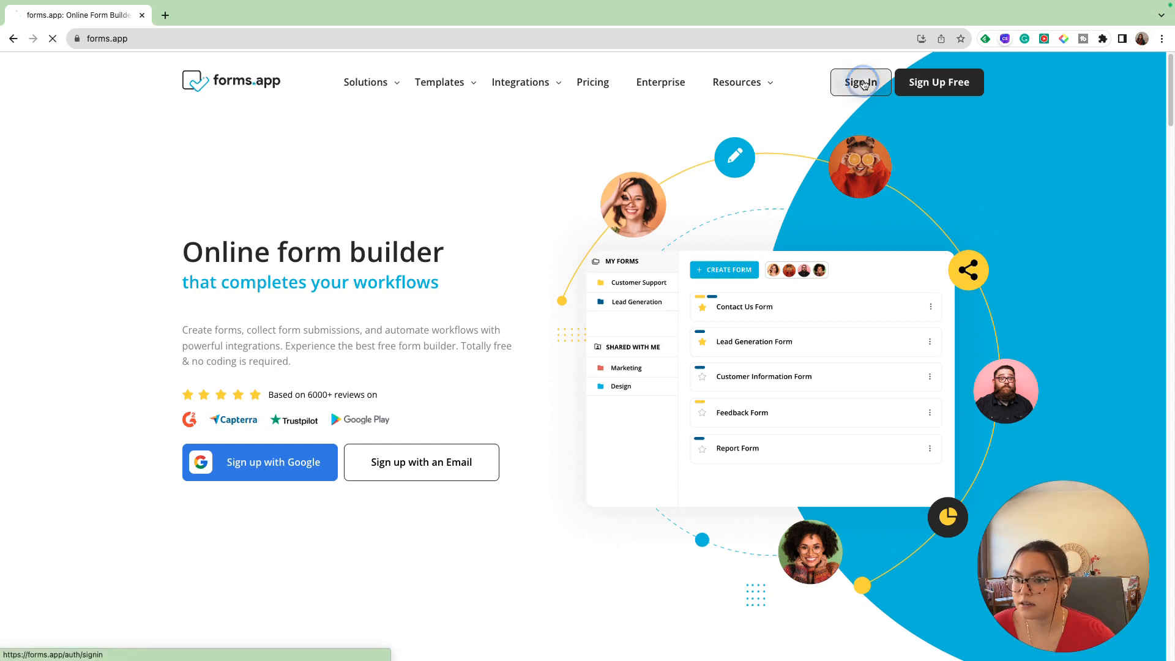
Sign in to forms.app with the Google account and dismiss the form count limit notice.
click(863, 83)
click(567, 214)
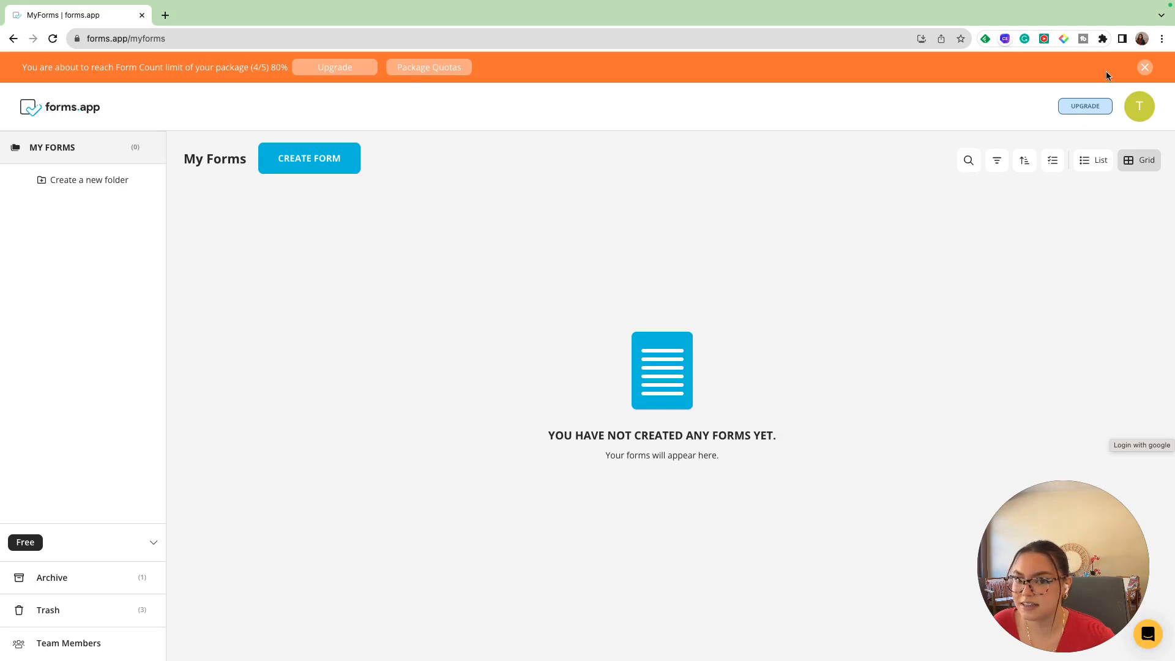
click(1145, 68)
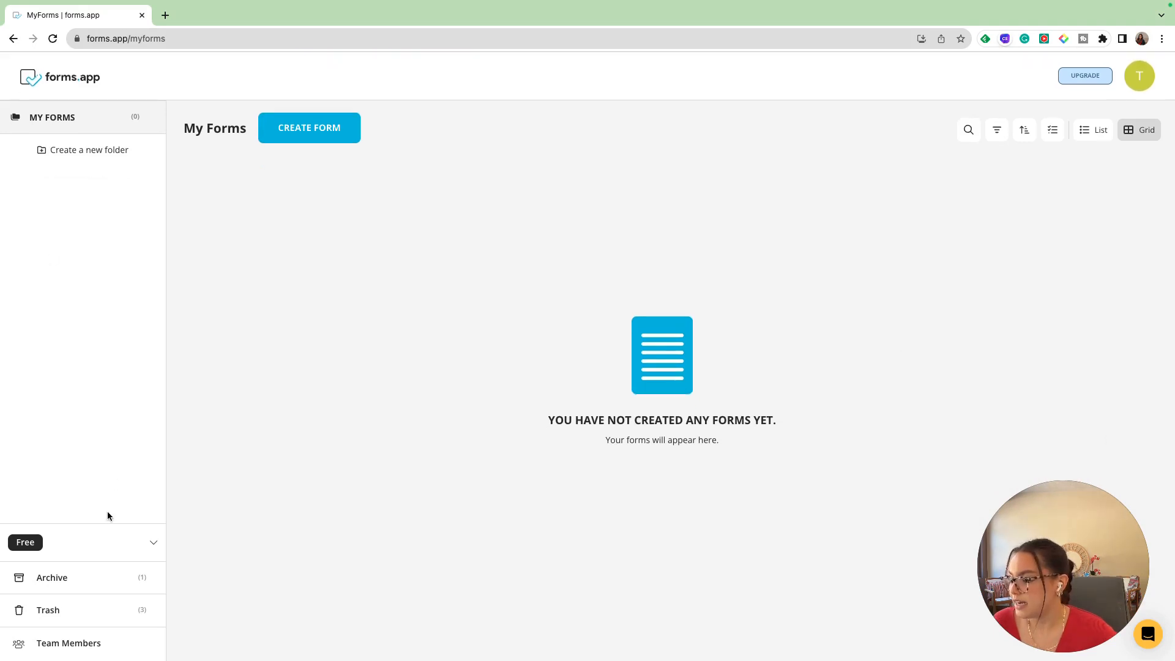
Start creating a new form using the forms.app AI generator.
click(325, 136)
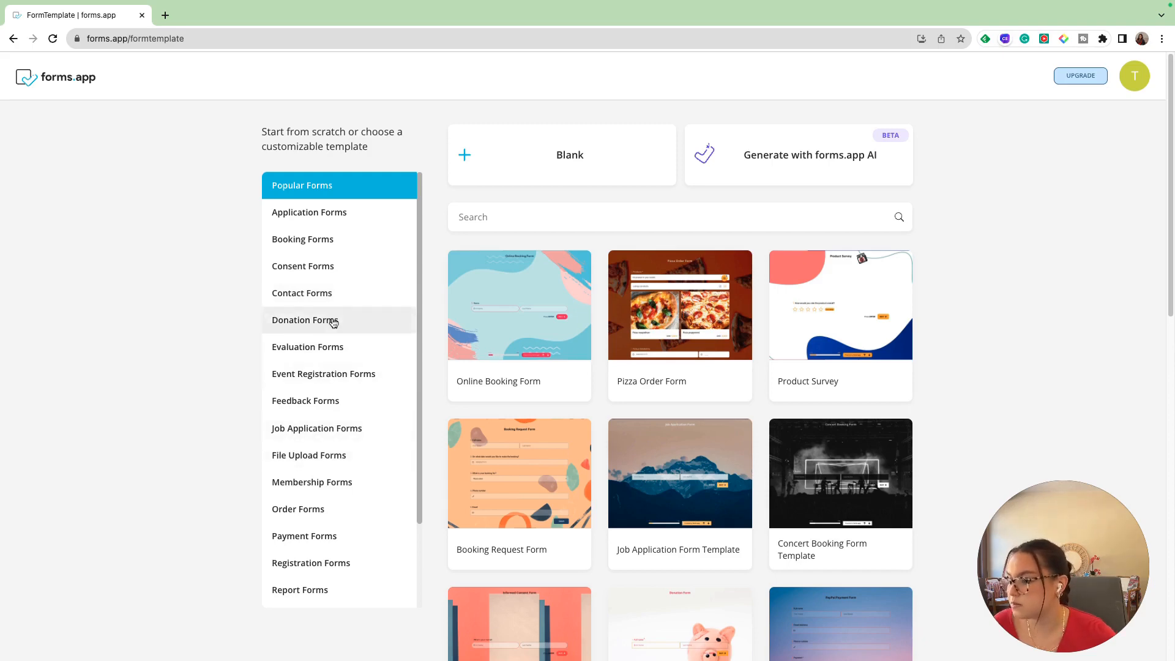
scroll(343, 330, down, 2)
scroll(763, 351, down, 8)
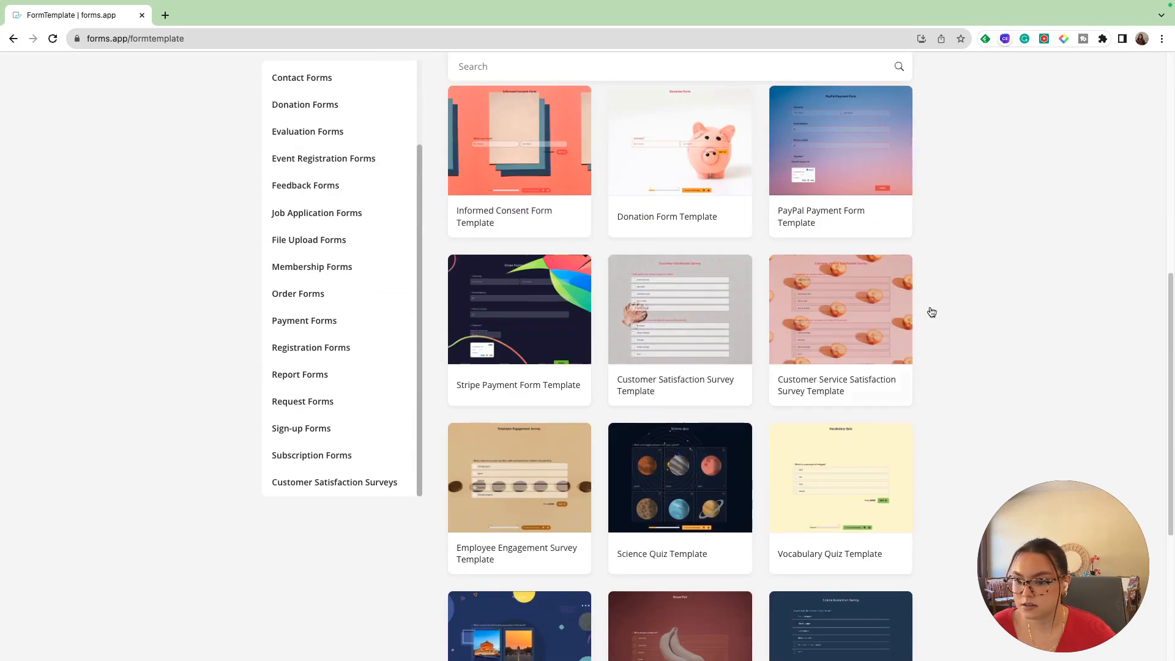
scroll(740, 265, down, 4)
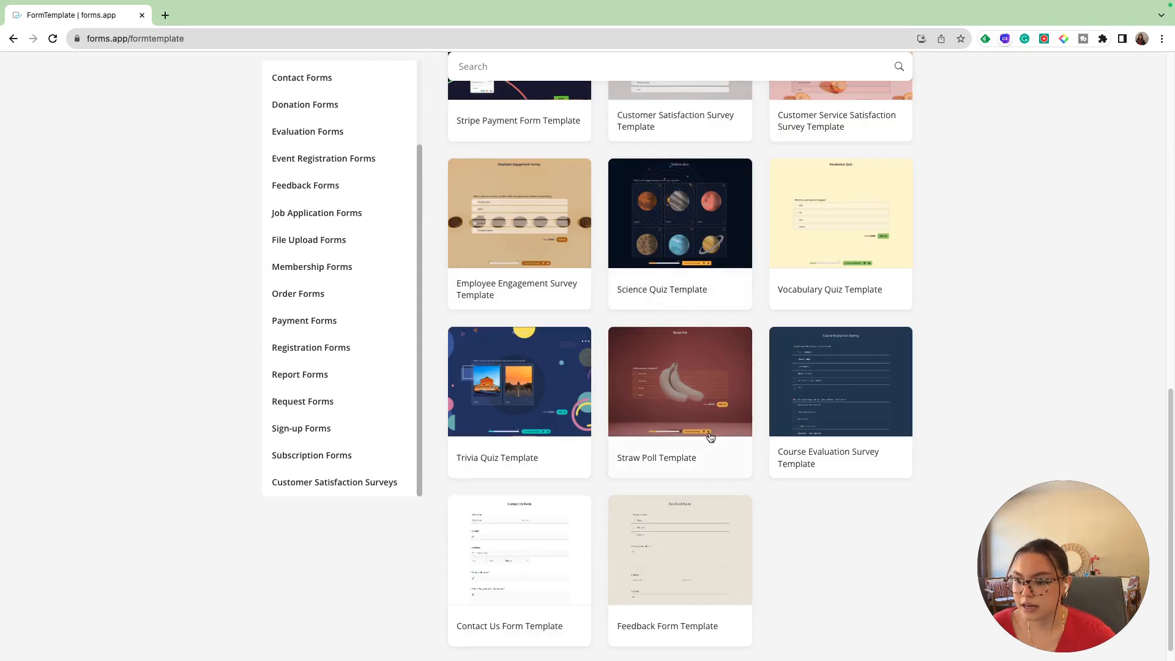
scroll(960, 366, up, 14)
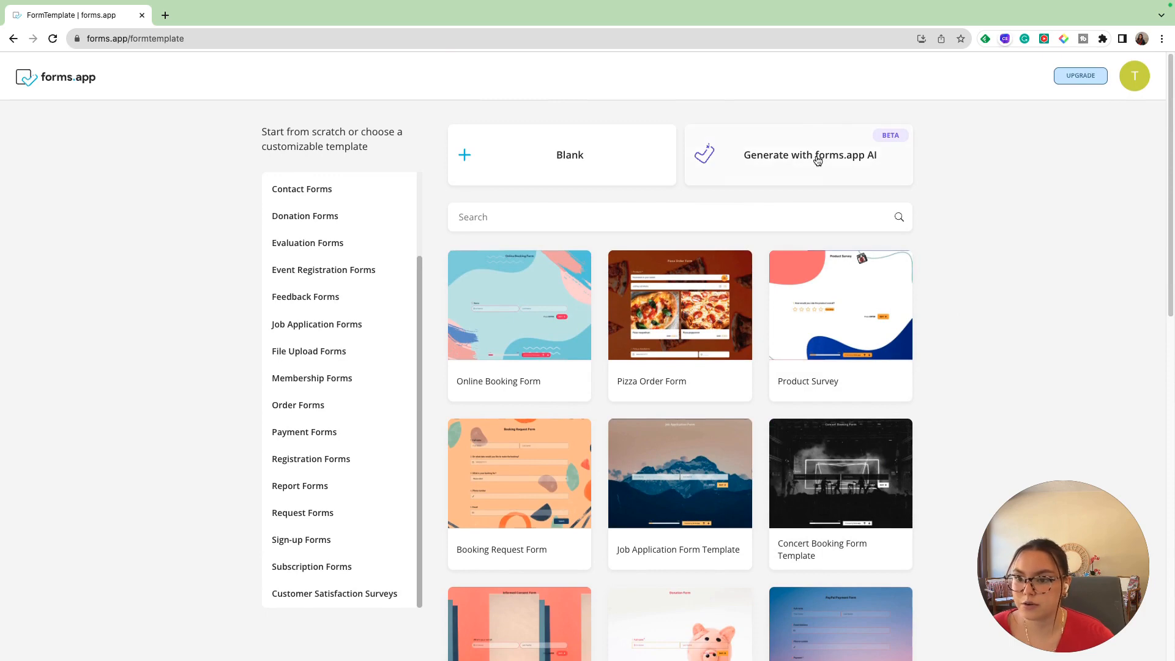
drag(817, 160, 821, 189)
click(802, 165)
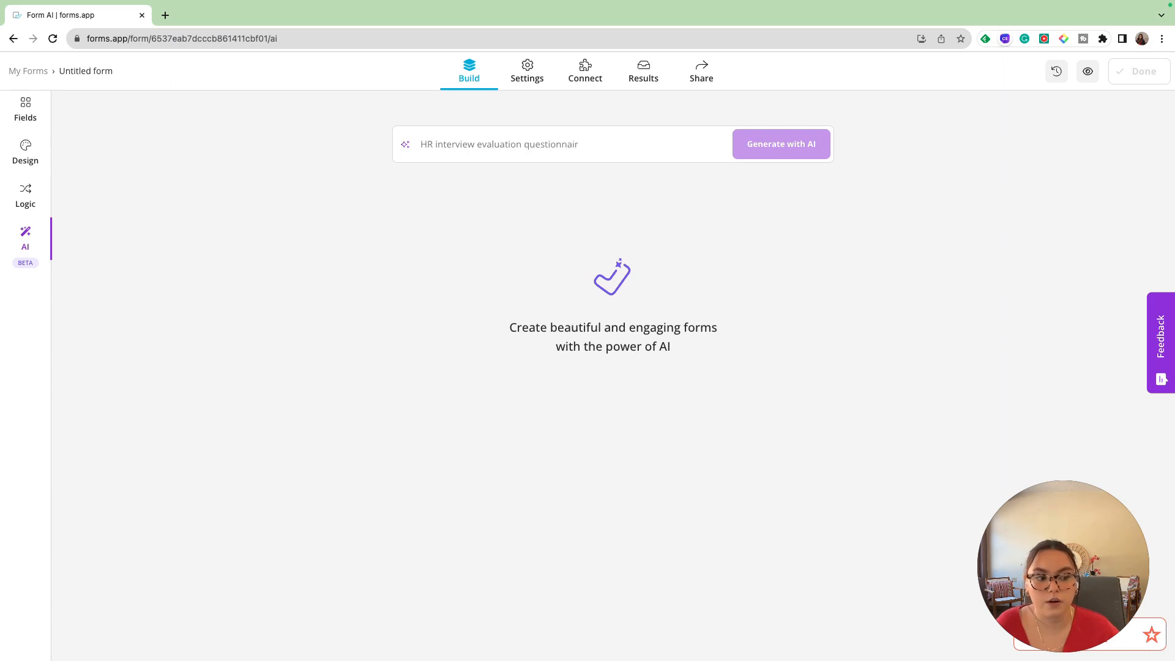
Generate a form with AI from the suggested prompt "Generate a product purchase order form".
click(501, 138)
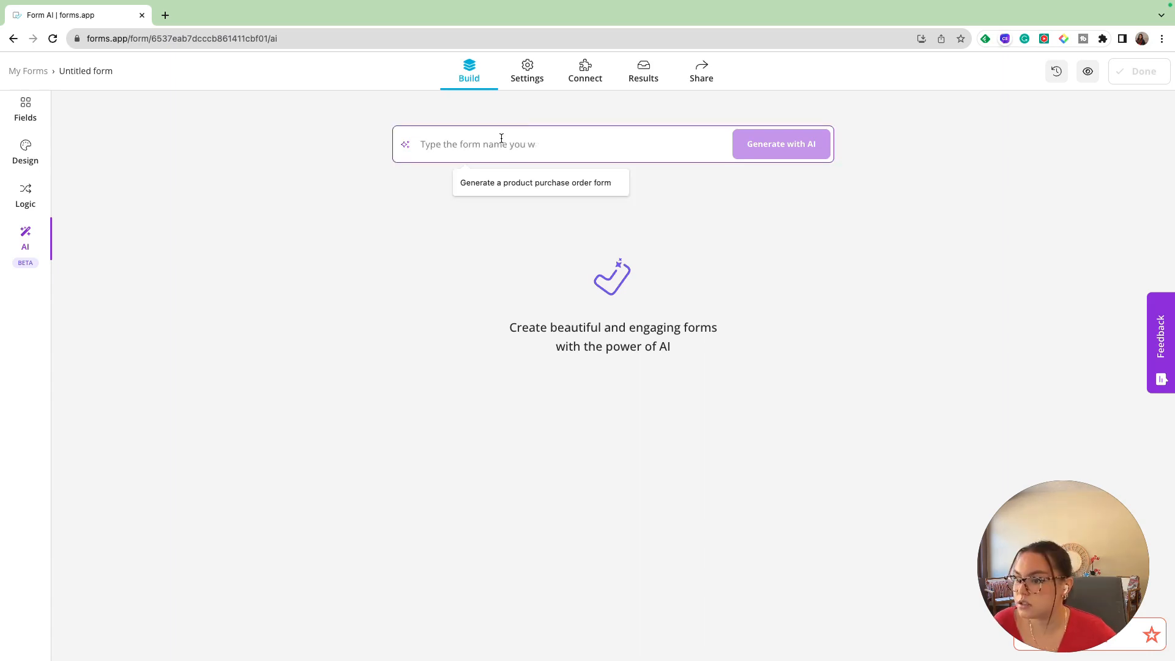
click(506, 182)
click(749, 157)
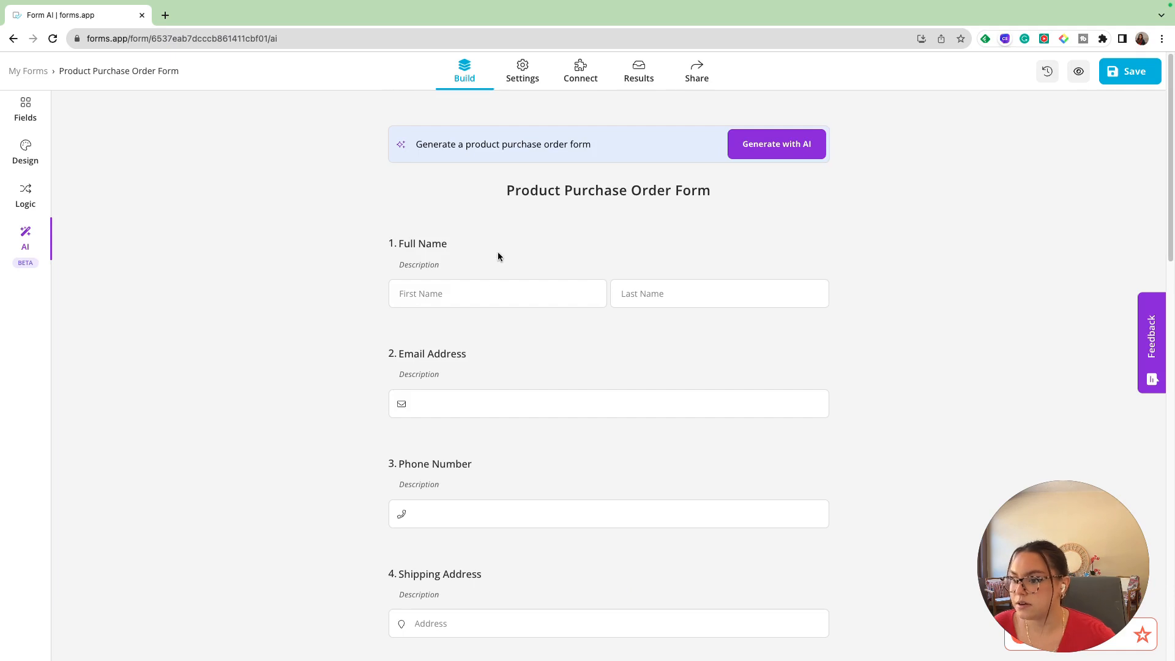
Review all questions of the generated form, from Full Name through the product list and payment to Special Instructions or Comments.
scroll(944, 290, down, 2)
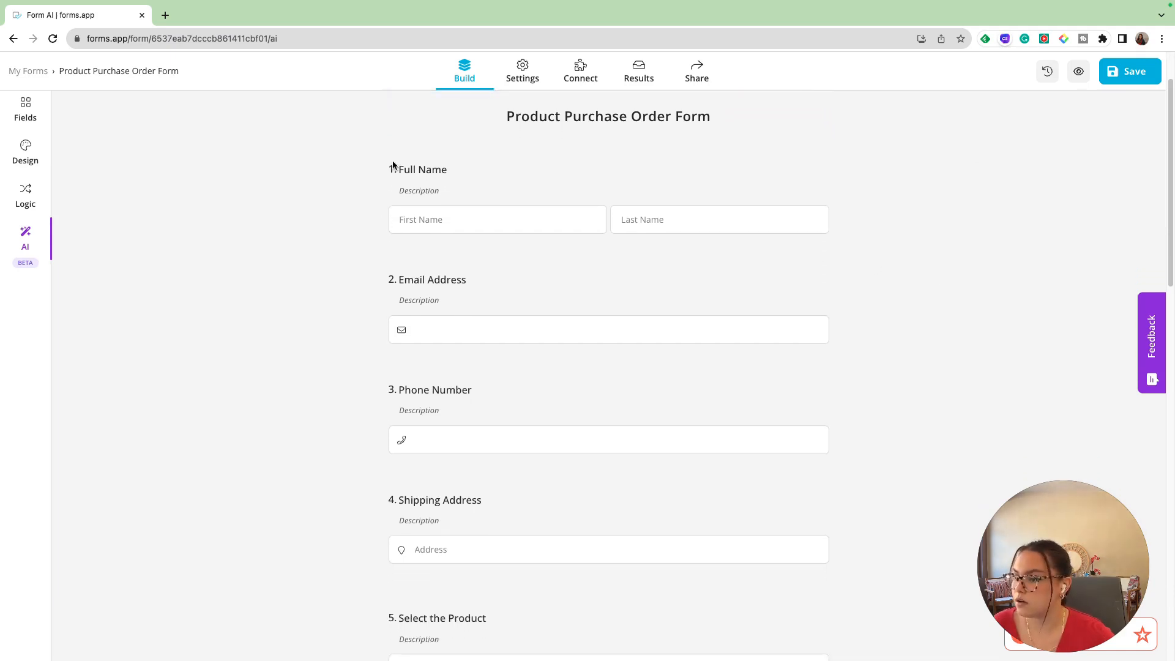
scroll(716, 404, down, 6)
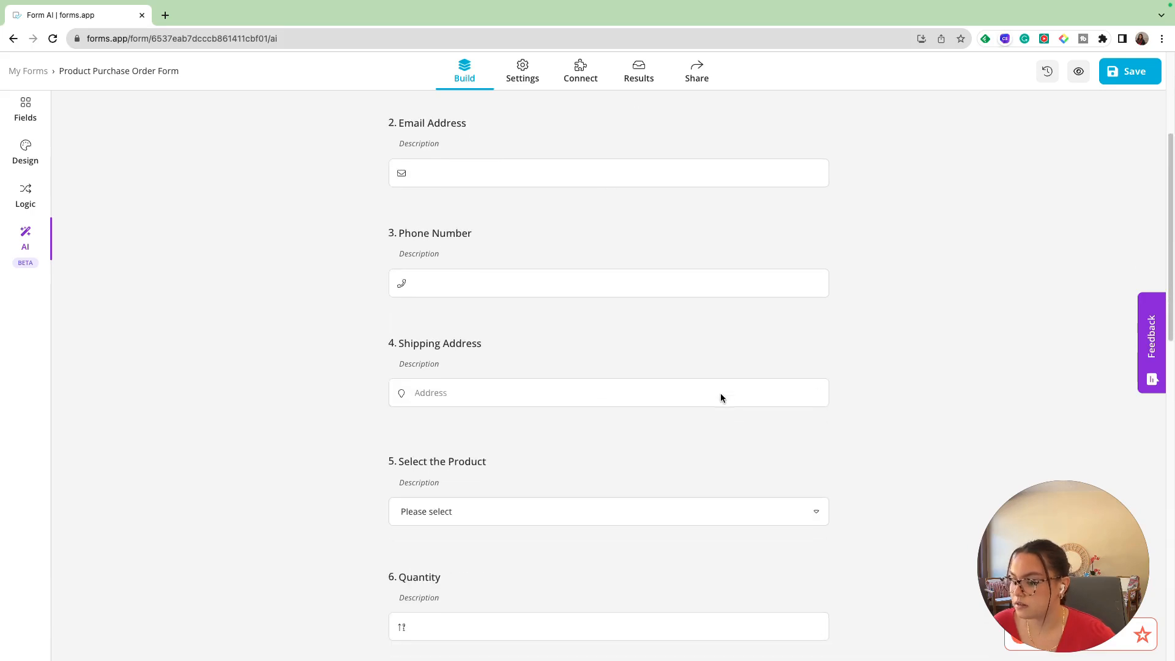
scroll(799, 400, down, 3)
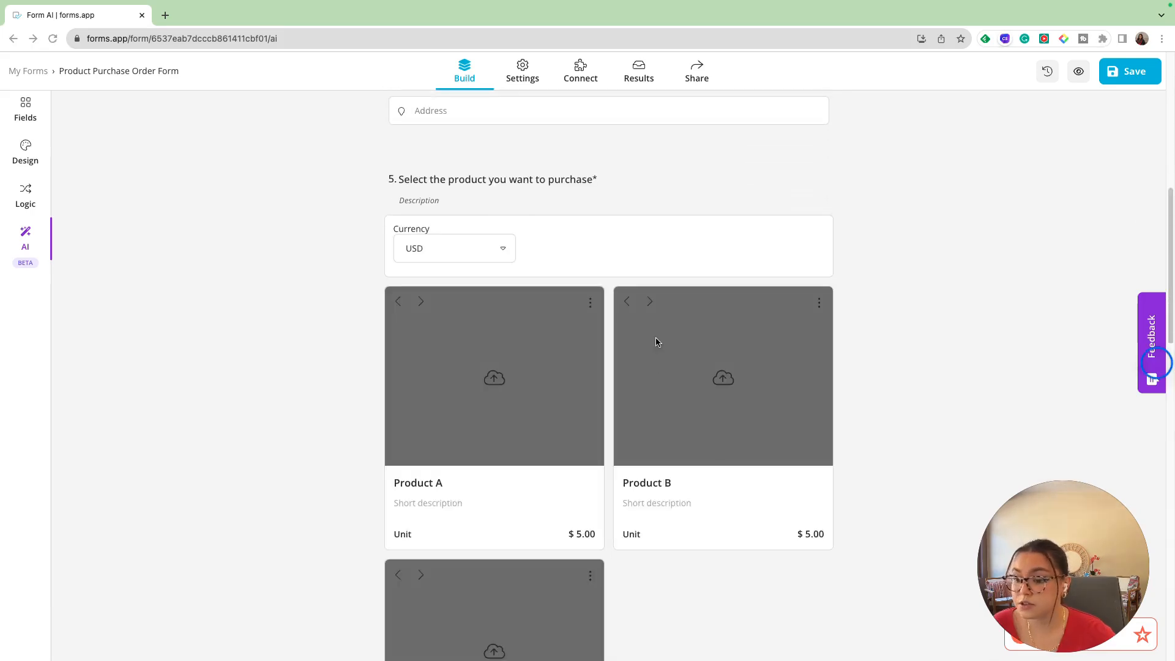
scroll(700, 309, down, 2)
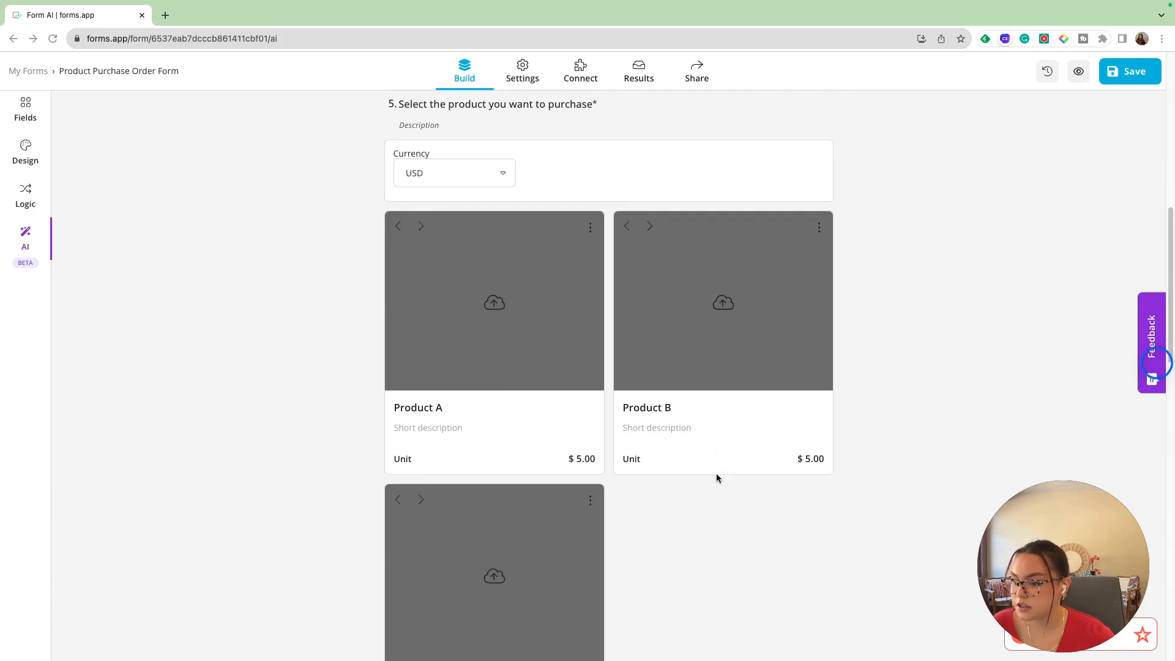
scroll(717, 478, down, 2)
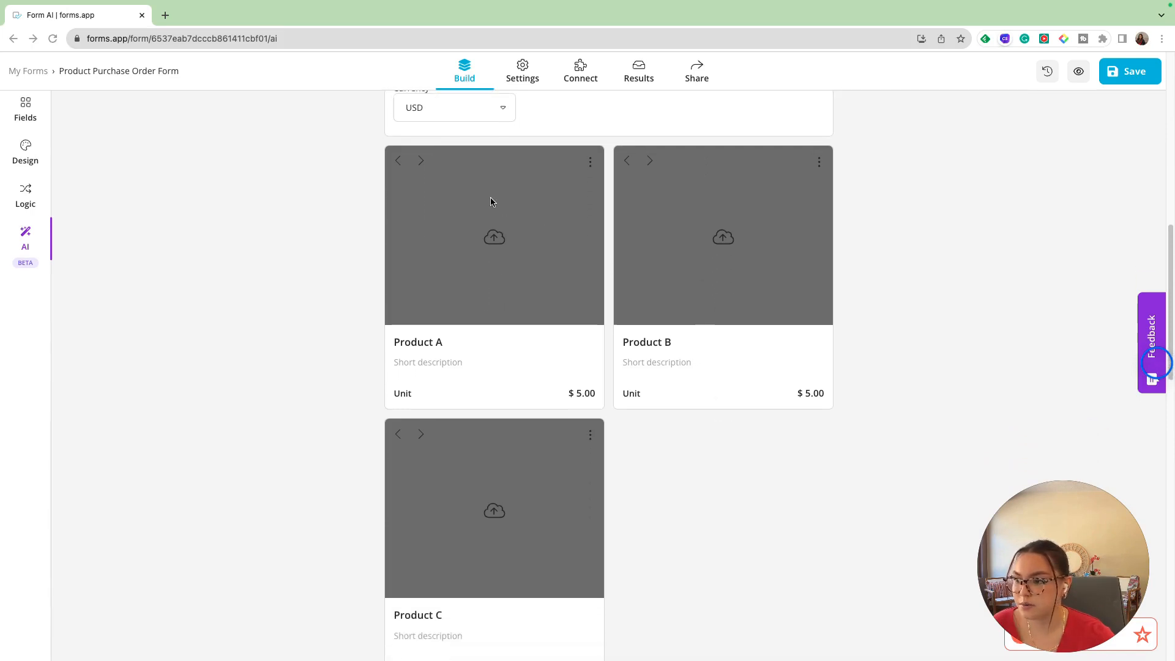
scroll(614, 337, down, 12)
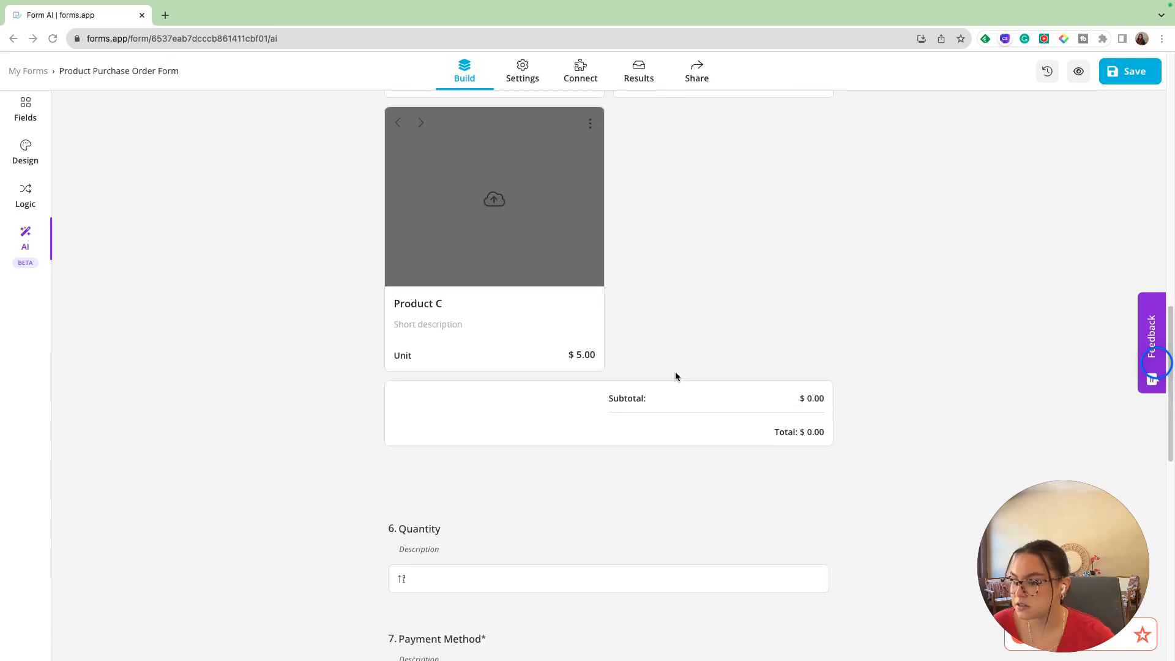
scroll(542, 398, down, 6)
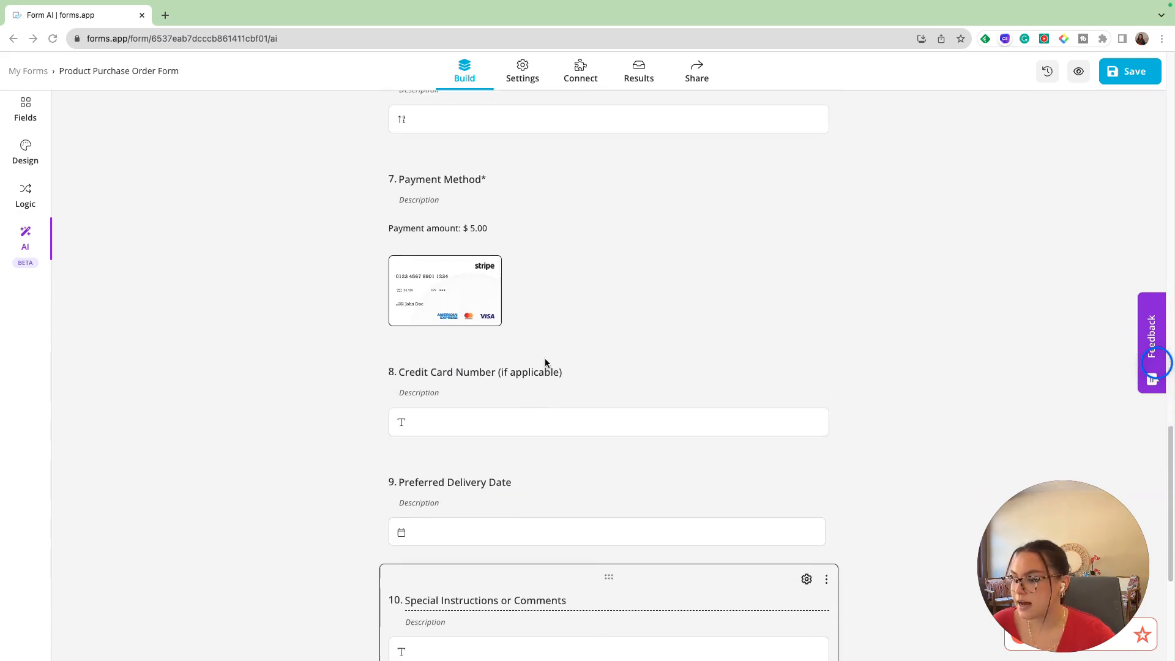
scroll(751, 254, down, 4)
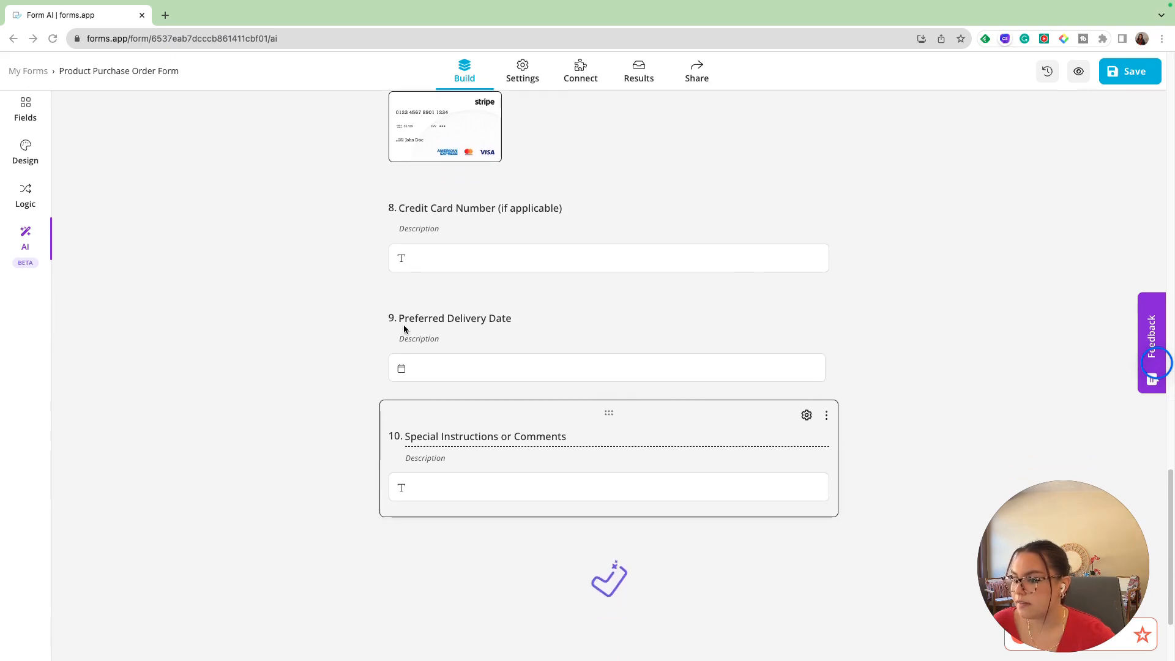
scroll(745, 442, down, 1)
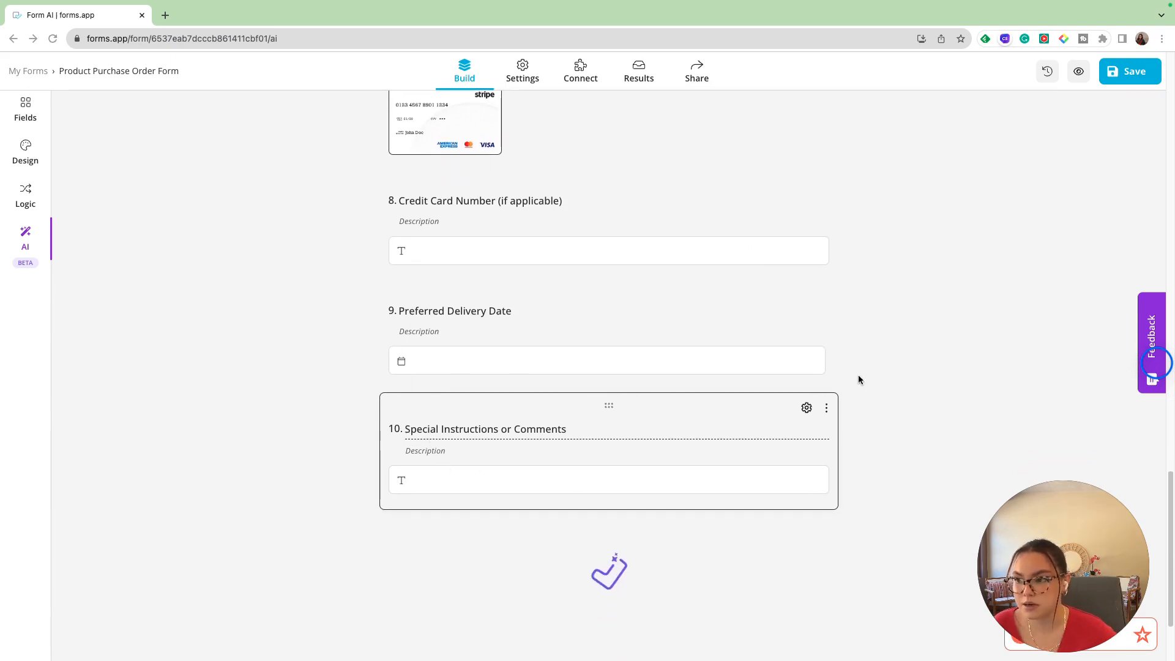
scroll(858, 374, up, 15)
scroll(839, 371, up, 2)
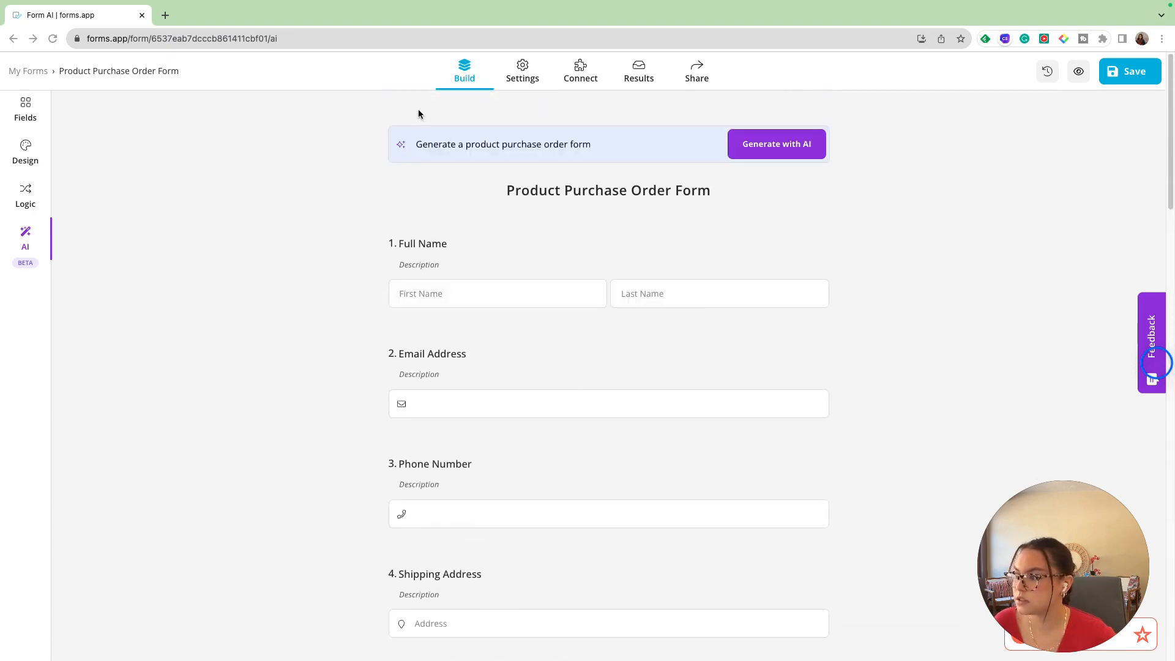
Apply the Hodor design theme to the product purchase order form and check its look on the product question.
click(25, 150)
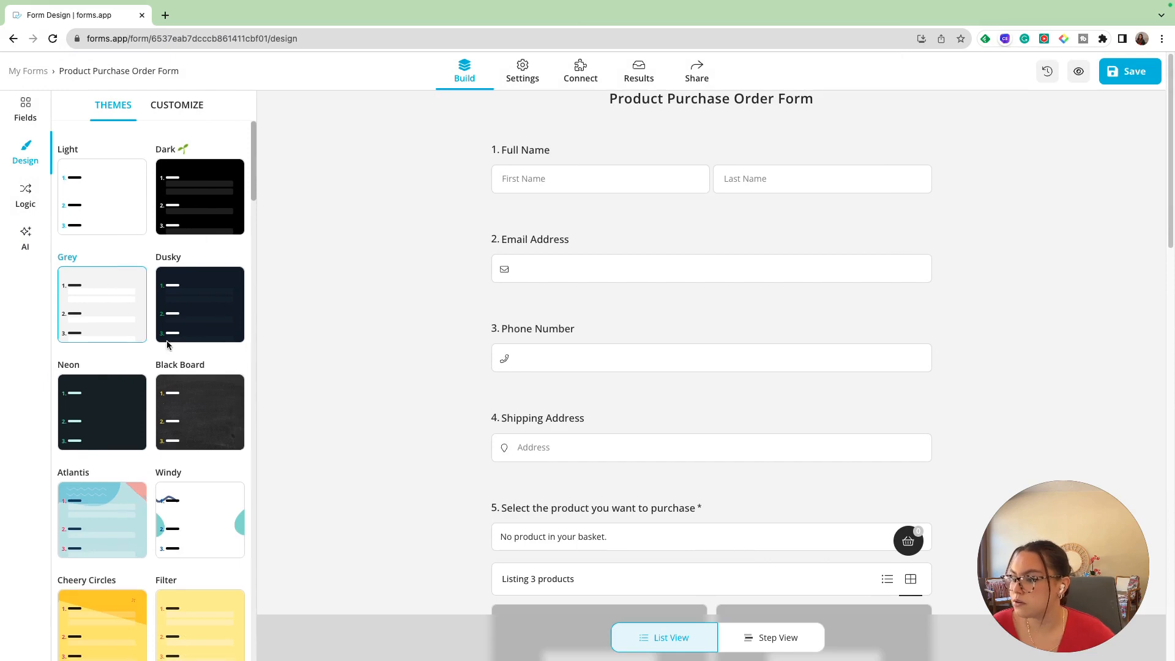
scroll(171, 343, down, 1)
scroll(134, 241, down, 12)
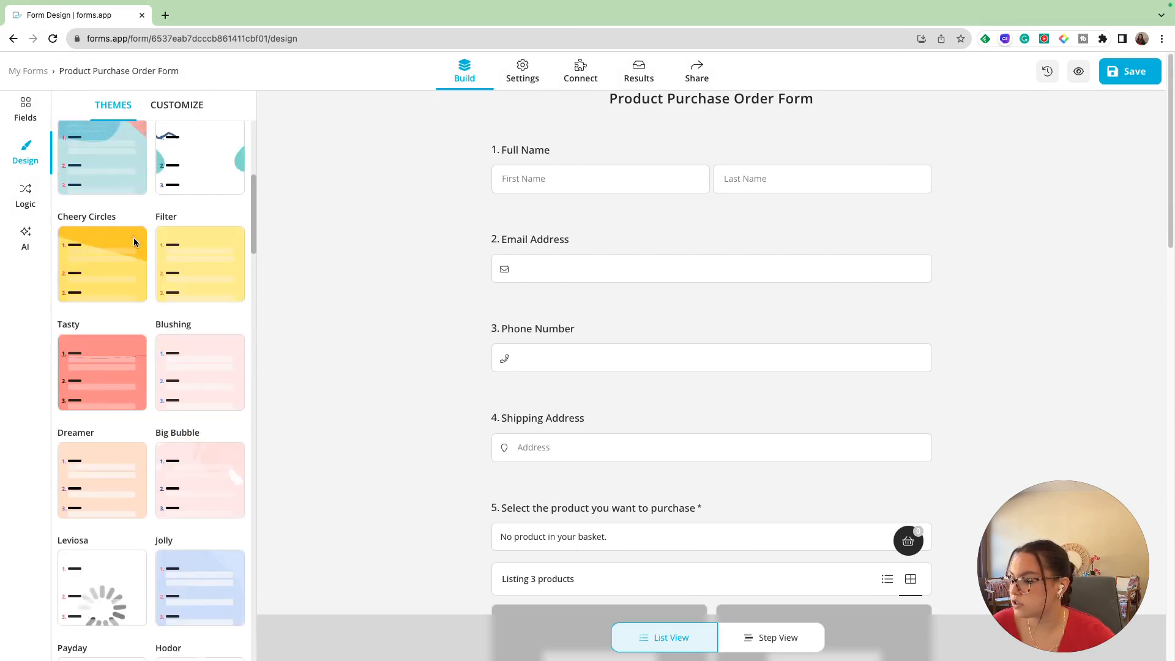
scroll(136, 240, down, 6)
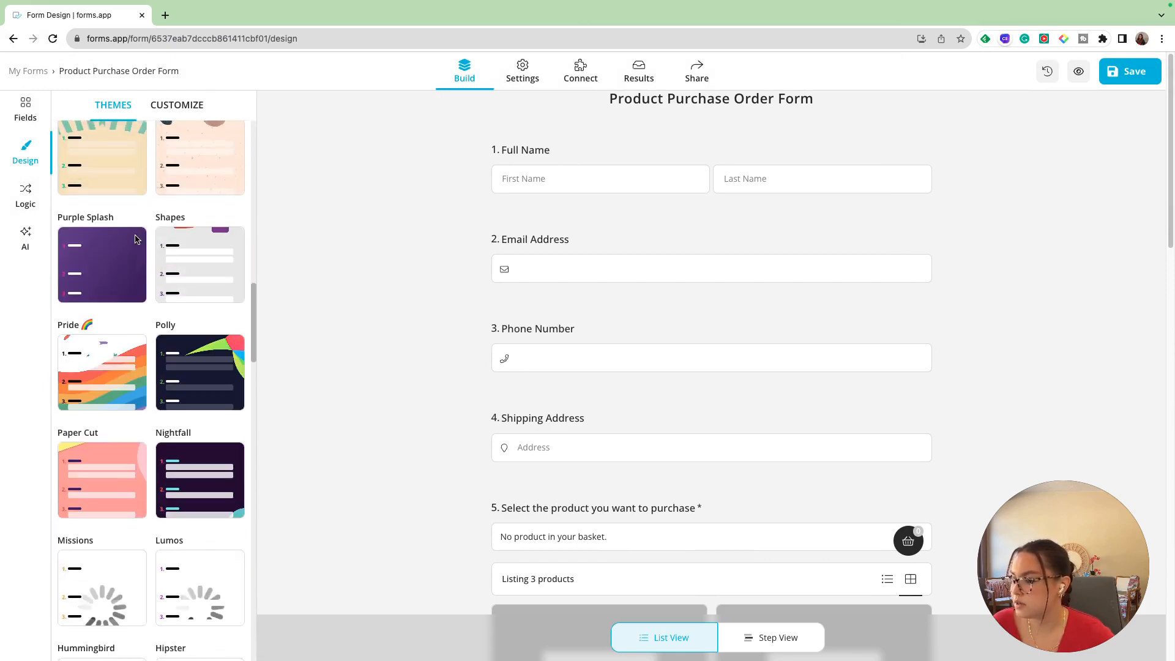
scroll(142, 267, up, 9)
scroll(143, 267, up, 1)
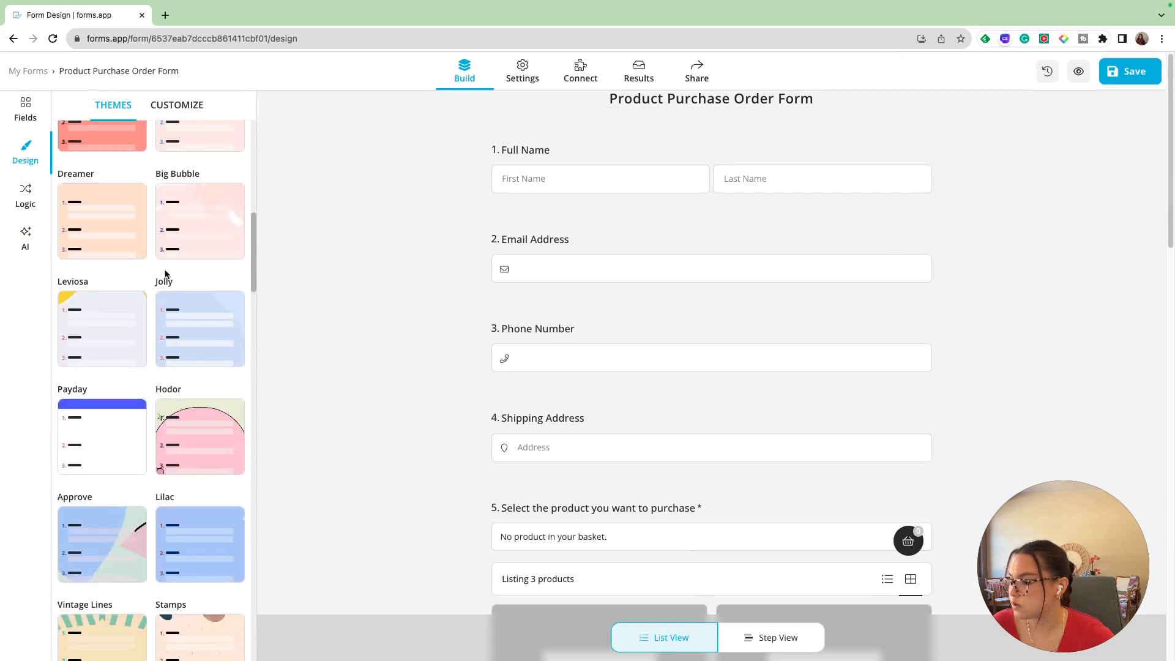
click(216, 437)
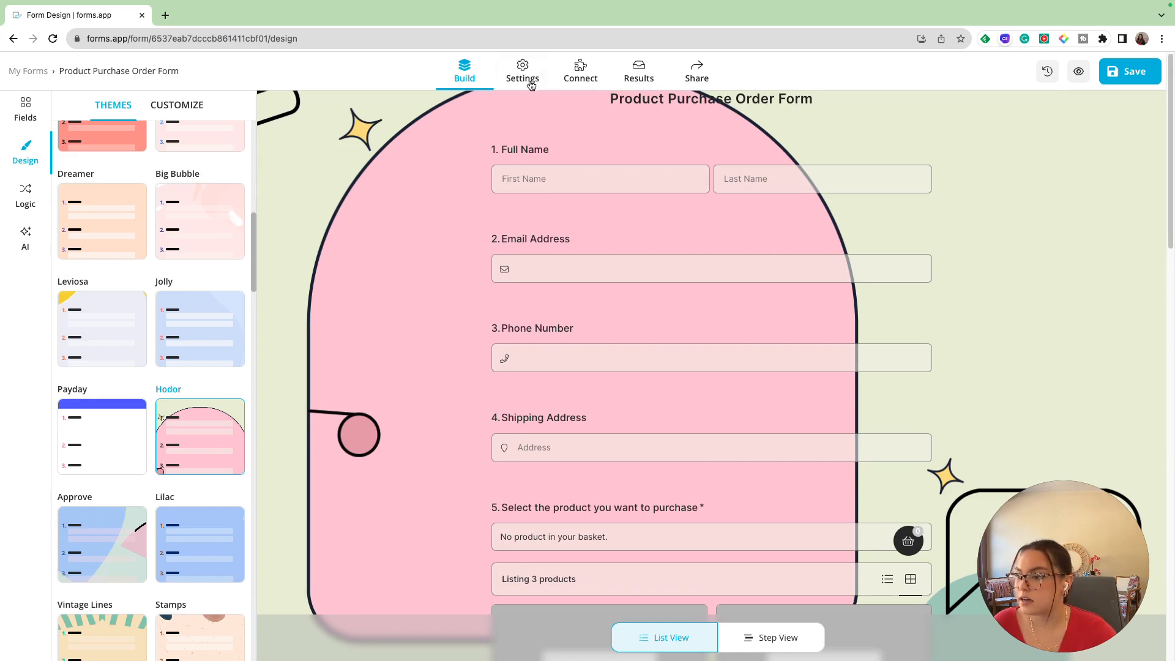
scroll(663, 327, down, 5)
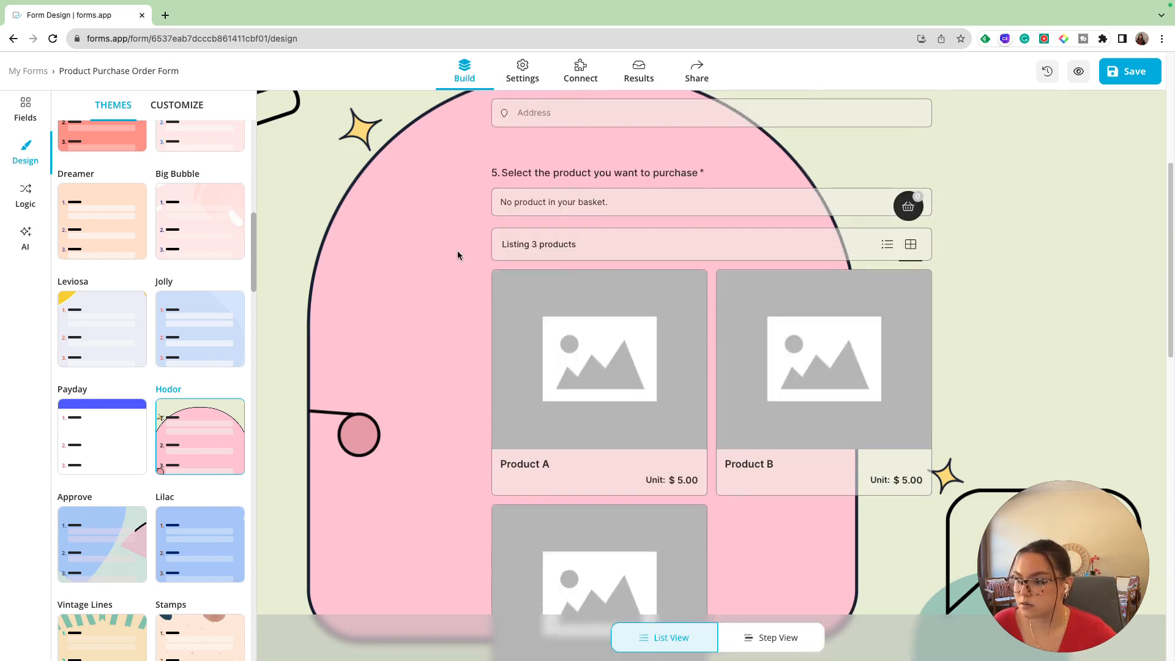
scroll(458, 252, down, 6)
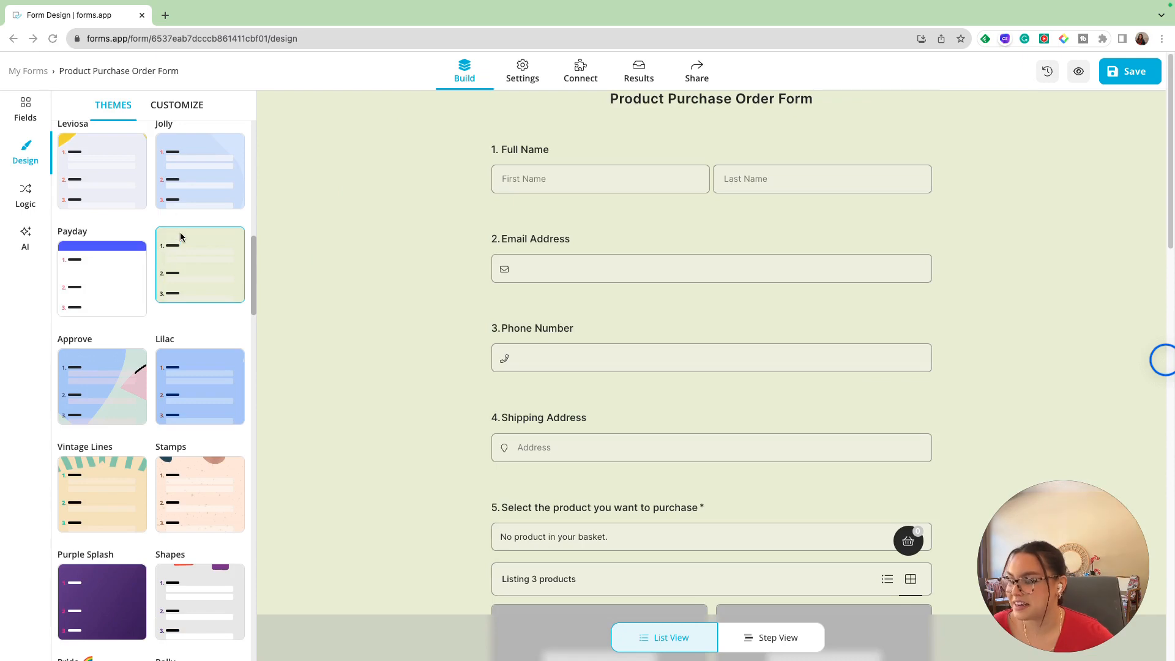
Examine the design customization options for colors, border radius, background image, font, submit button and form title.
click(175, 106)
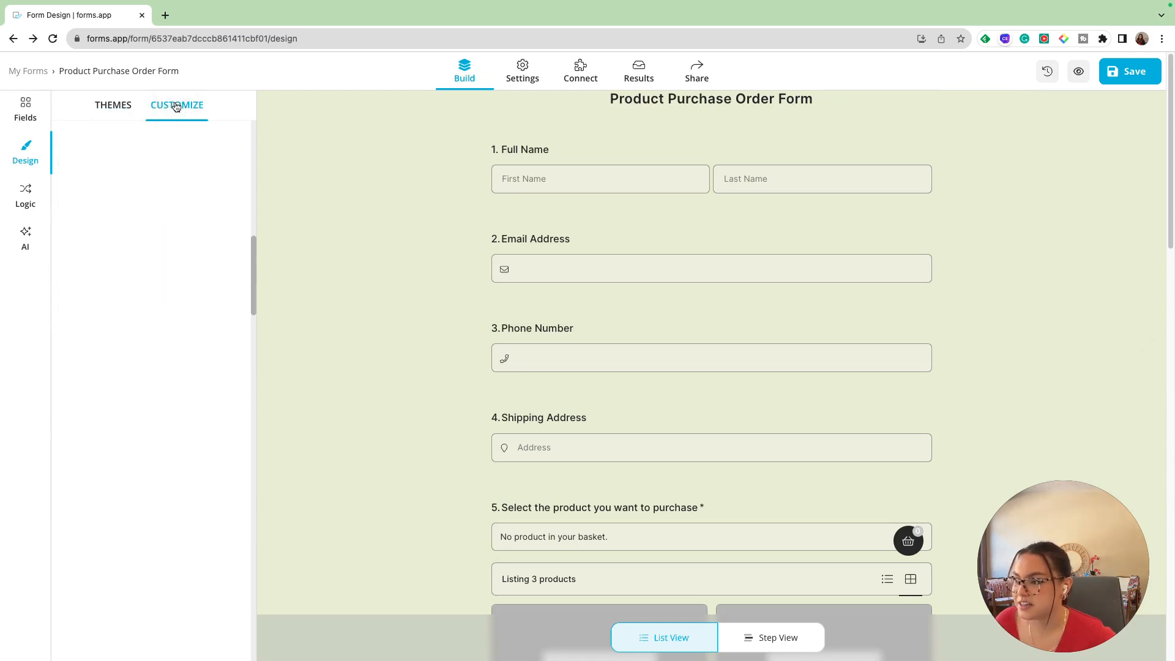
scroll(184, 213, up, 3)
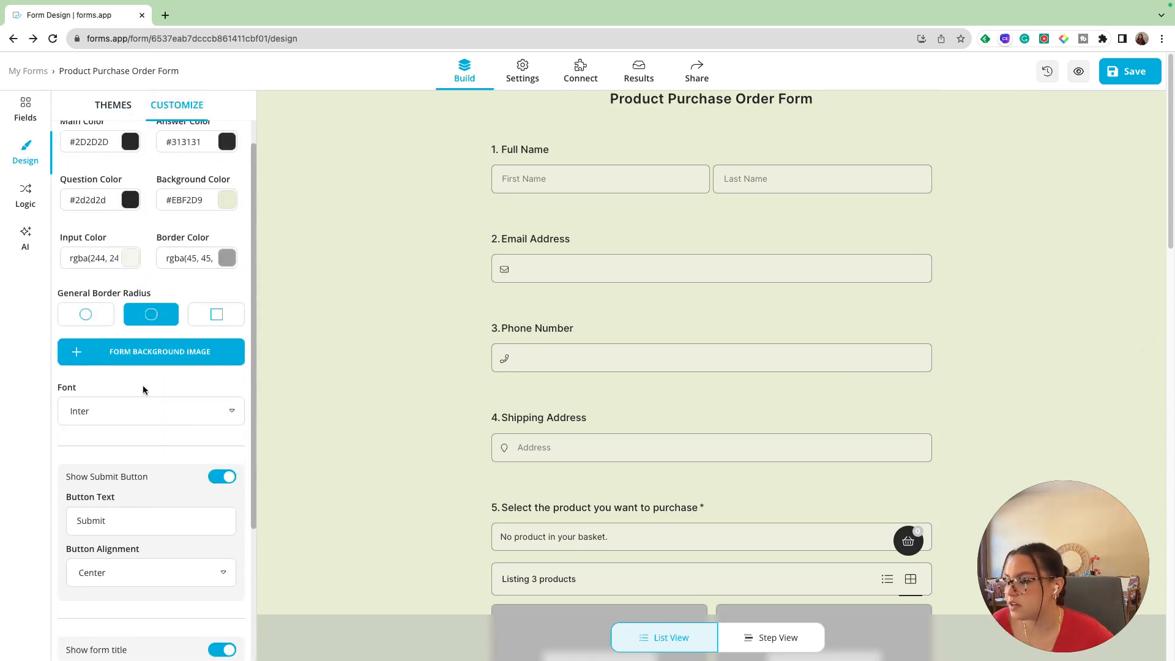
scroll(244, 369, up, 1)
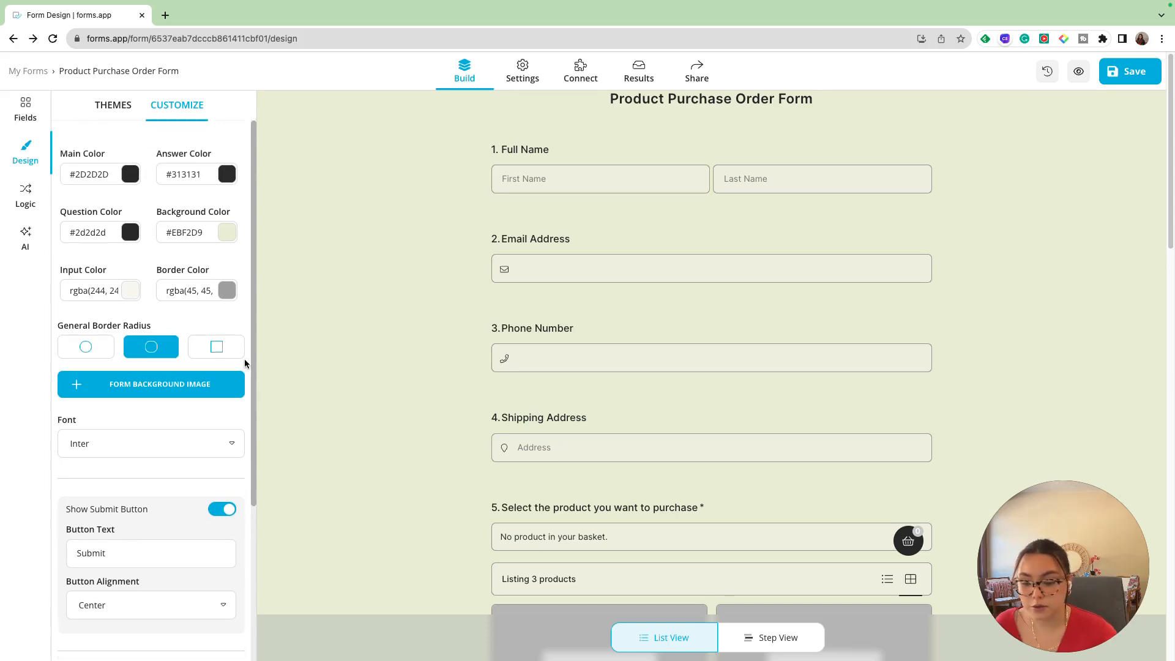
scroll(166, 409, down, 1)
scroll(193, 361, up, 1)
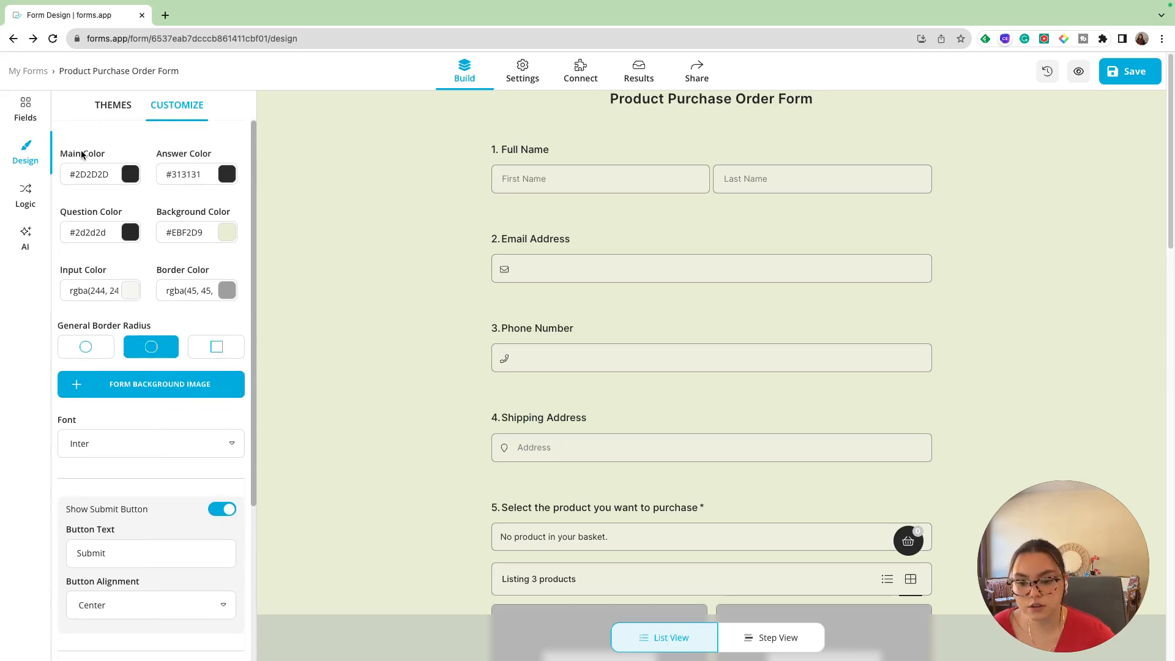
scroll(126, 401, down, 3)
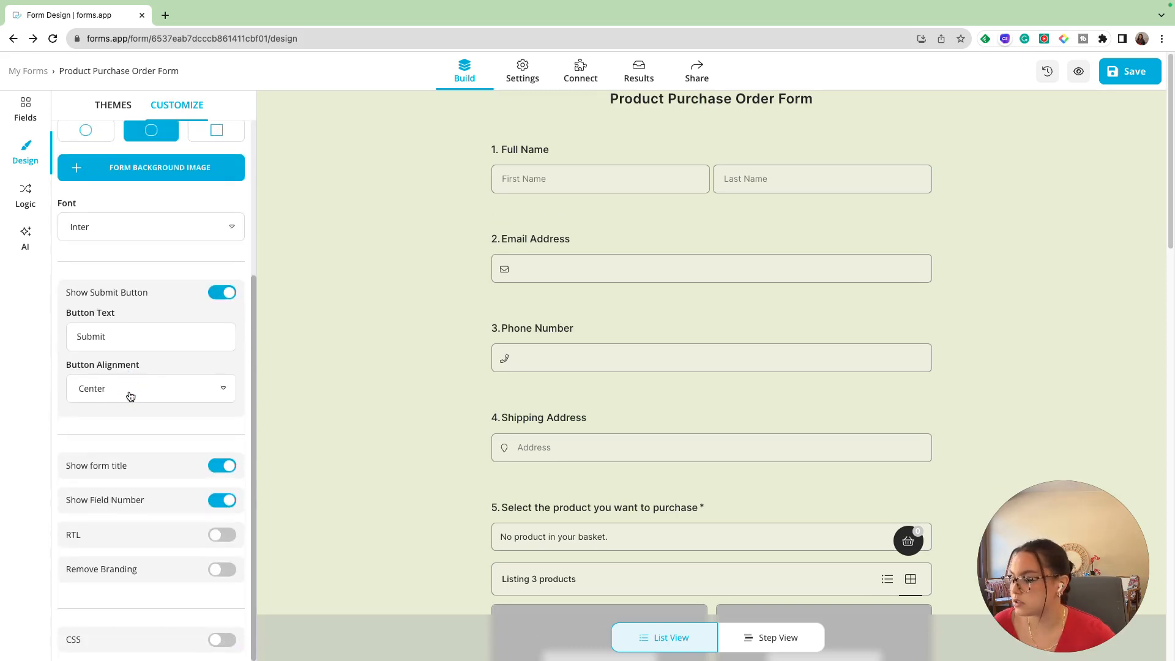
Review the available field types, from Essentials and Contact Details through Payment & E-commerce to Media & Structure.
click(24, 101)
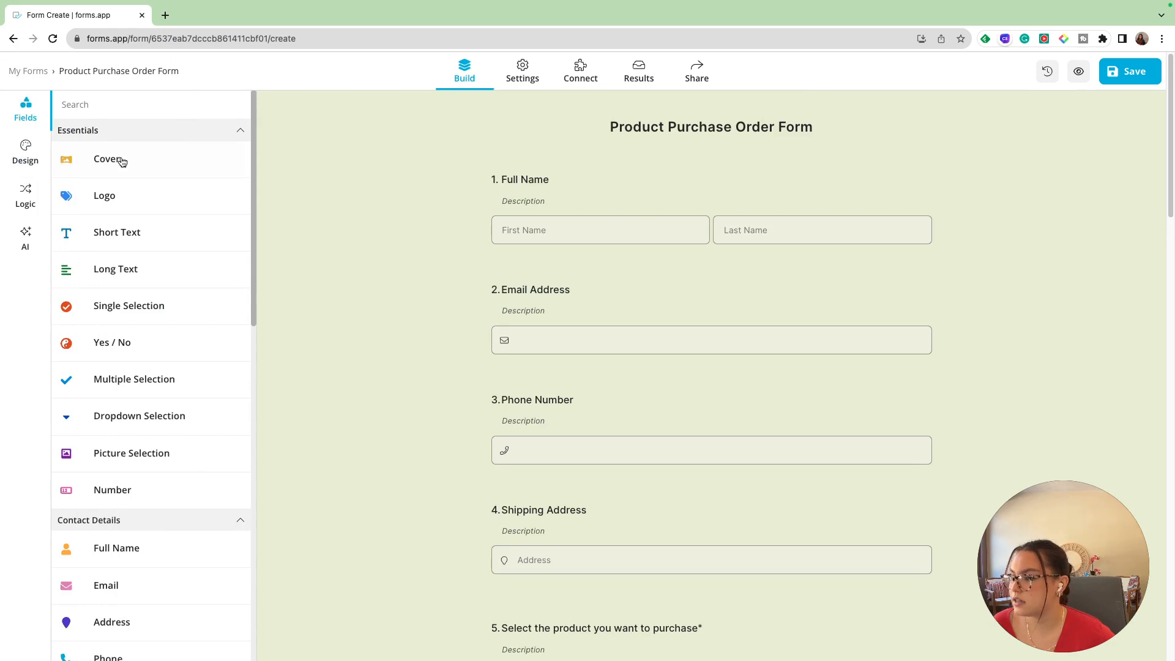
scroll(170, 152, down, 1)
scroll(163, 154, up, 1)
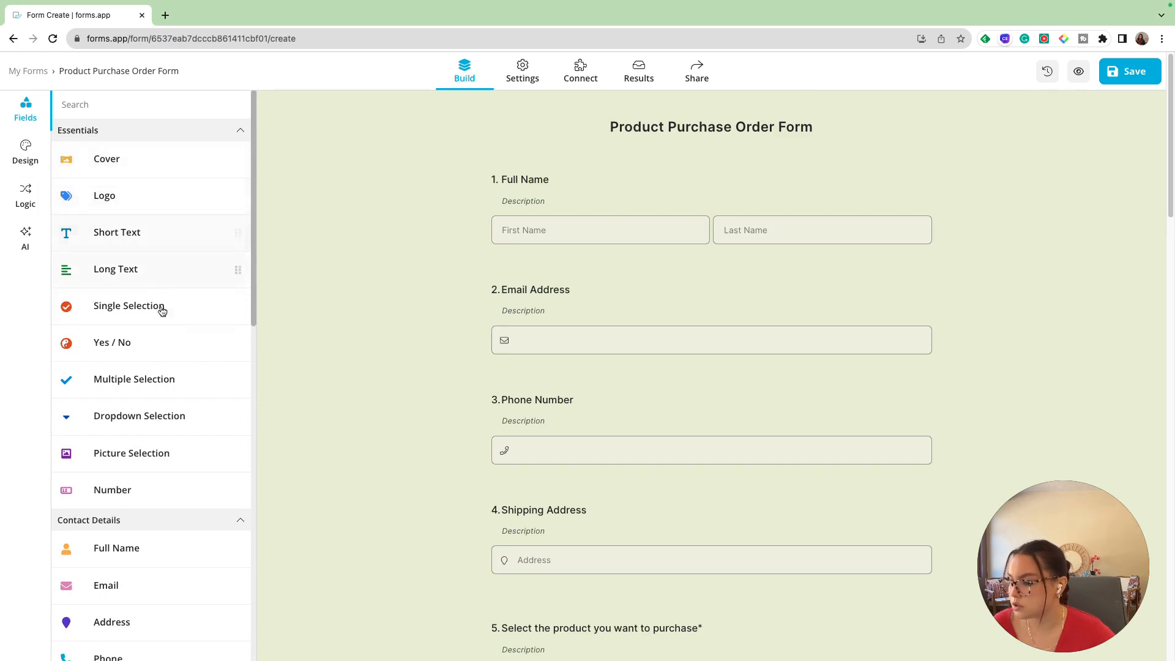
scroll(127, 340, down, 3)
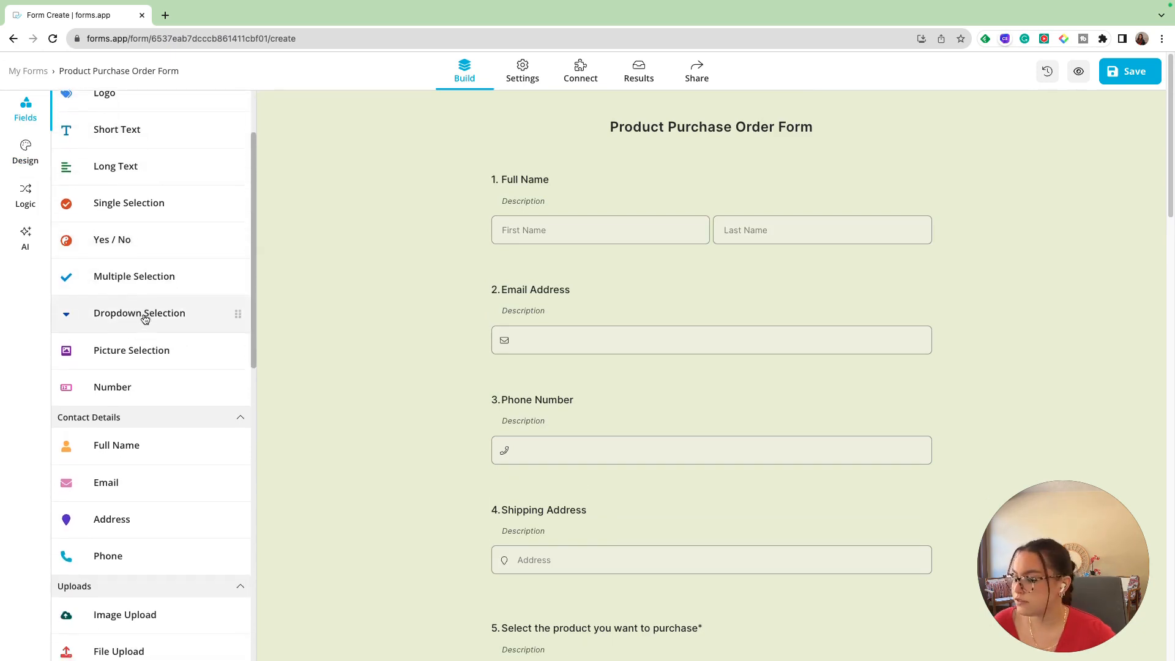
scroll(145, 318, down, 5)
scroll(171, 364, down, 3)
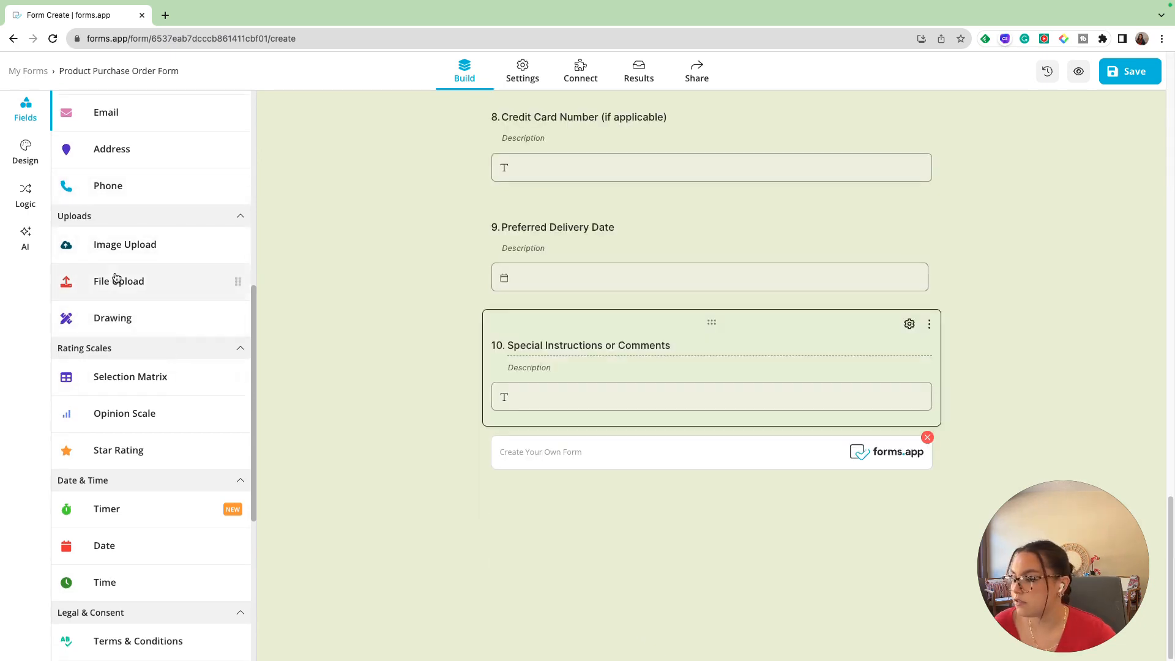
scroll(145, 280, down, 3)
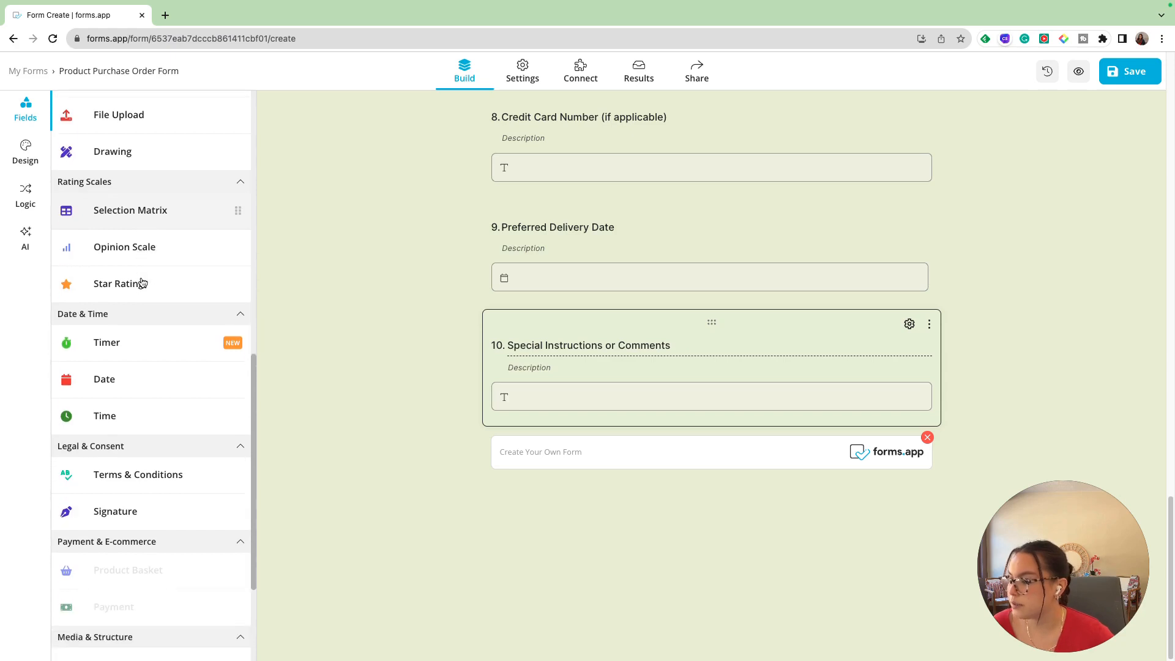
scroll(146, 340, down, 1)
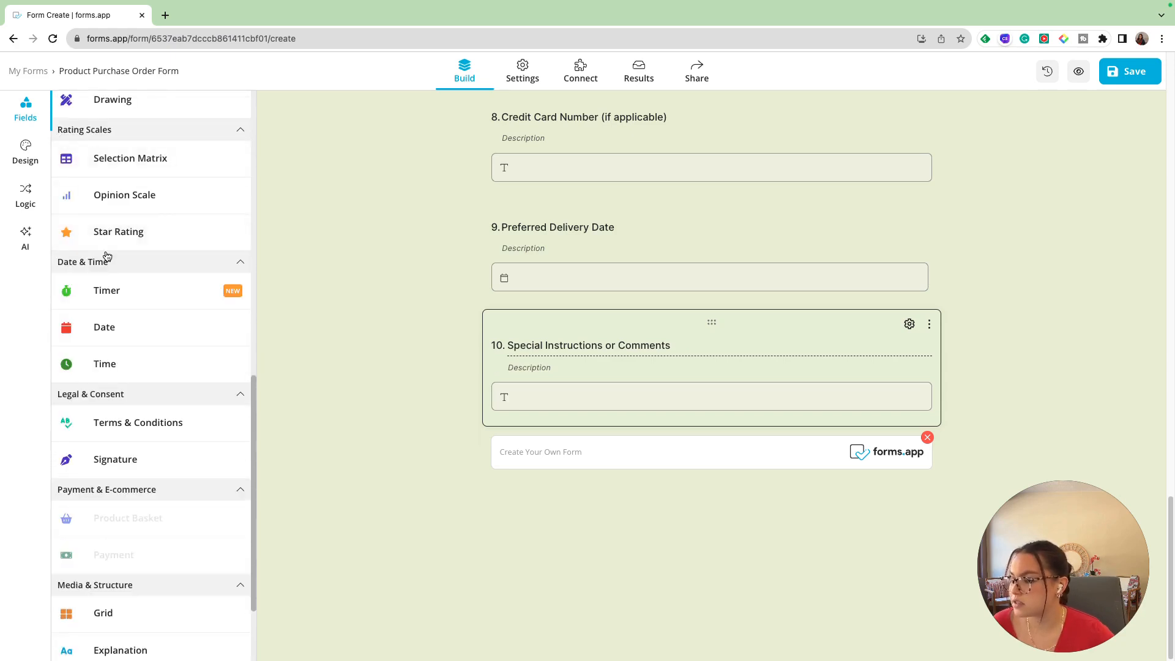
scroll(184, 395, down, 2)
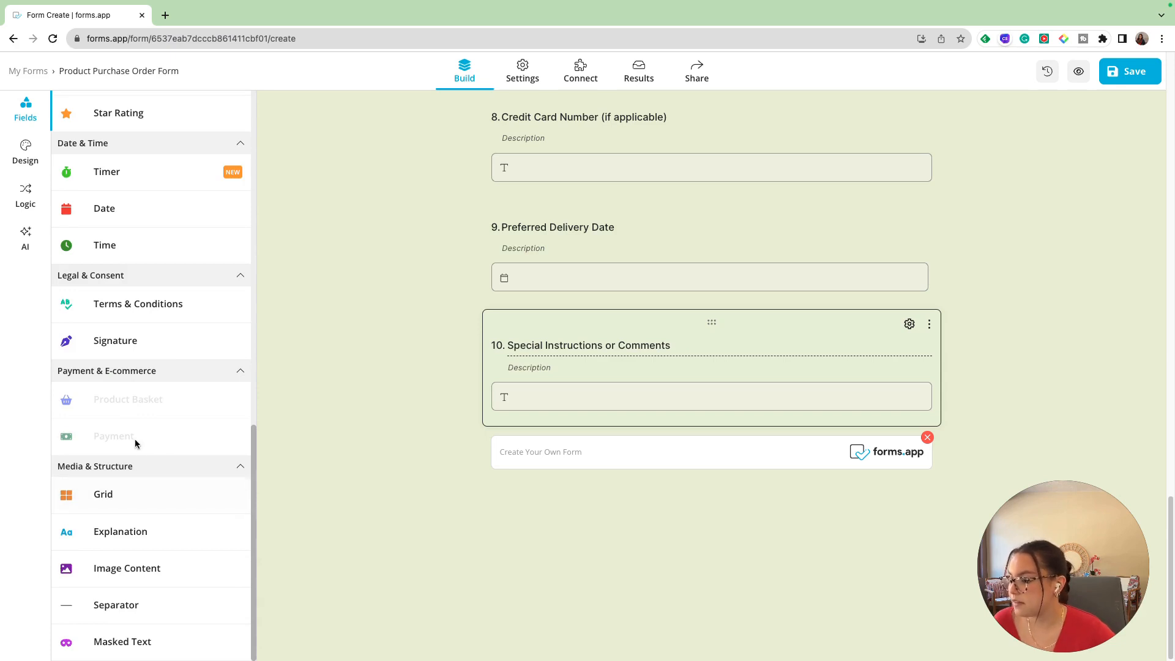
Open the field settings of the Payment Method question and expand the Stripe payment system options.
scroll(630, 297, up, 6)
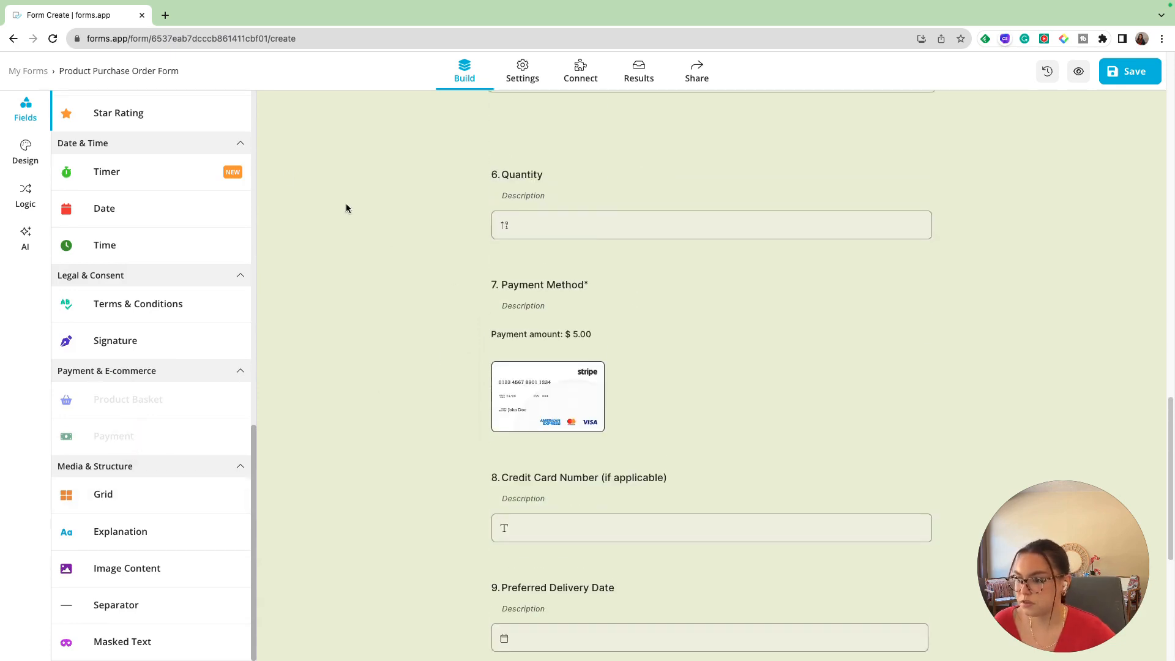
click(677, 329)
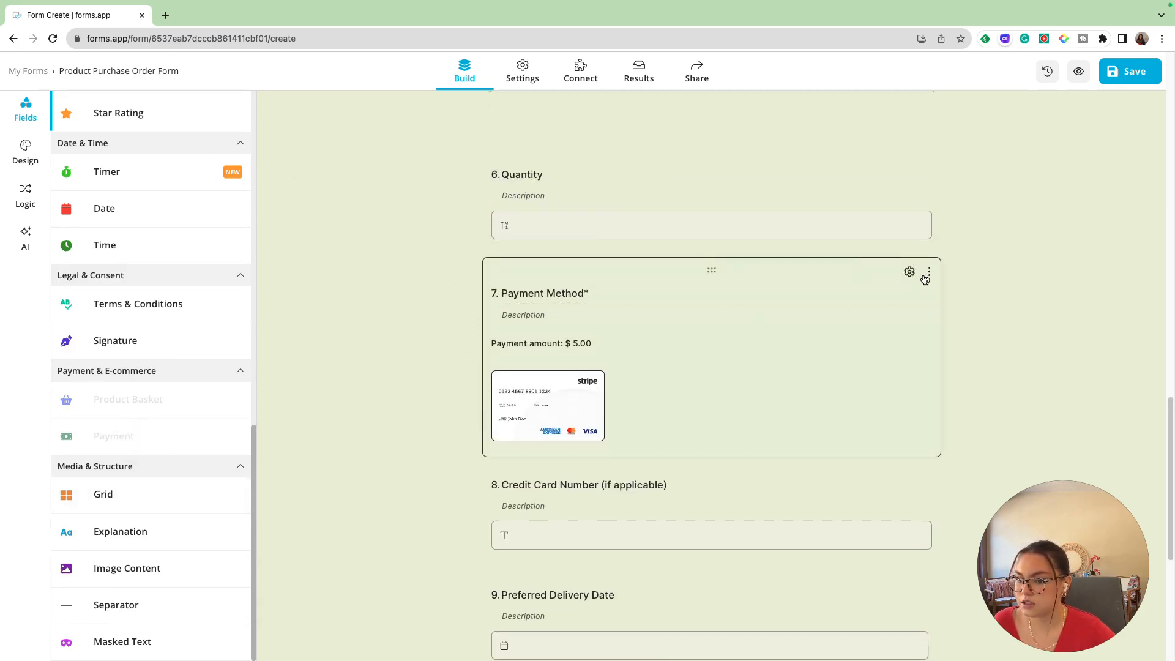
click(915, 275)
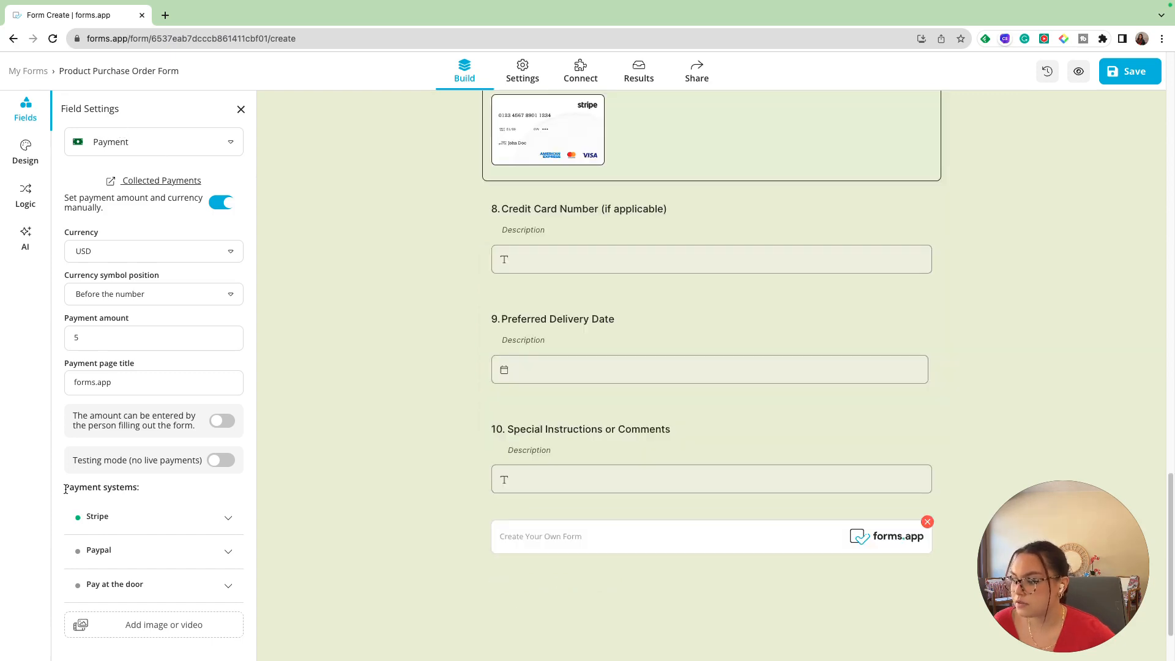
drag(66, 490, 147, 488)
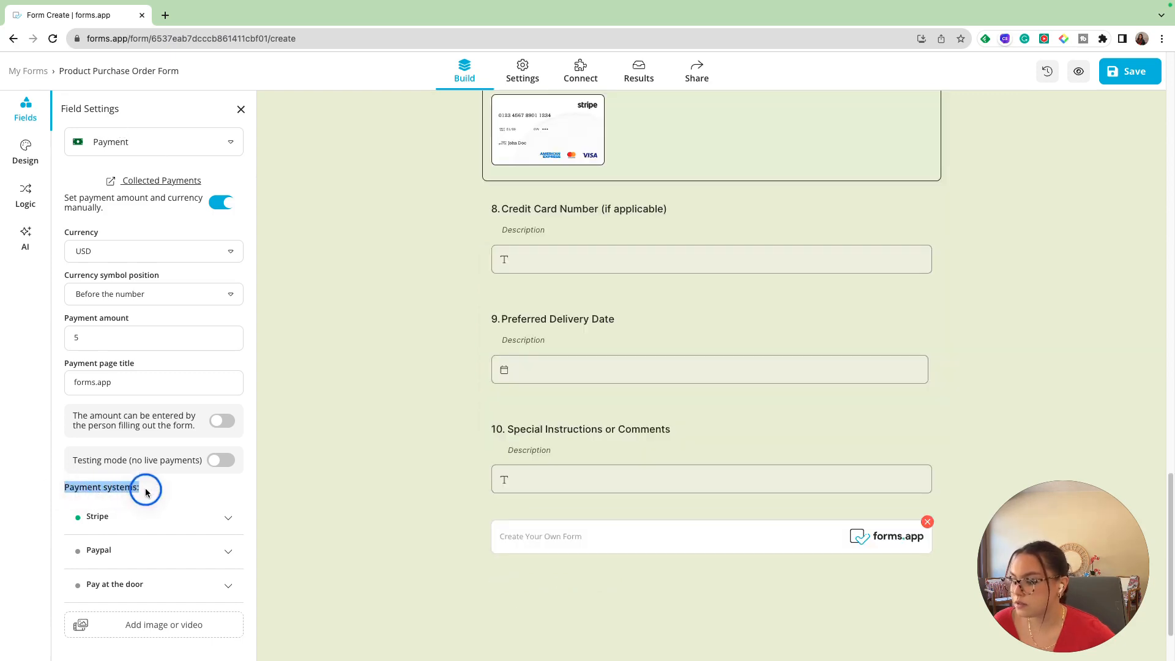
click(200, 491)
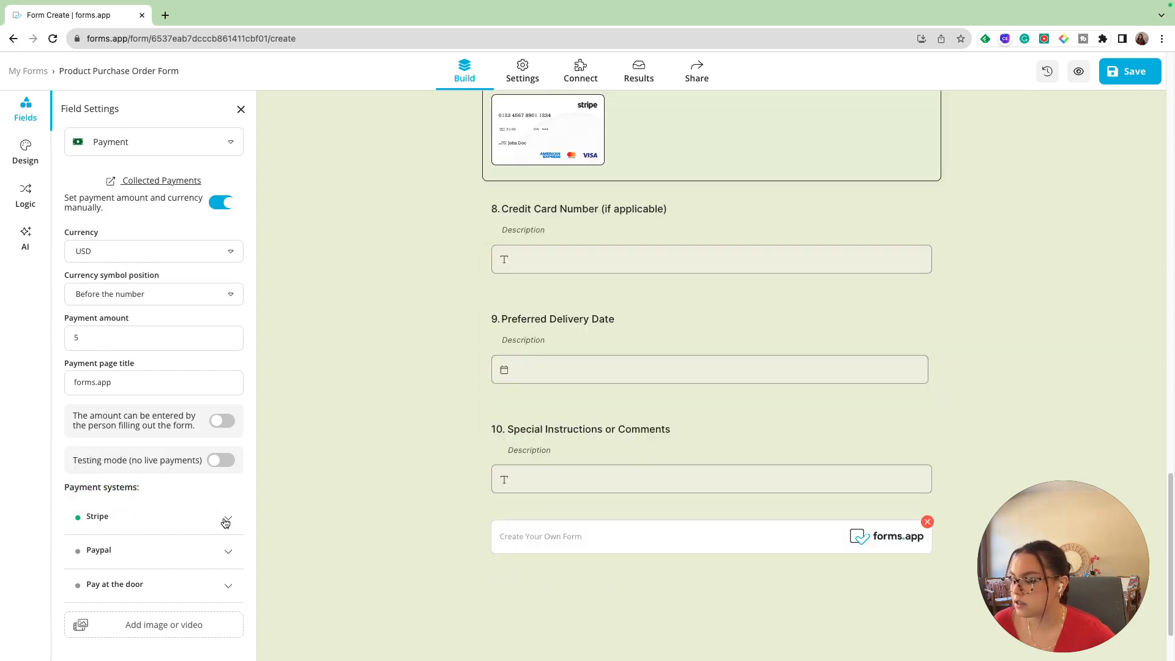
click(225, 522)
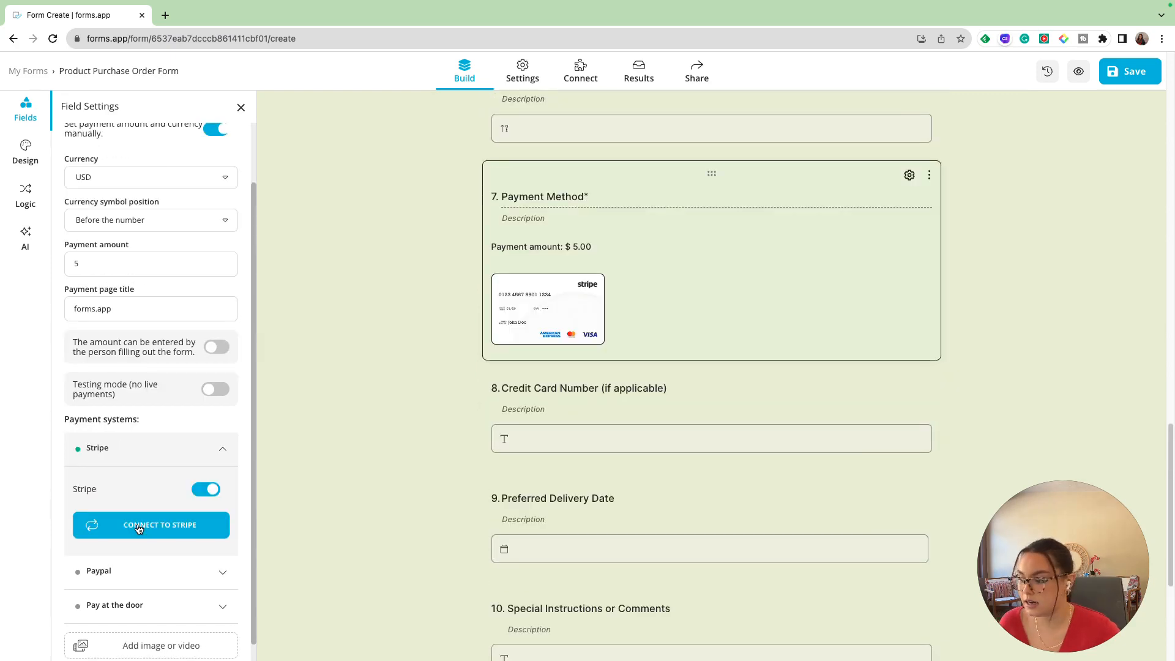
Enable Paypal and Pay at the door as additional payment systems for the Payment Method question.
click(147, 564)
click(207, 538)
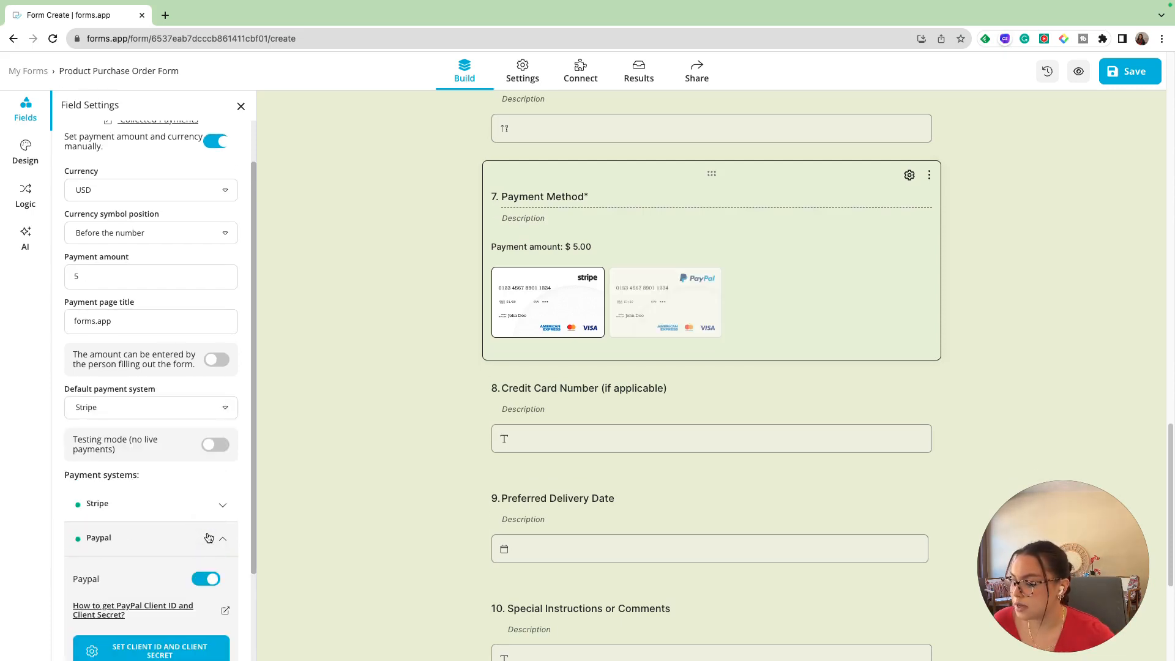
click(208, 537)
click(223, 586)
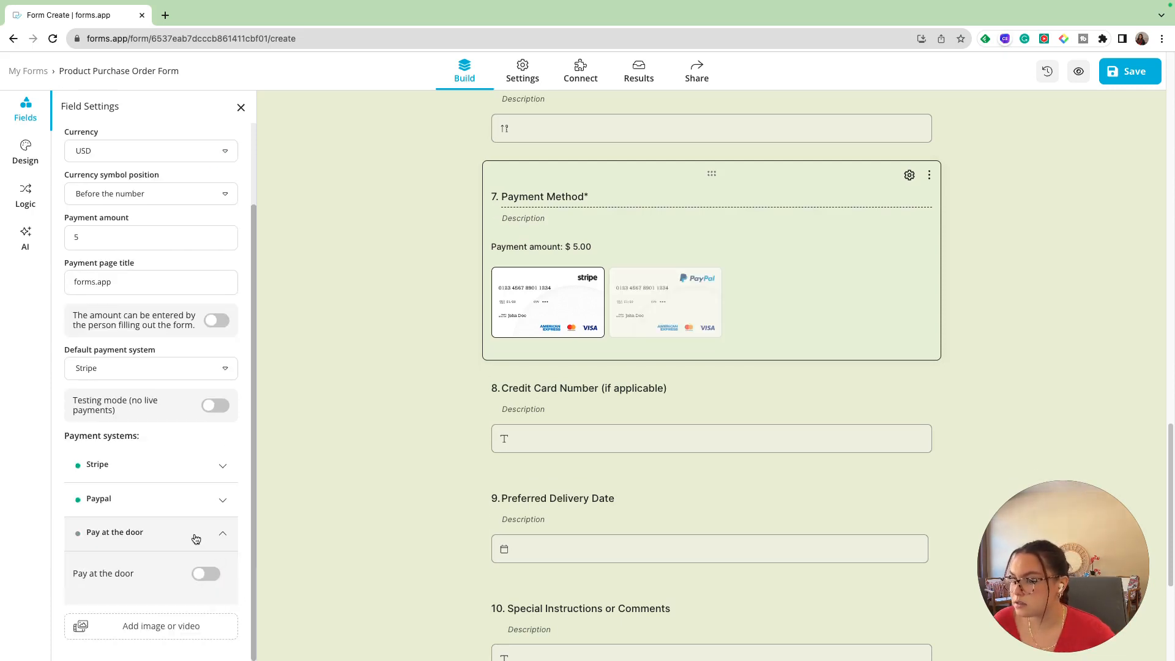
click(197, 582)
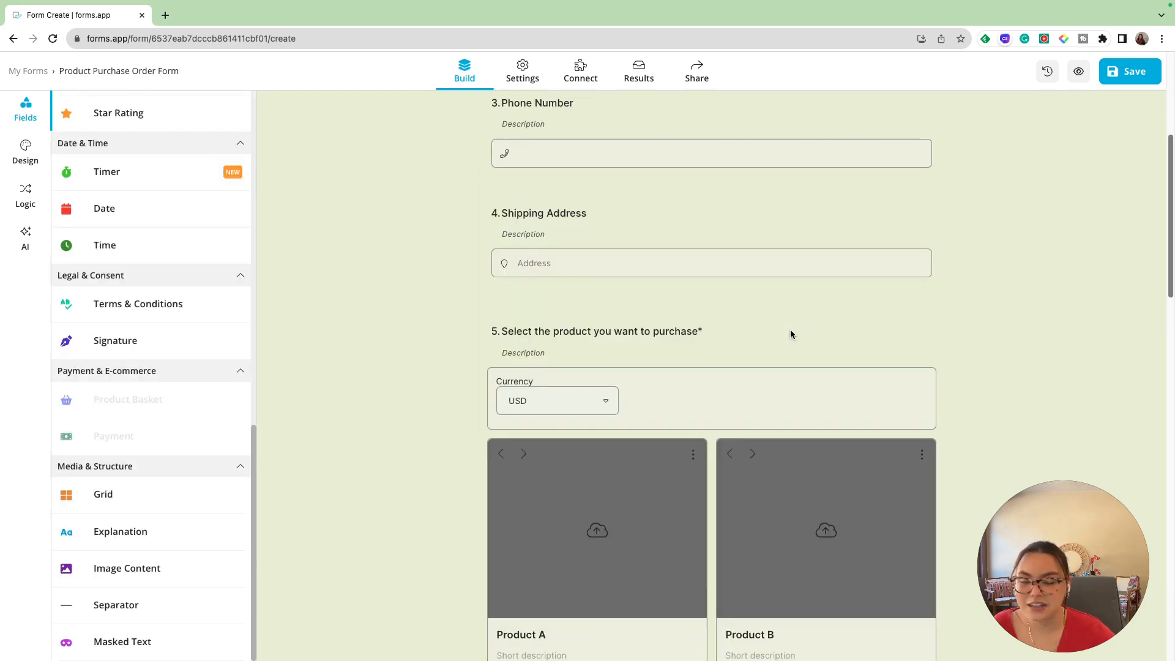
Upload the unisex crew-neck PNG from the Desktop folder as the picture of Product A and save it.
scroll(790, 355, down, 1)
scroll(789, 375, up, 6)
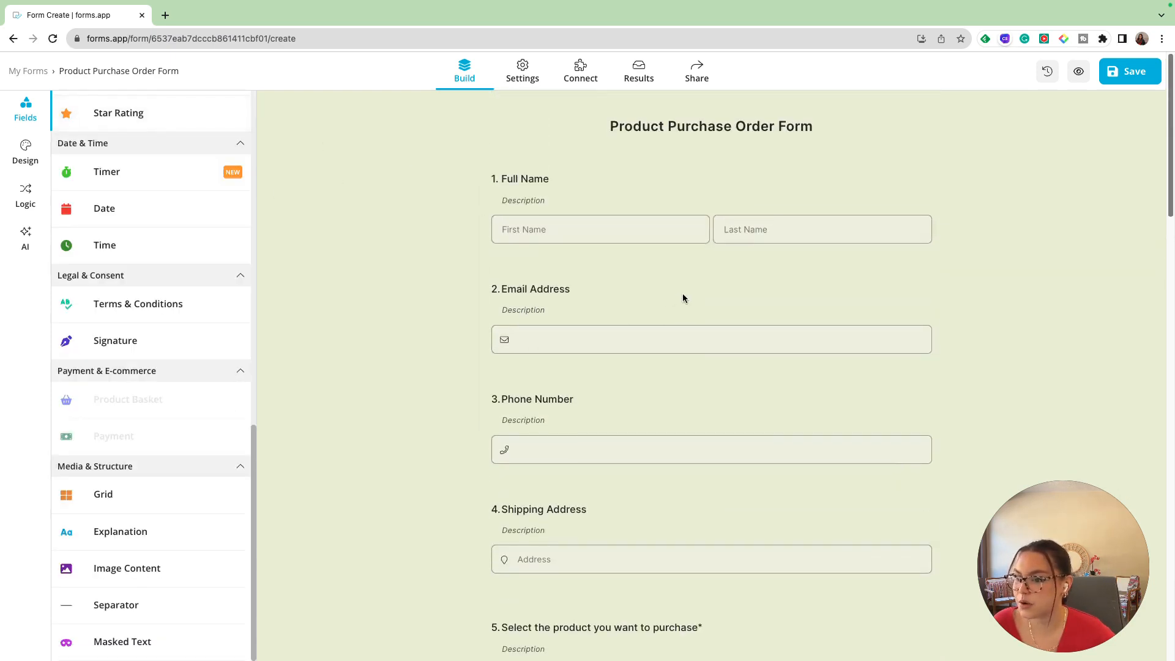
scroll(831, 296, down, 1)
scroll(832, 298, down, 8)
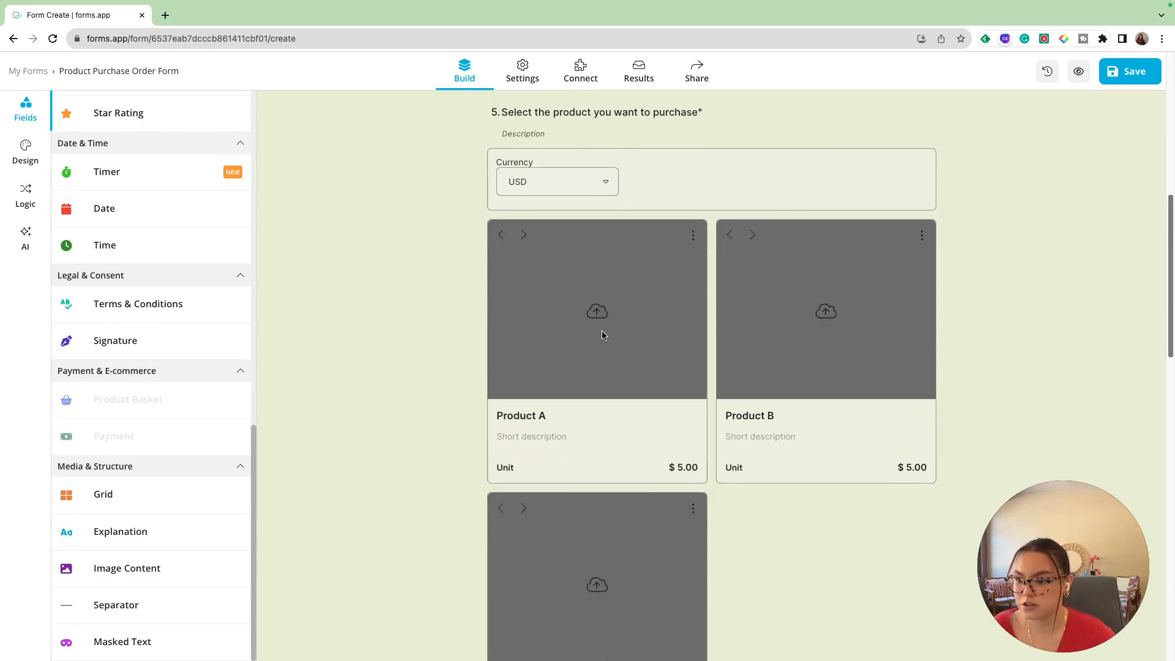
scroll(598, 336, down, 1)
click(605, 300)
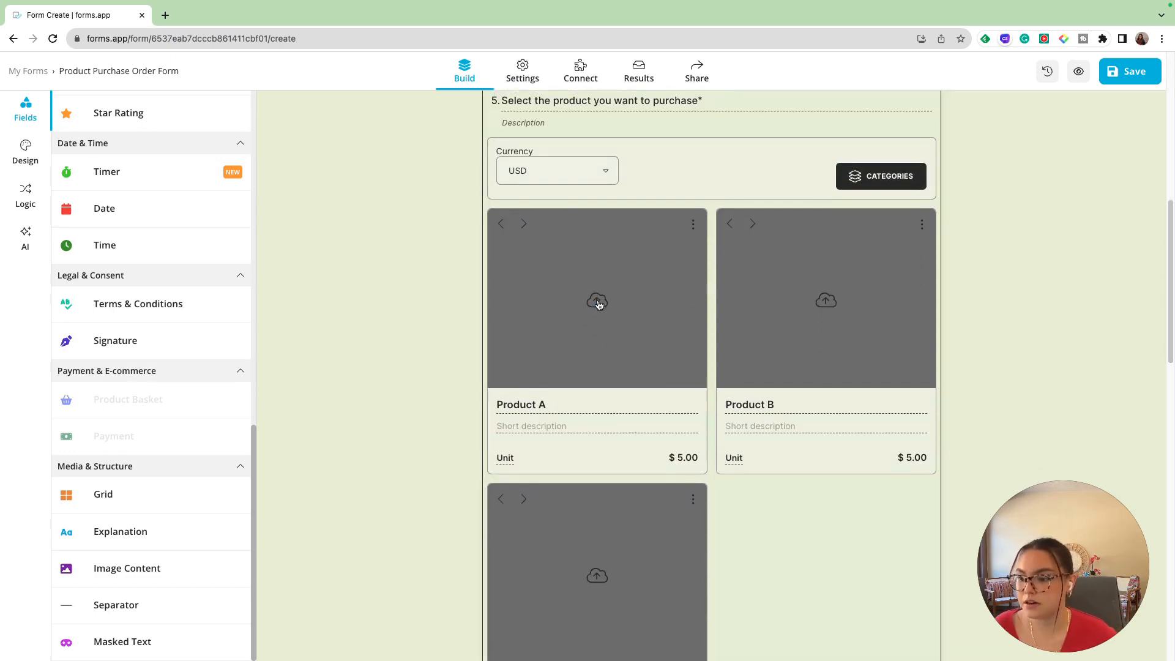
click(601, 297)
click(581, 366)
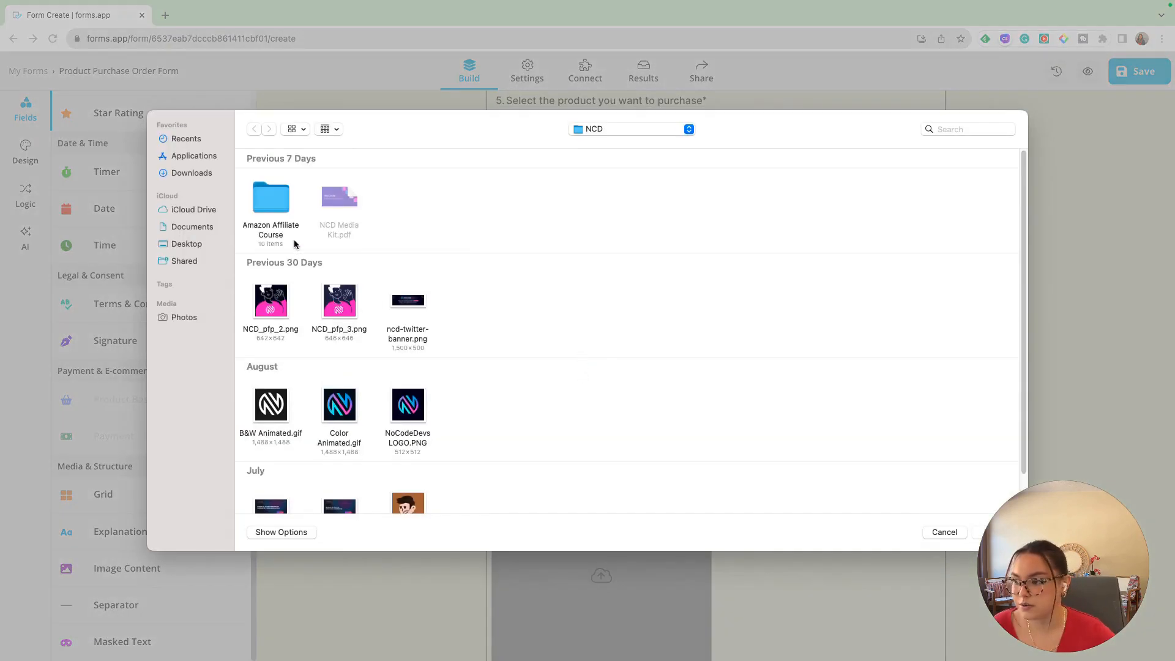
click(178, 245)
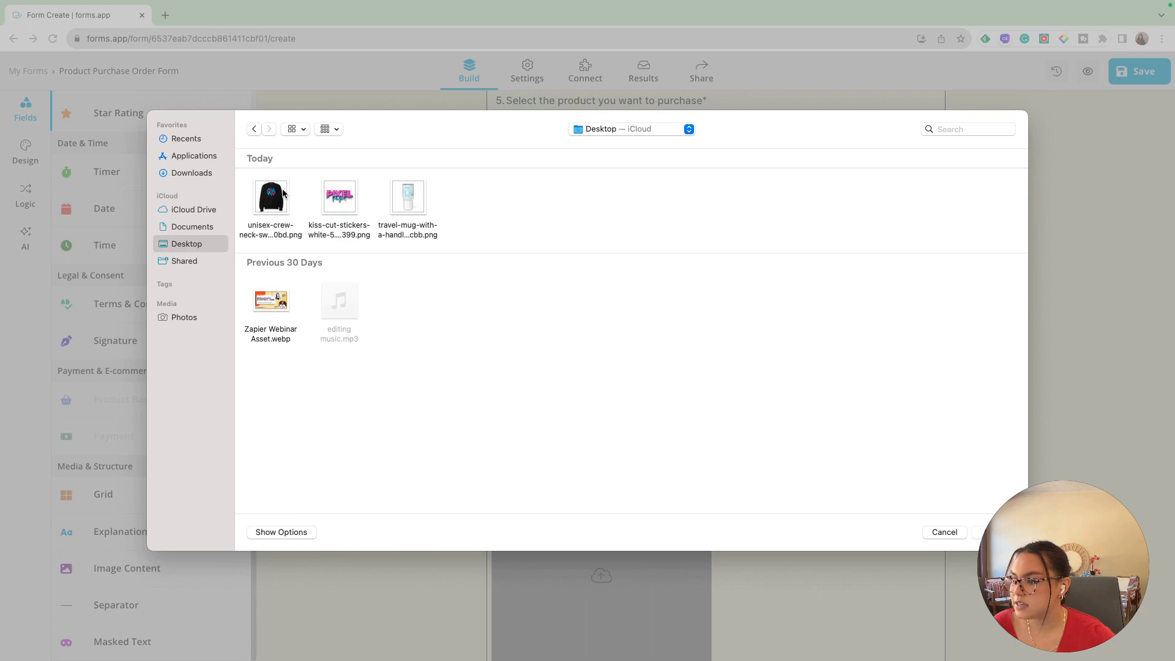
click(269, 194)
key(Return)
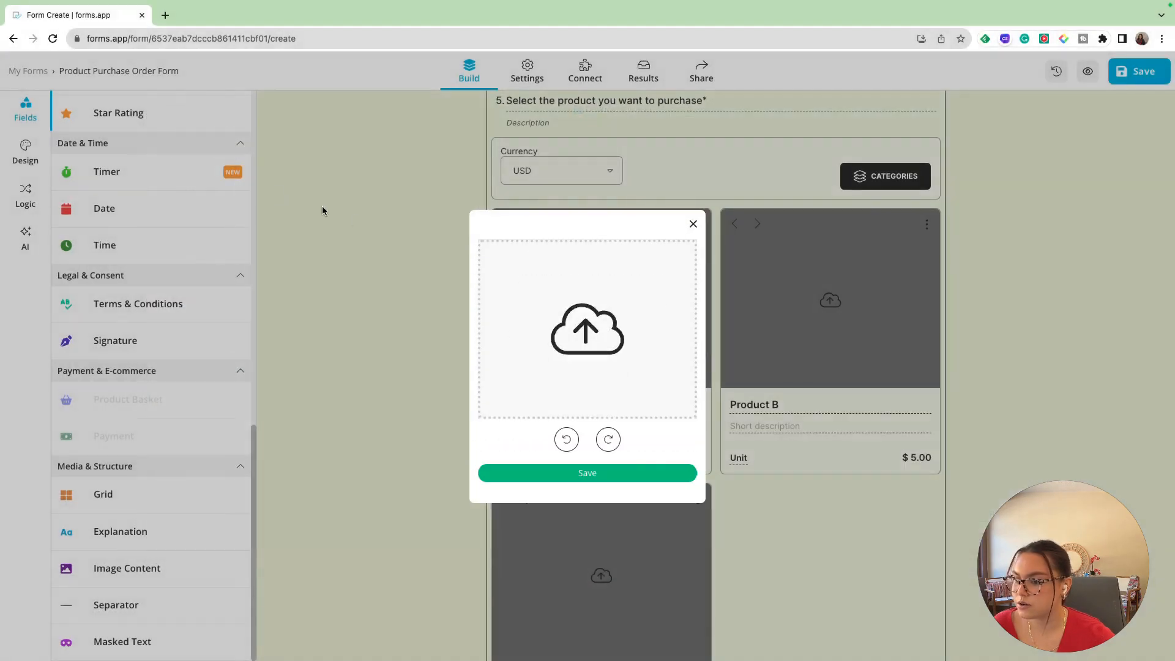
drag(616, 339, 613, 349)
click(632, 473)
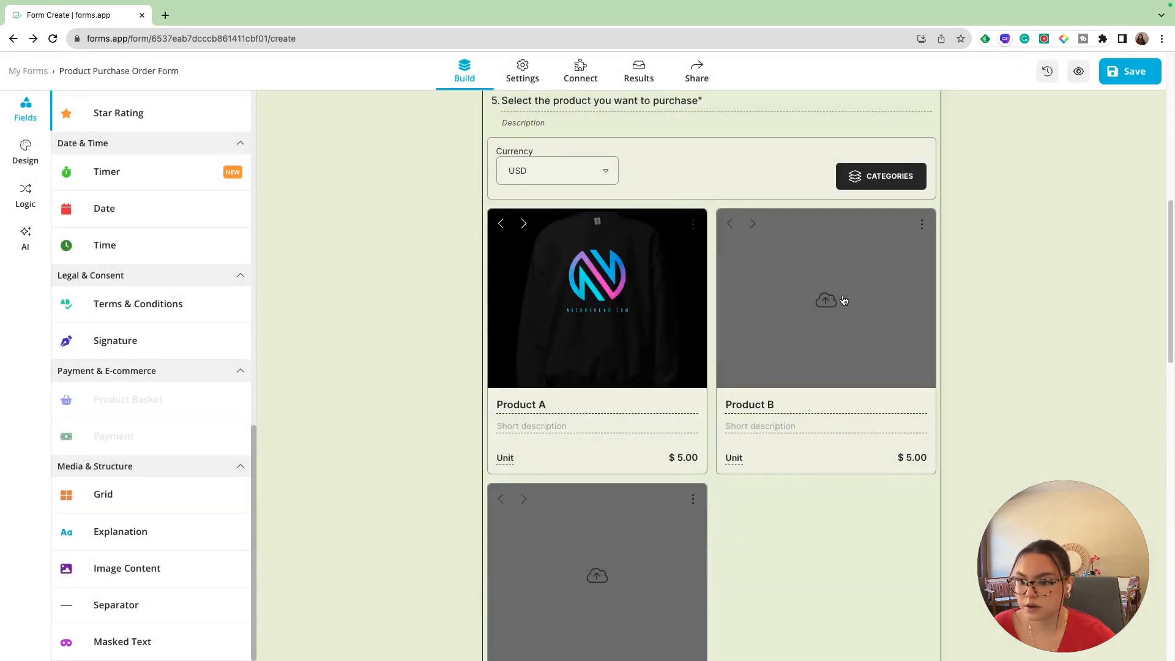
Upload the white kiss-cut stickers PNG as the picture of Product B, save it and close the upload dialog.
click(843, 300)
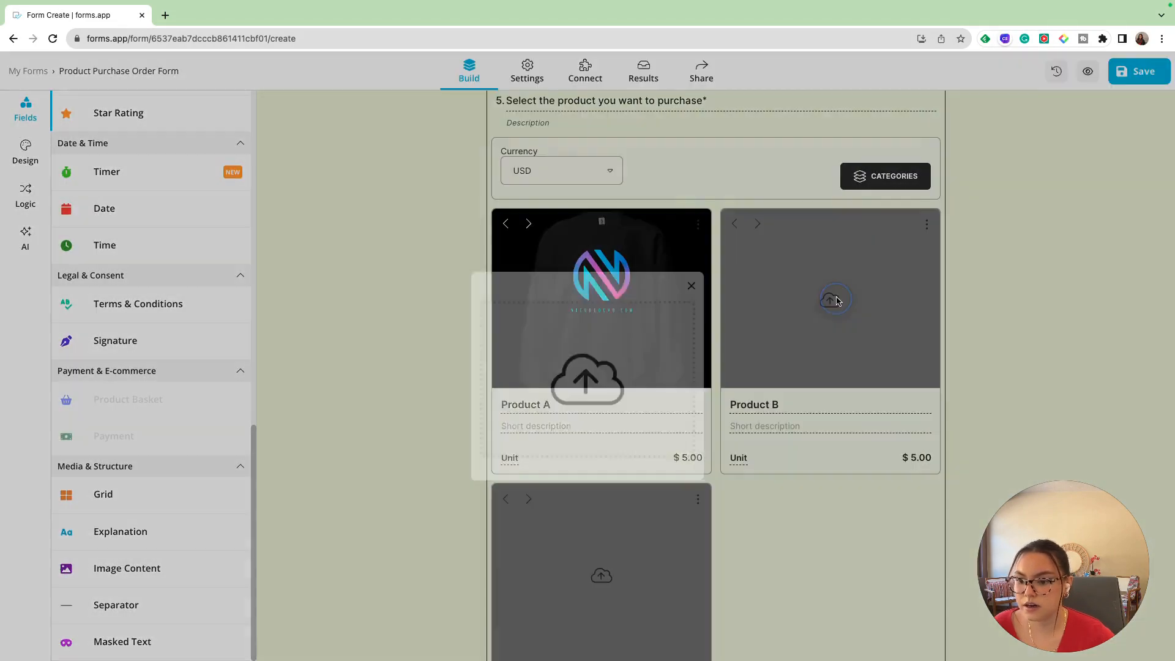
click(624, 361)
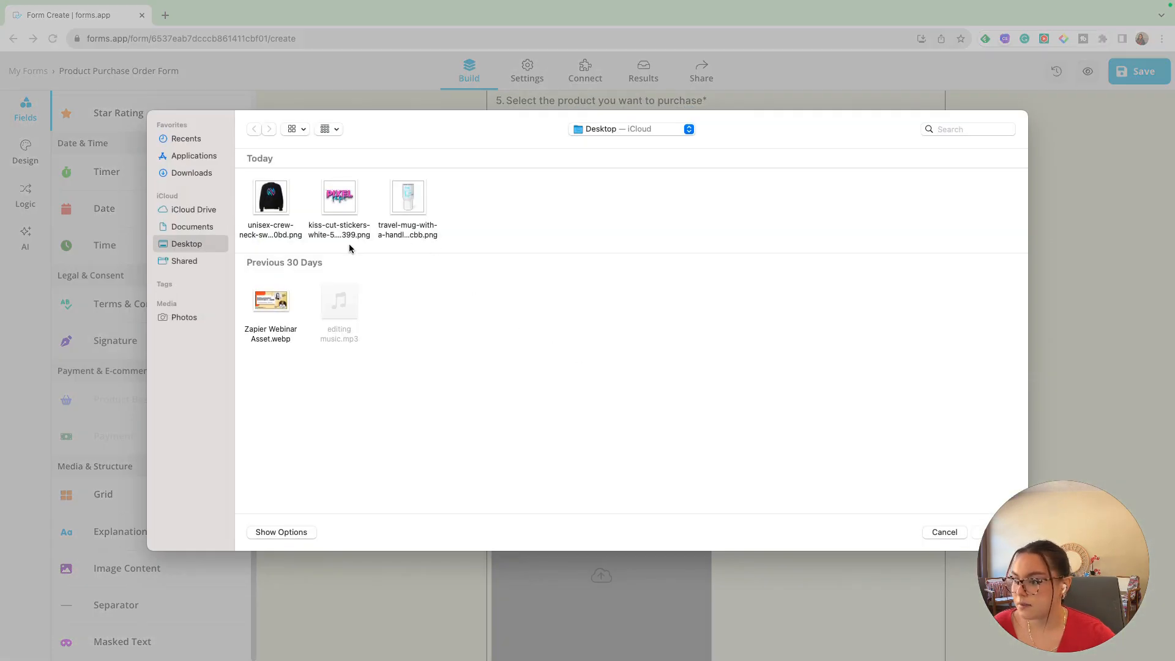
double_click(331, 199)
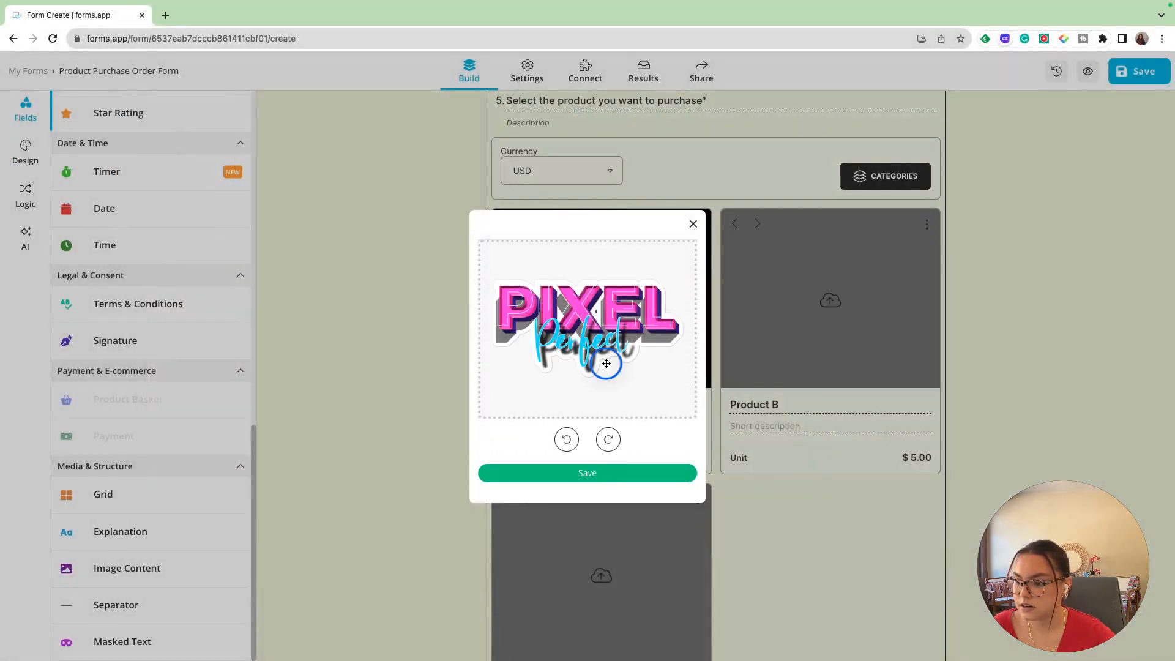
click(632, 474)
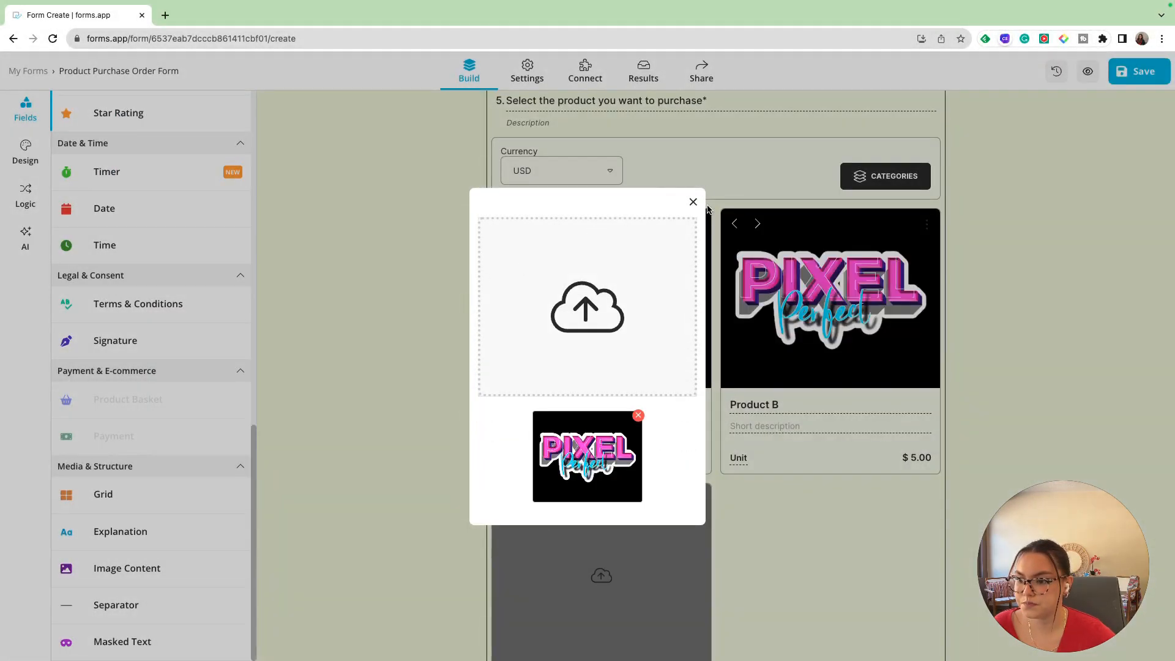
click(695, 202)
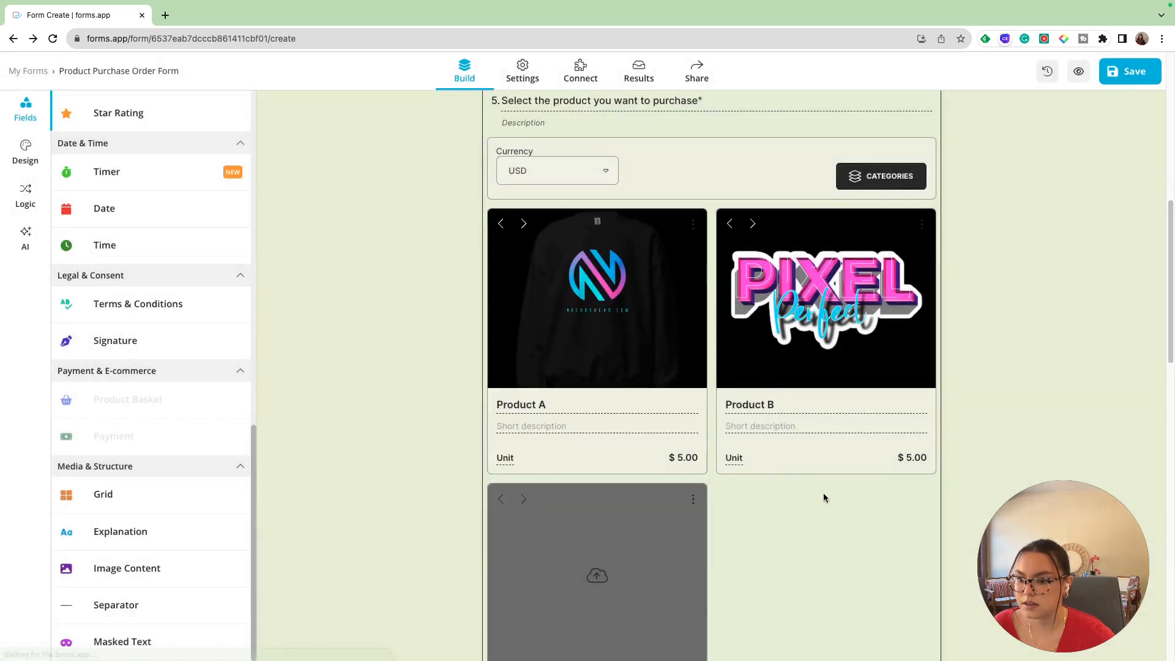
Upload the travel mug PNG as the picture of Product C, save it and close the upload dialog.
scroll(820, 493, down, 2)
click(592, 472)
click(620, 365)
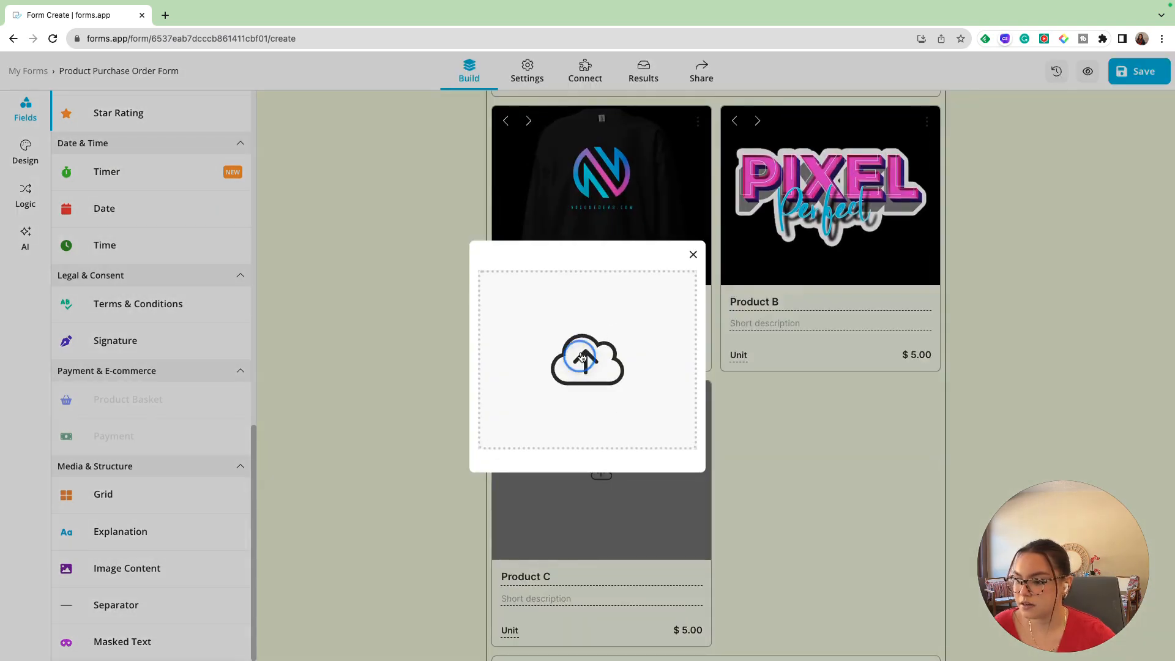
double_click(404, 214)
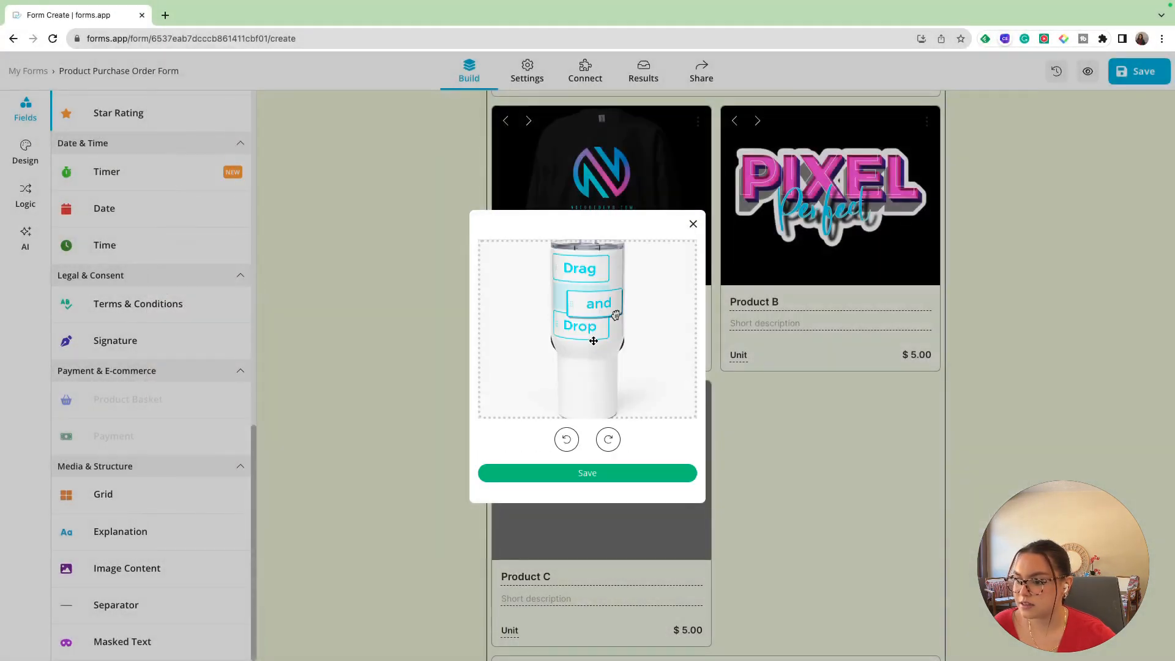
click(629, 481)
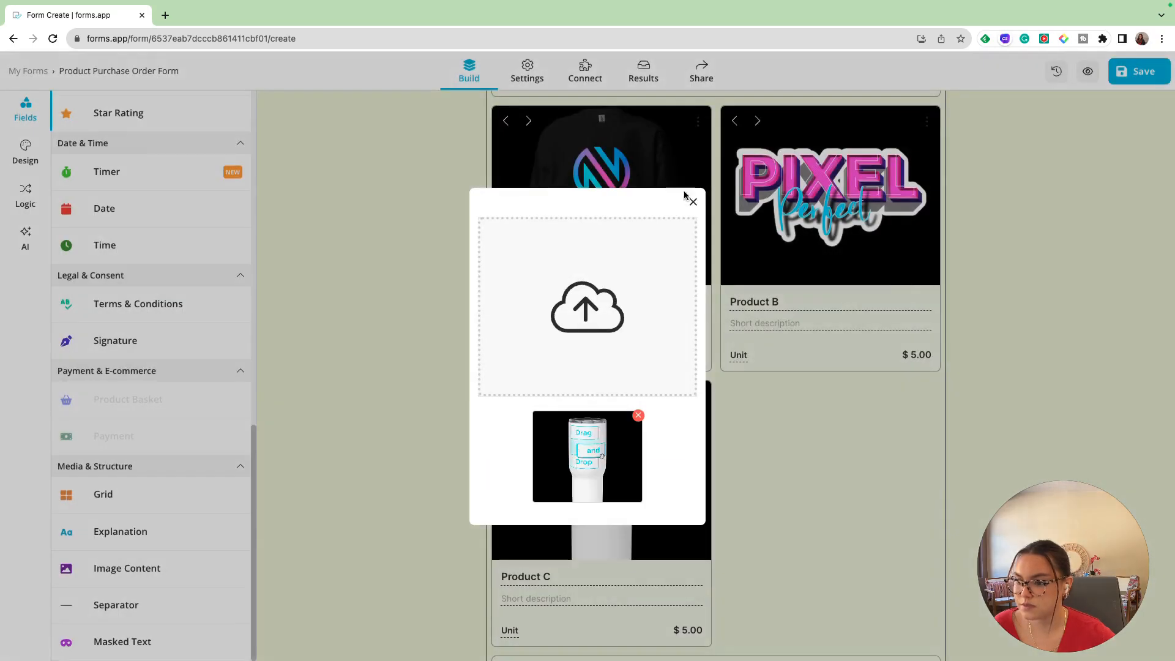
click(693, 201)
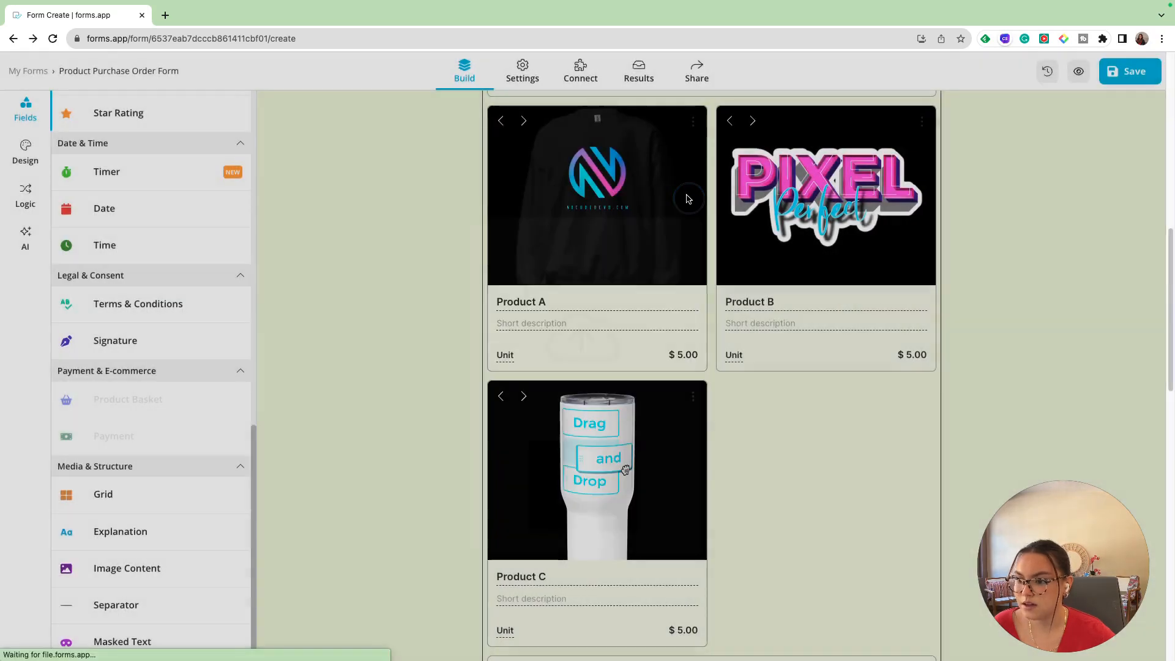
Rename Product A in the product selection question as "NCD Crew".
scroll(582, 304, up, 2)
click(519, 368)
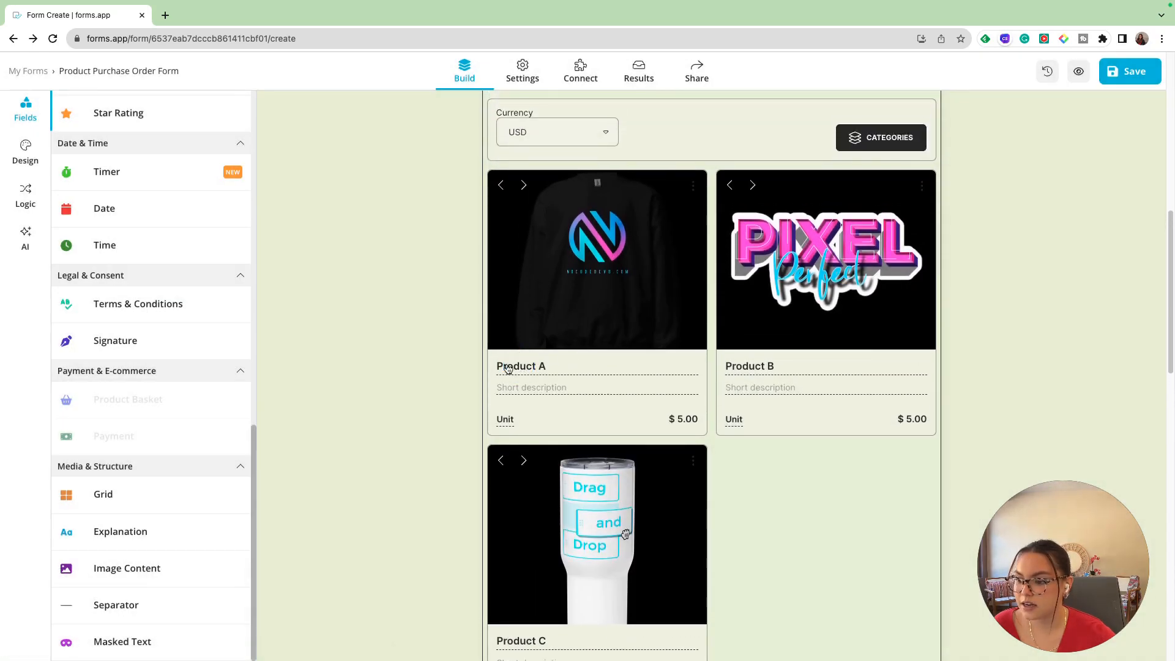
drag(499, 368, 546, 367)
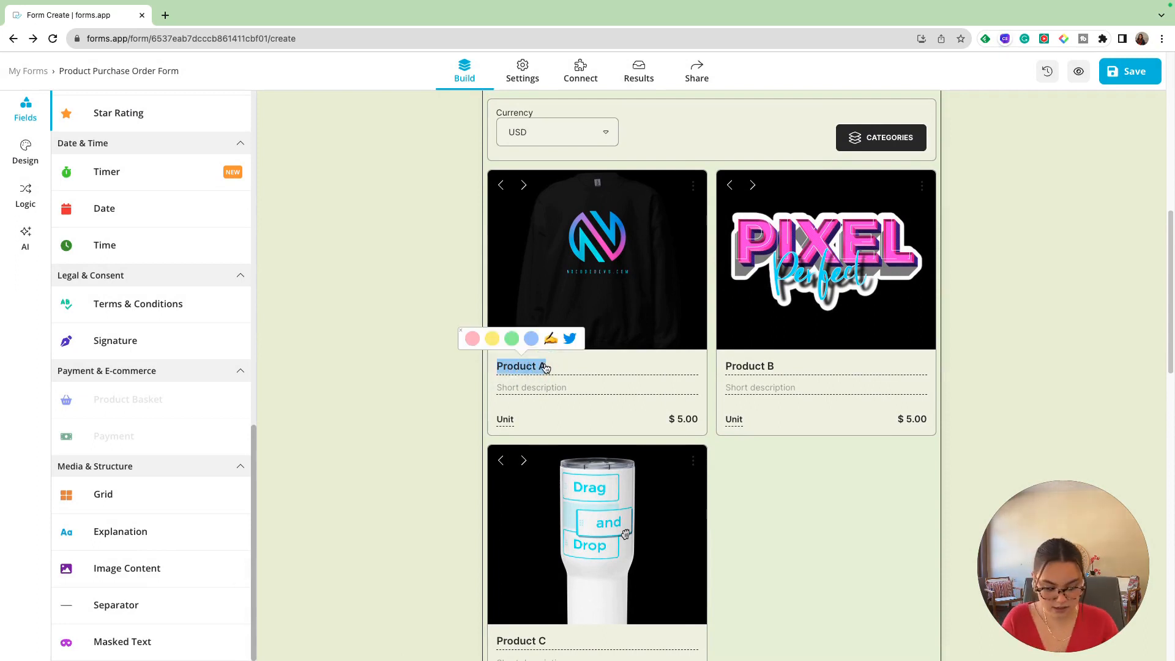
text(NCD Crew)
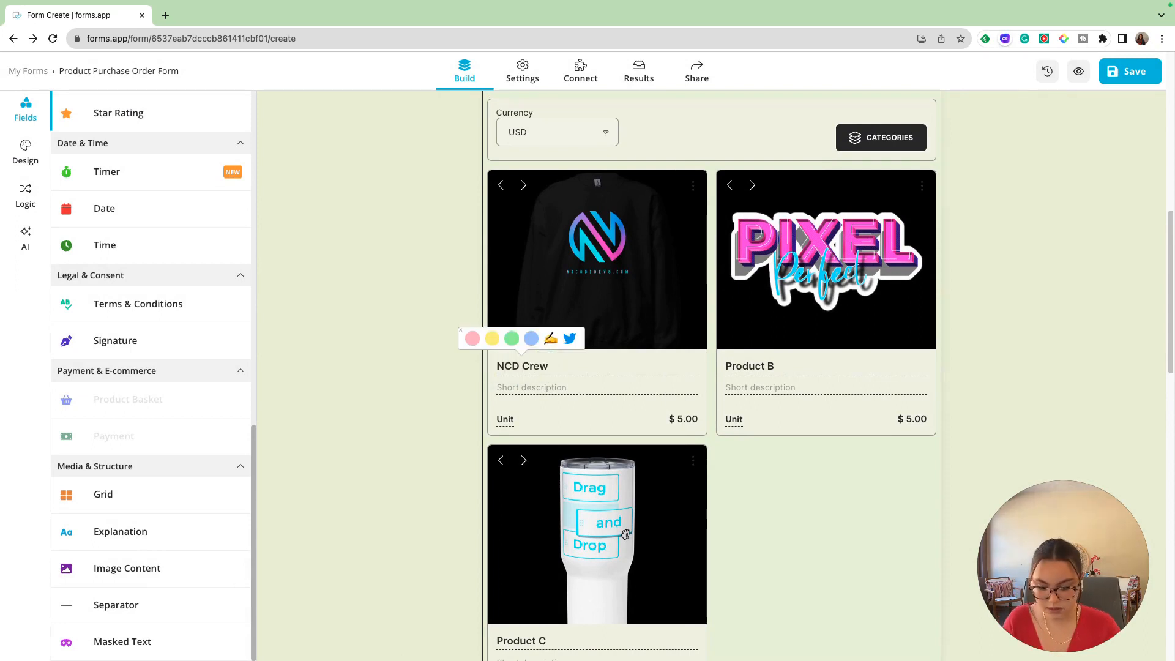
Complete the first product's name as "NCD Crewneck" and rename Product B as "Pixel Sticker".
text(c)
key(BackSpace)
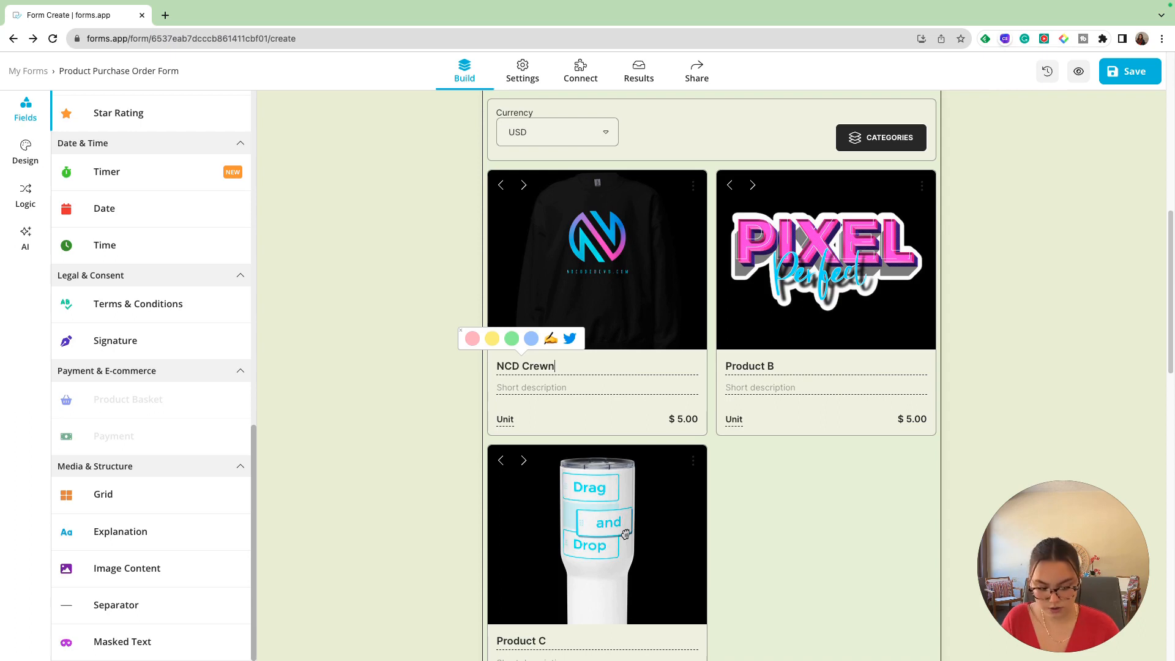
triple_click(766, 369)
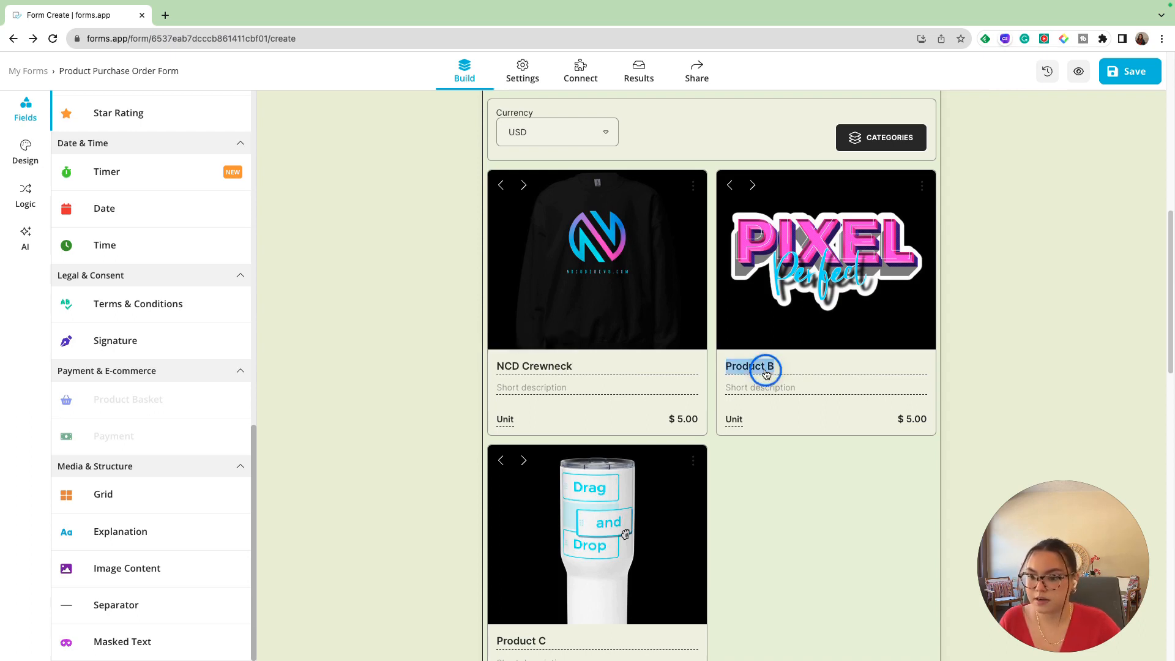
text(Pioxe)
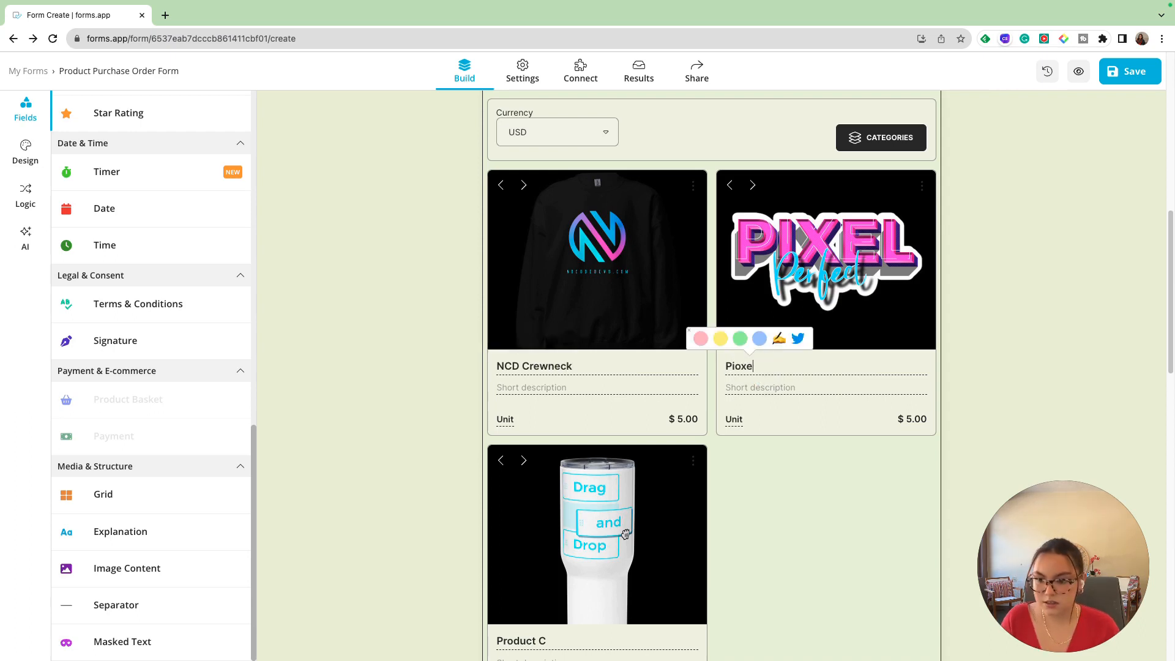
text(l )
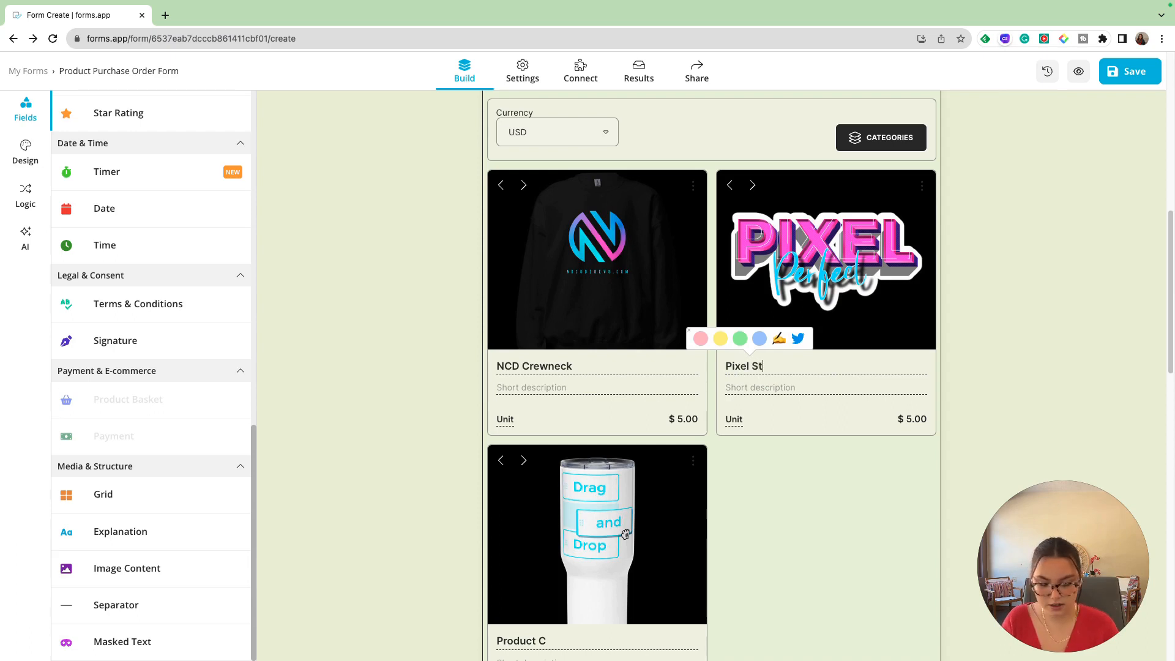
text(Sticket)
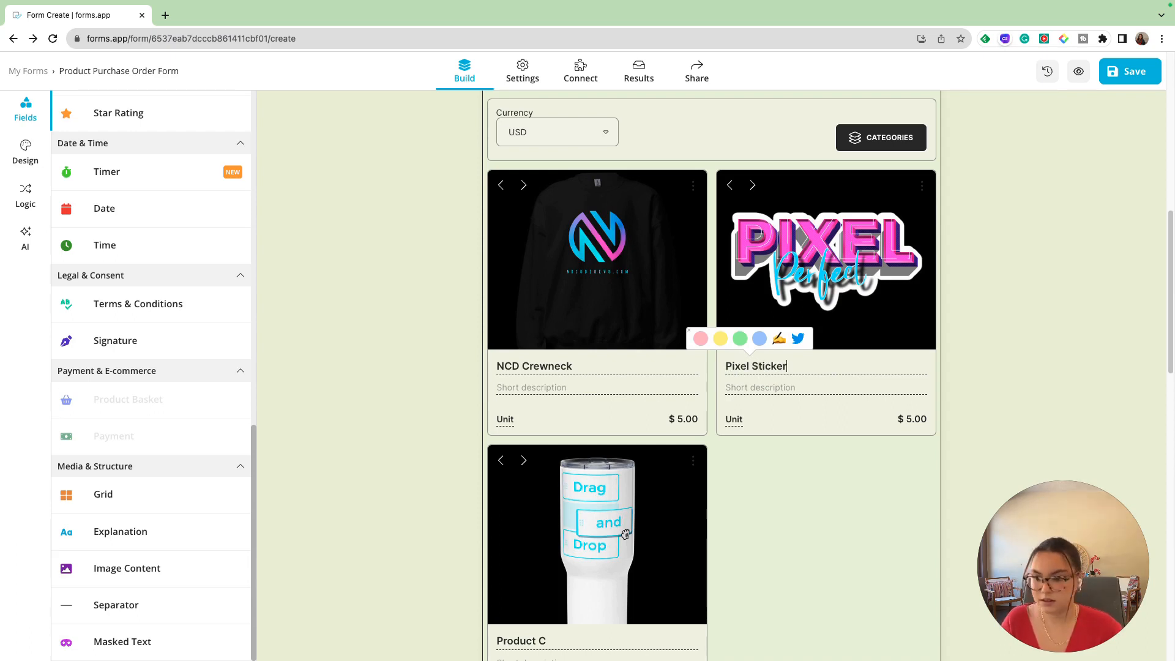
Rename Product C in the product selection question as "Travel mug".
scroll(608, 405, down, 4)
triple_click(508, 407)
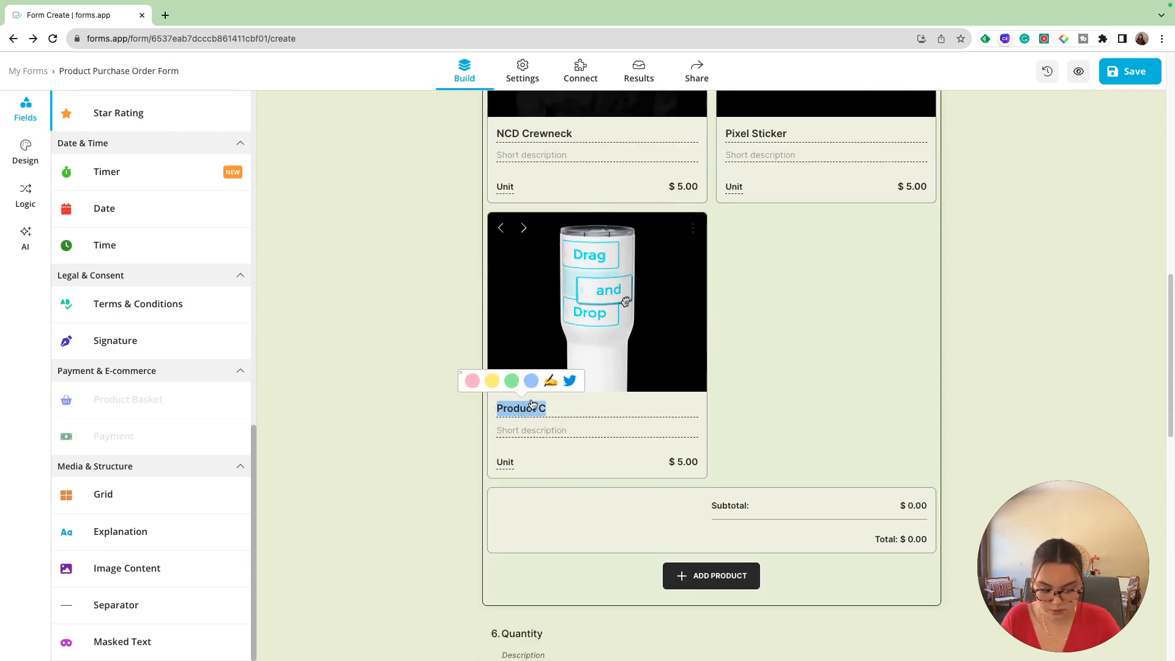
text(Travel mug)
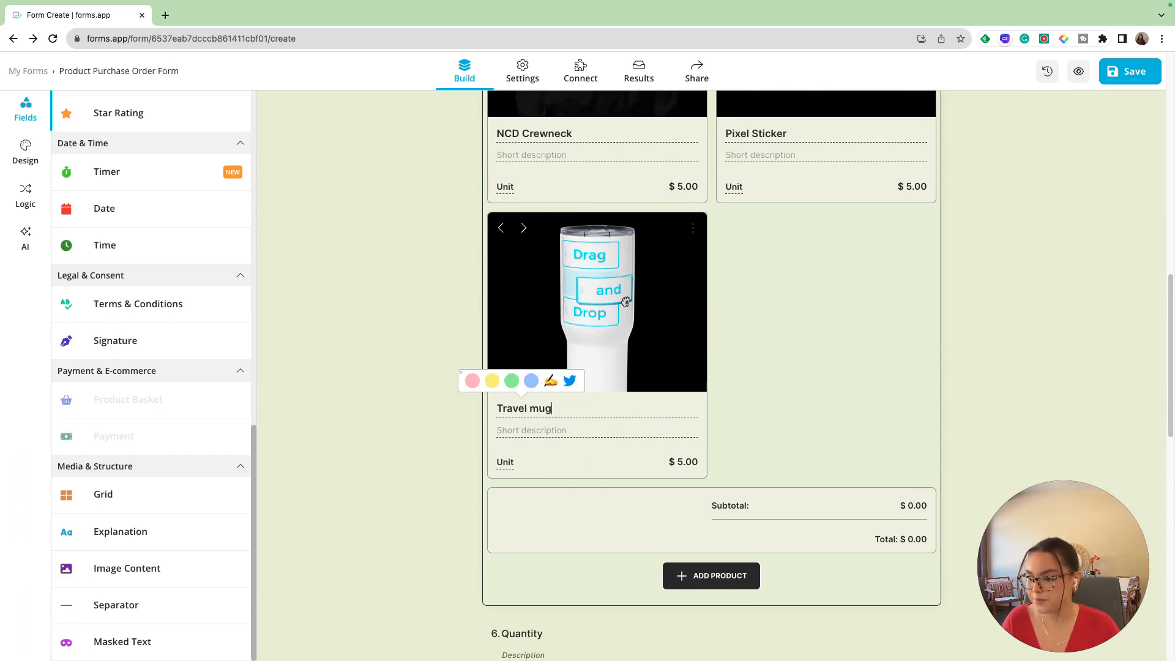
Open the product settings of NCD Crewneck and set its price to 20.00 USD.
scroll(692, 390, up, 4)
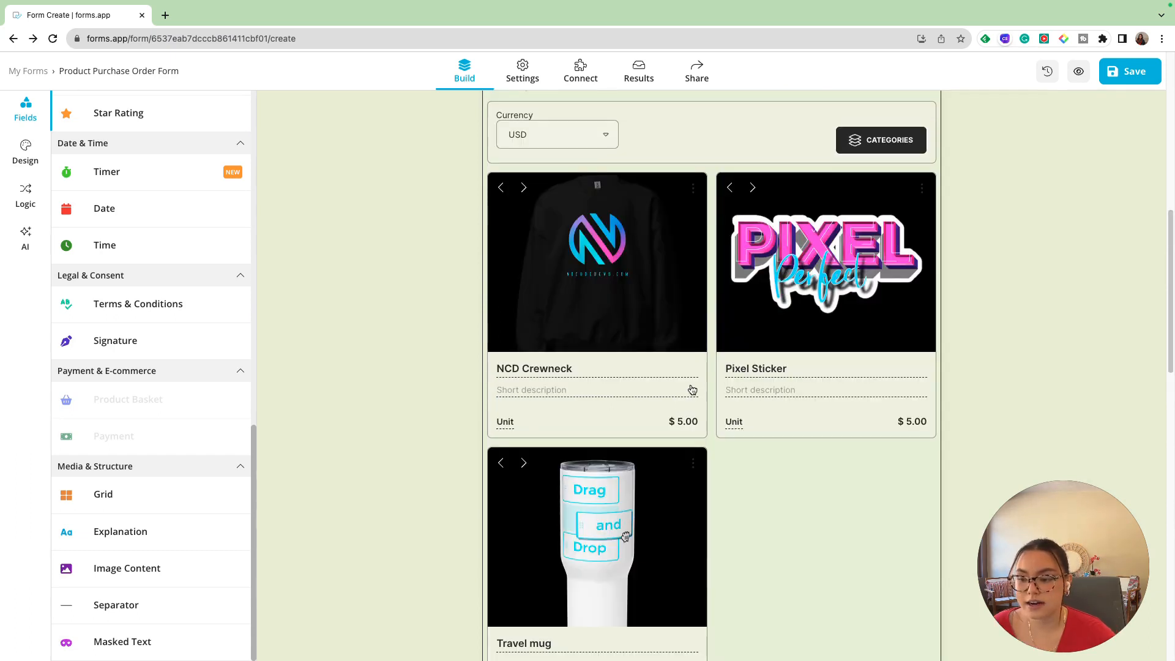
click(679, 422)
click(398, 259)
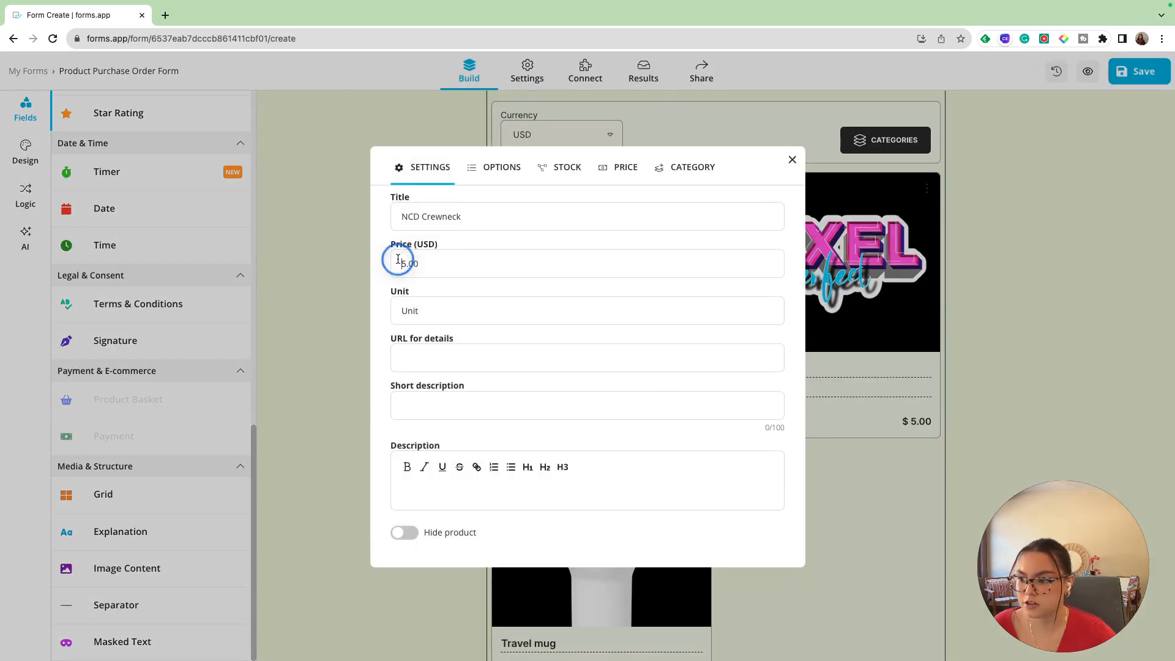
drag(438, 262, 395, 264)
text(20)
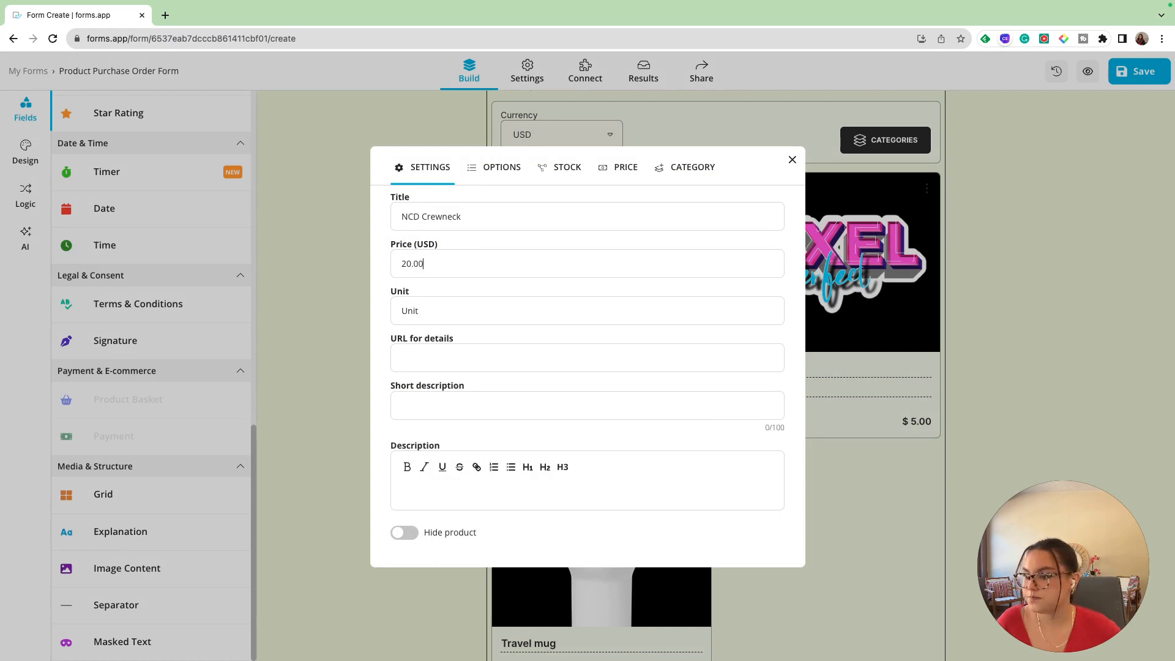
click(451, 308)
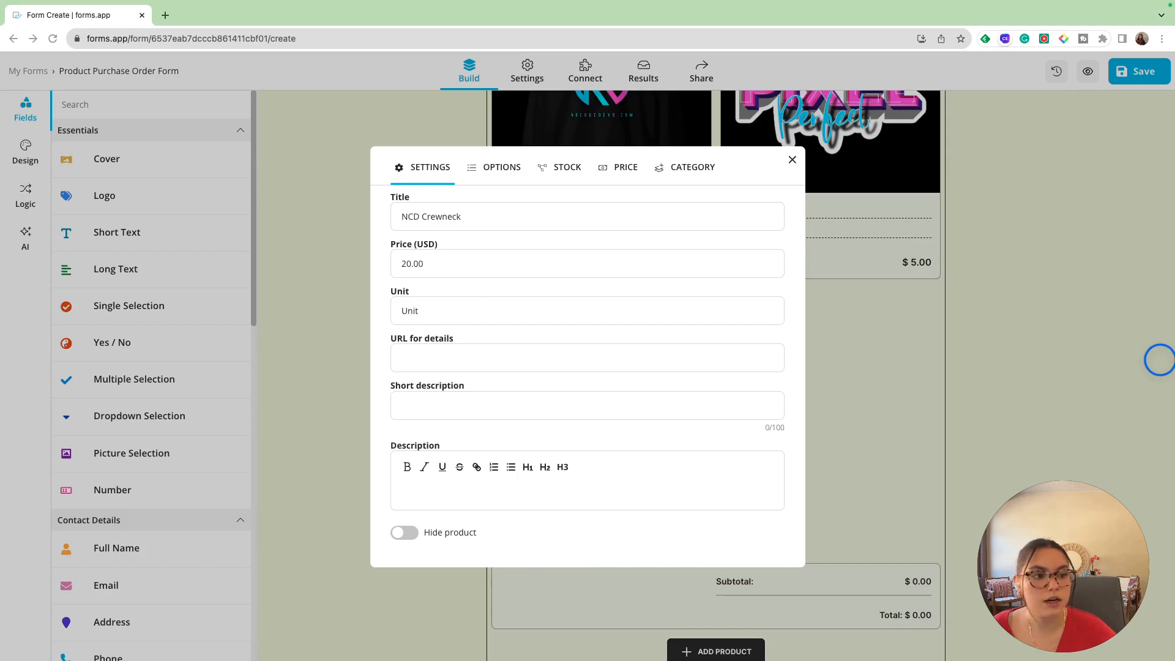
Copy the address of the NCD Unisex Sweatshirt page on nocodedevs.com into NCD Crewneck's URL for details and close the product settings.
drag(1054, 210, 333, 26)
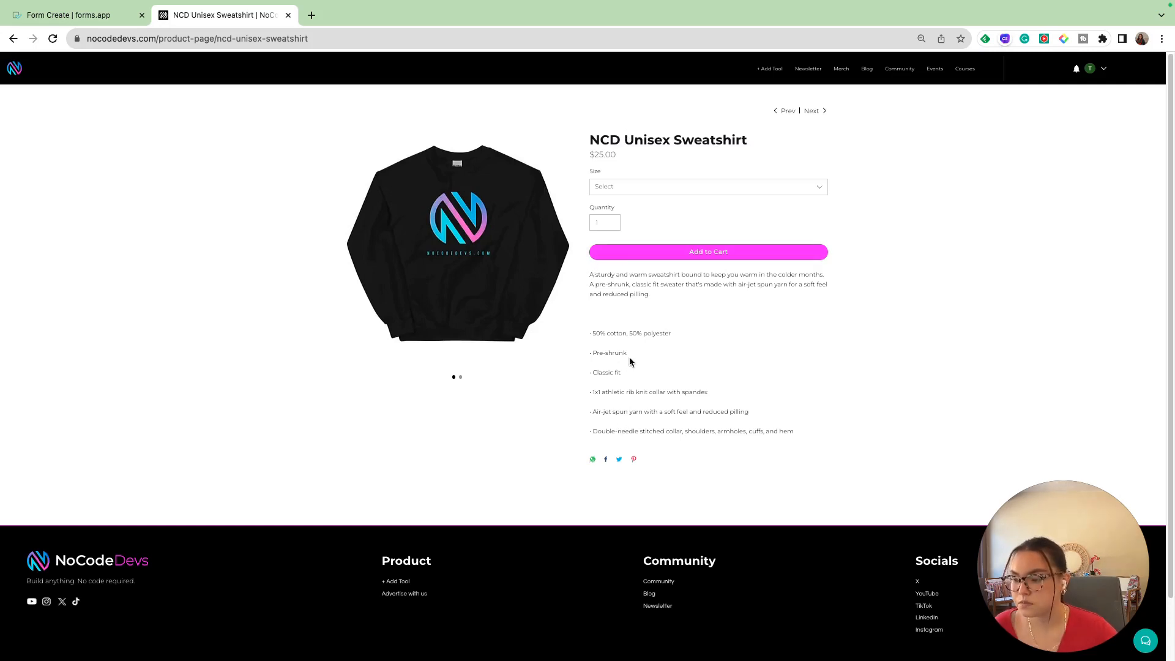
click(284, 39)
key(ctrl+c)
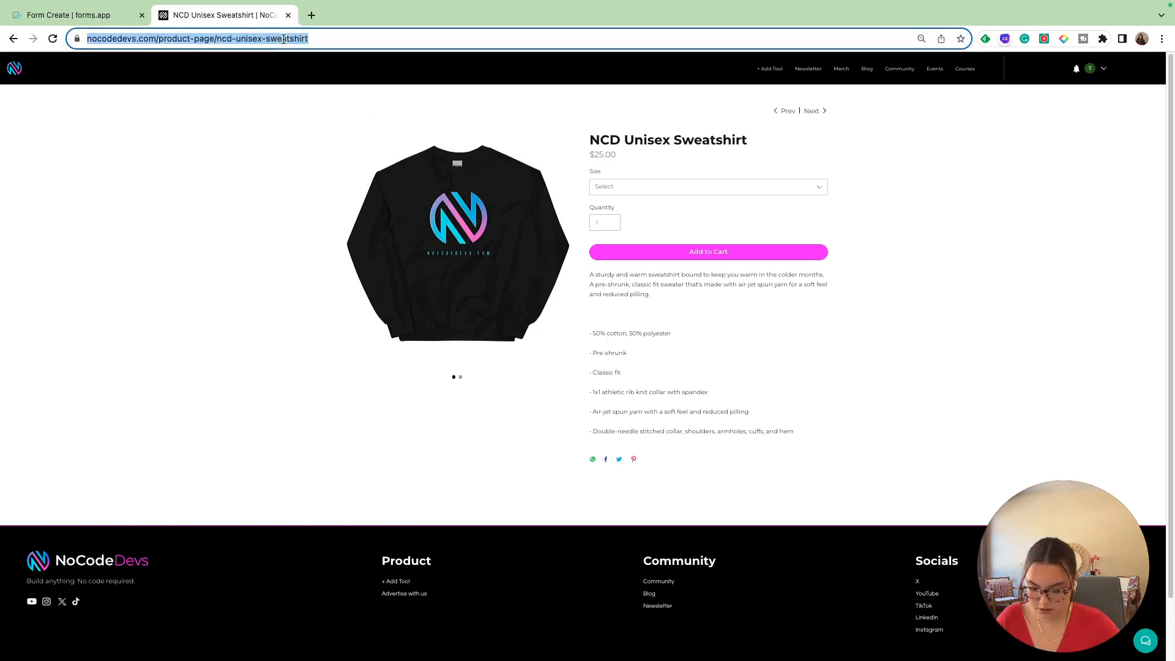
click(61, 15)
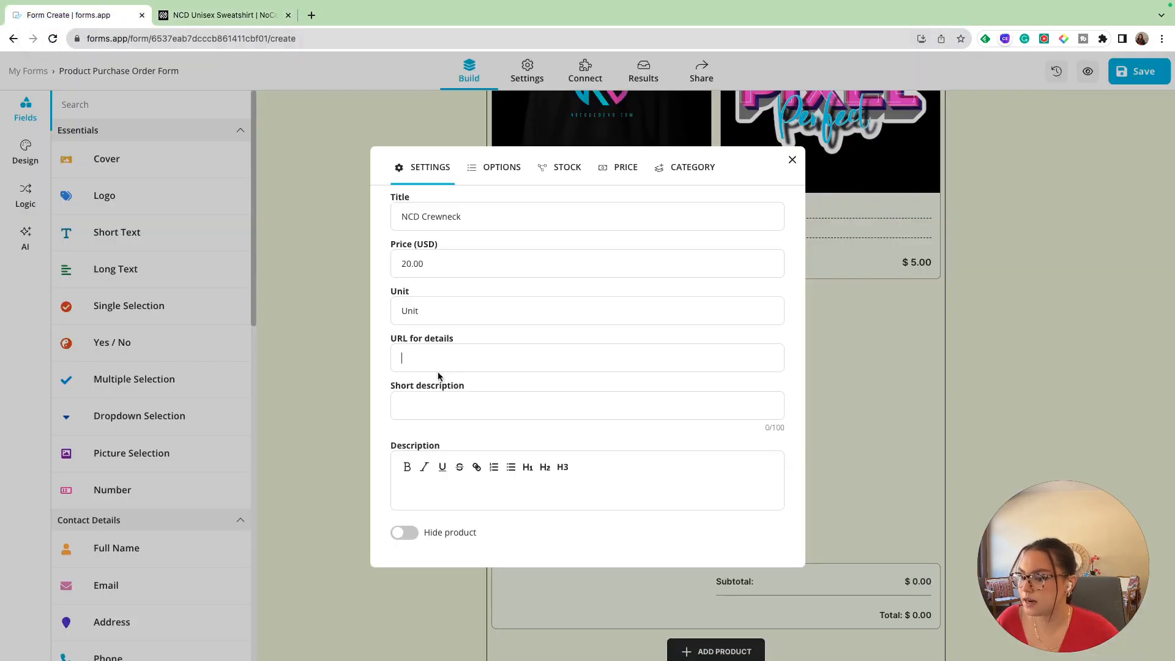
click(427, 358)
key(ctrl+v)
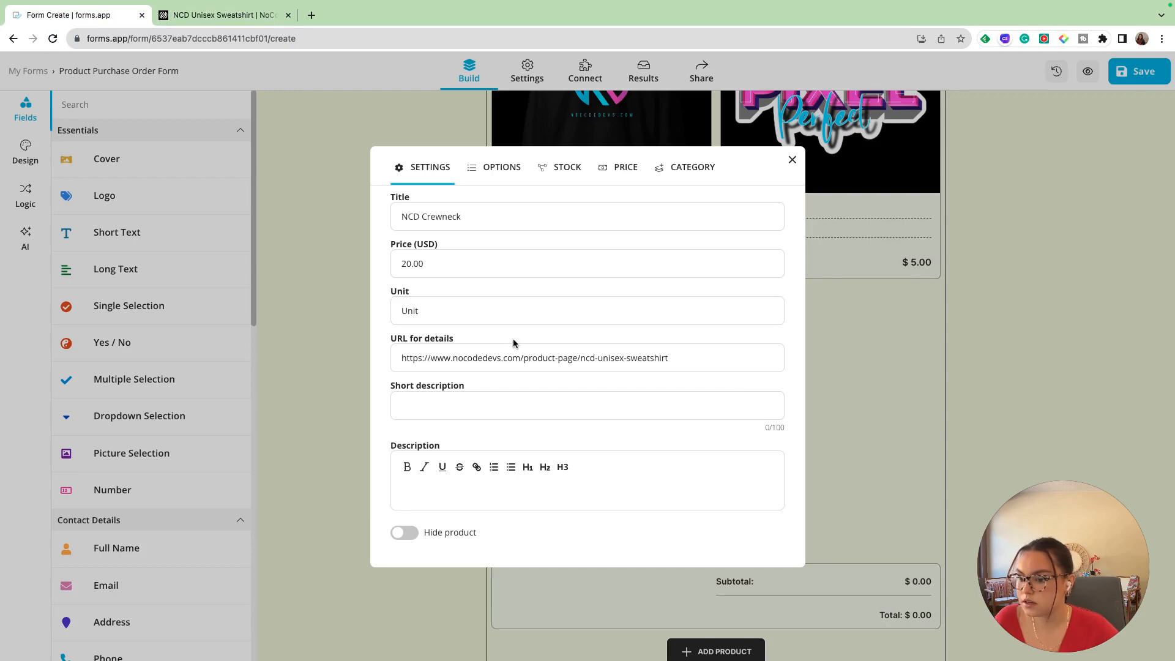
click(792, 161)
Preview the form, open the NCD Crewneck product and follow its Details link.
scroll(957, 406, up, 5)
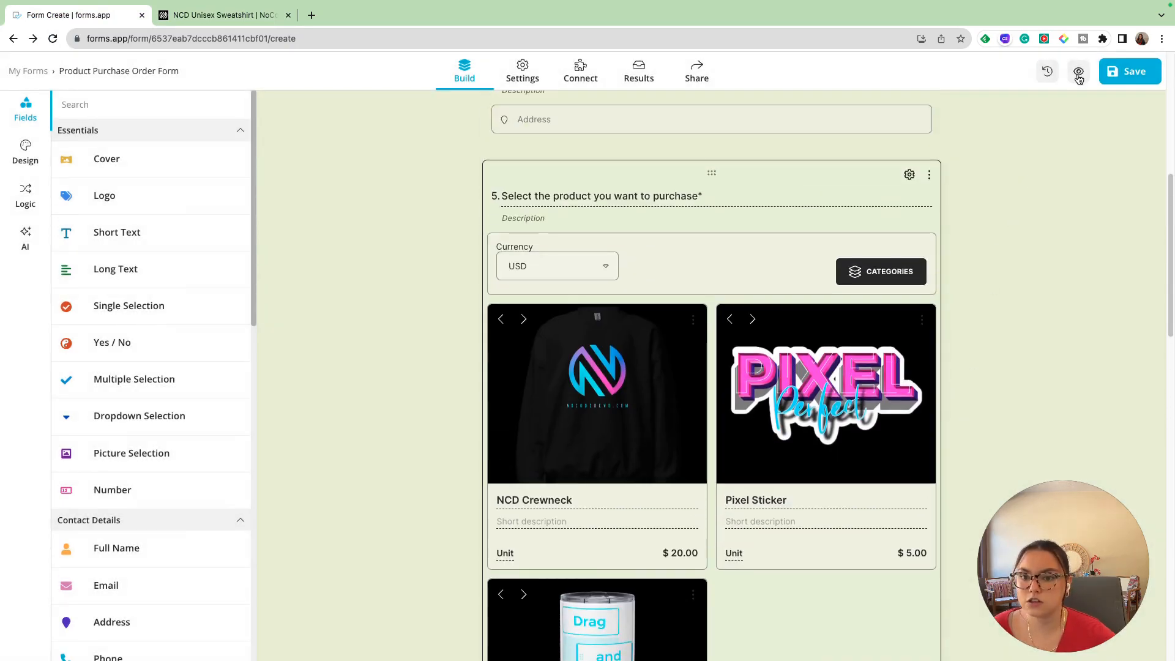
click(1078, 73)
scroll(499, 314, down, 10)
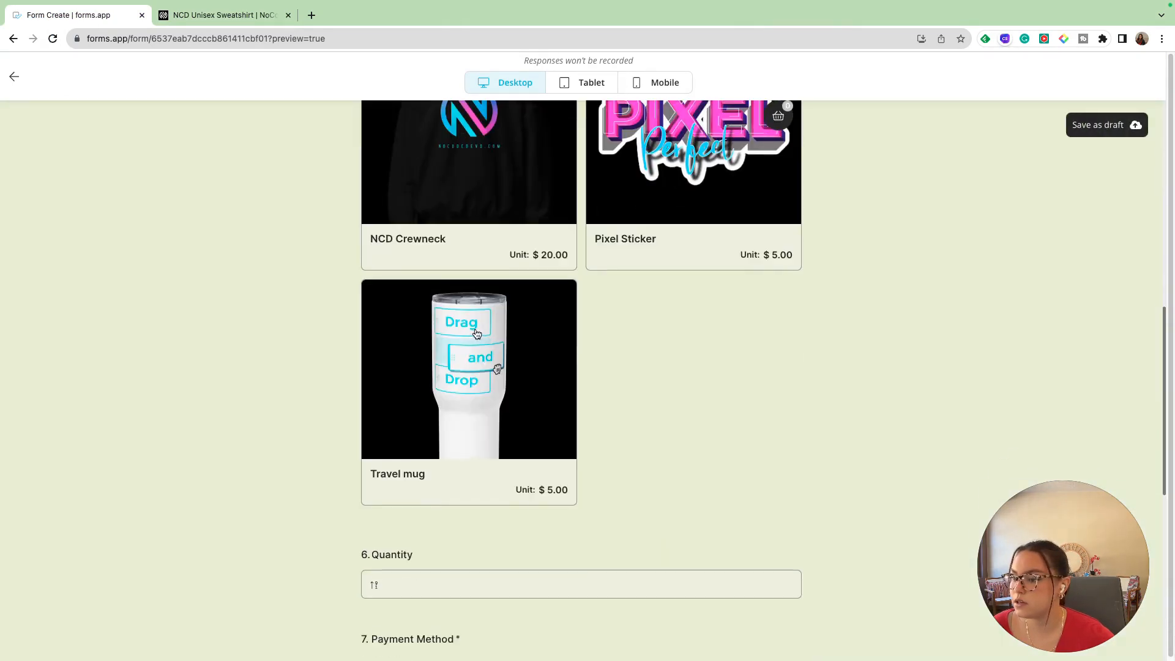
scroll(476, 333, up, 3)
click(518, 275)
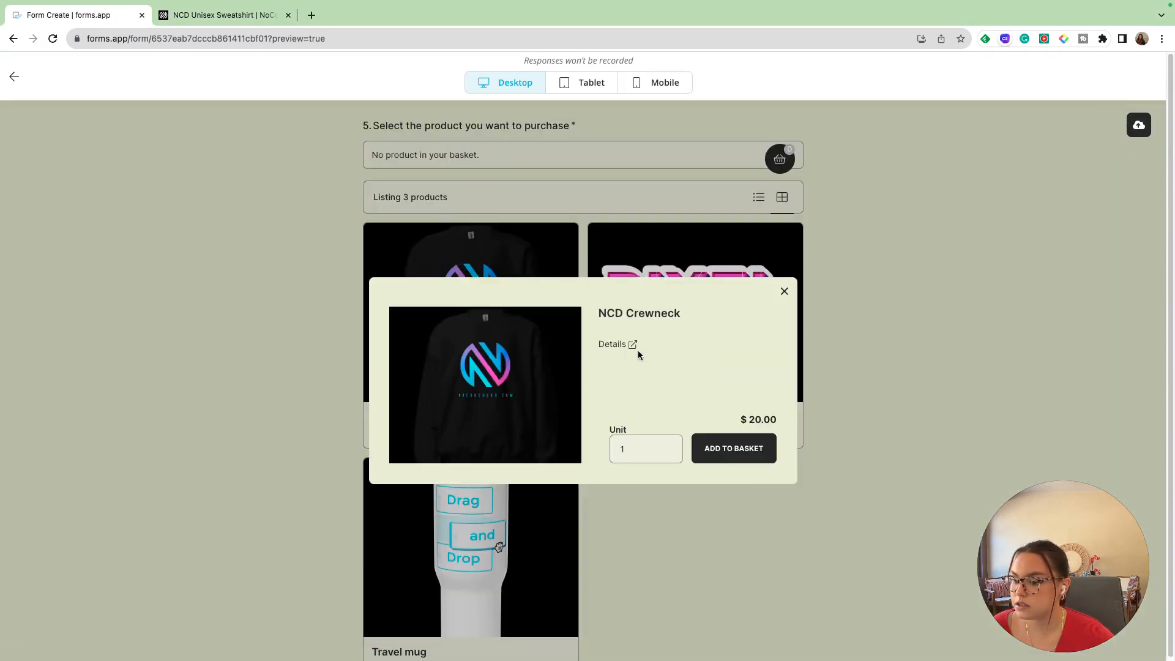
click(629, 344)
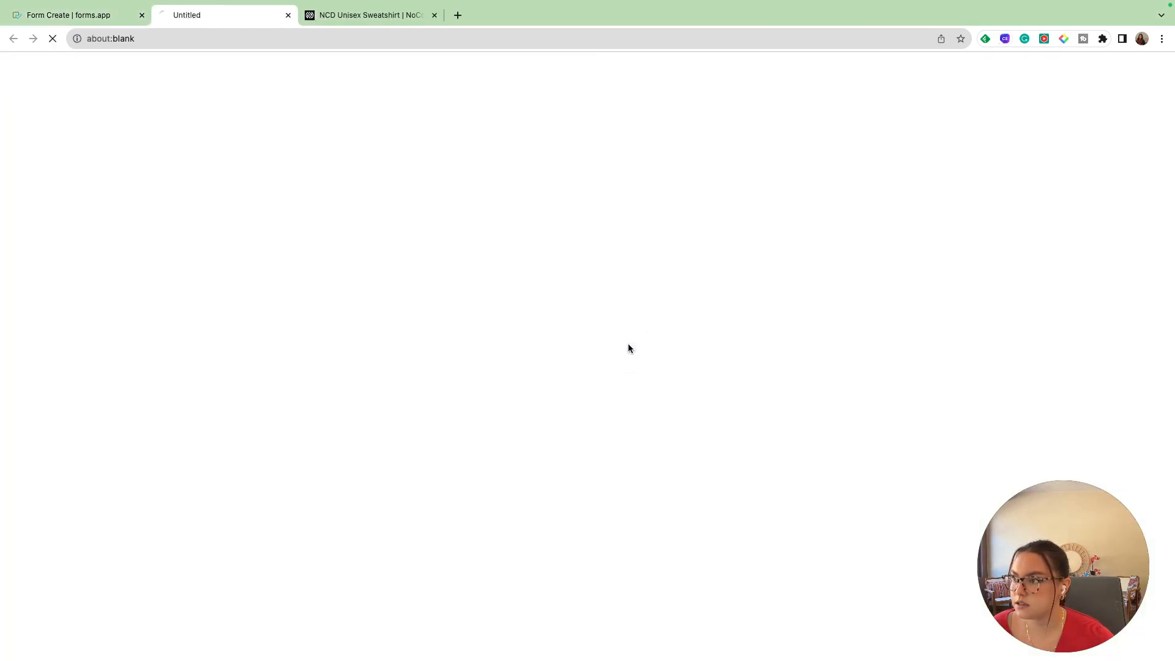
Check the linked sweatshirt page, close it and the product pop-up, and return from the preview to the form builder.
click(435, 17)
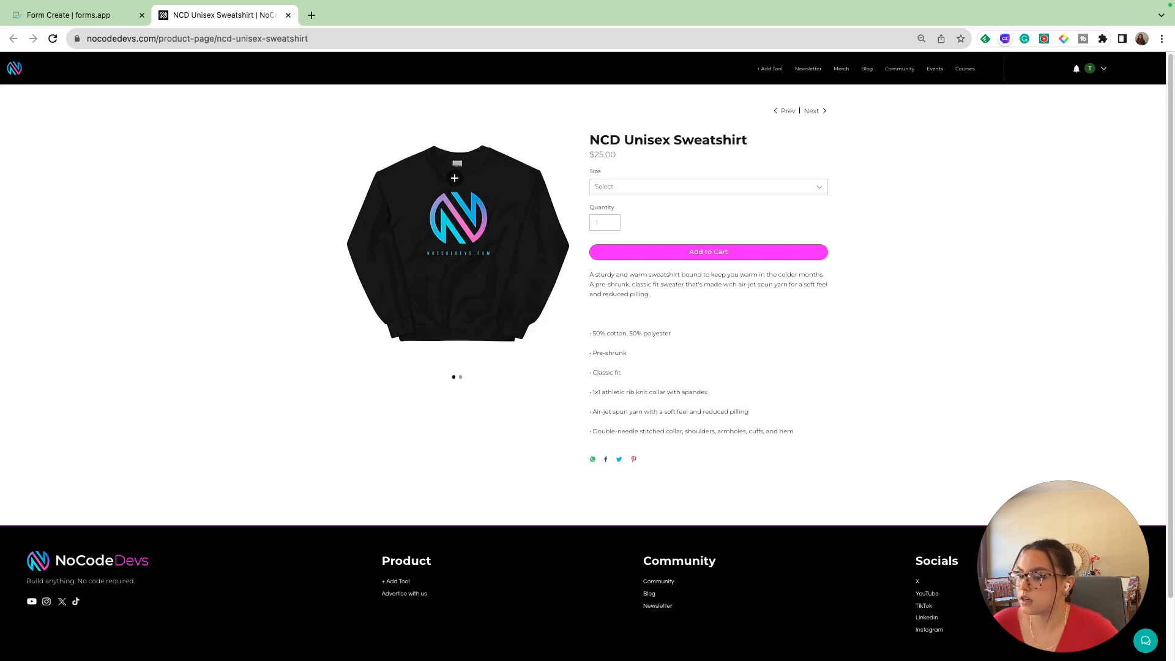
click(461, 377)
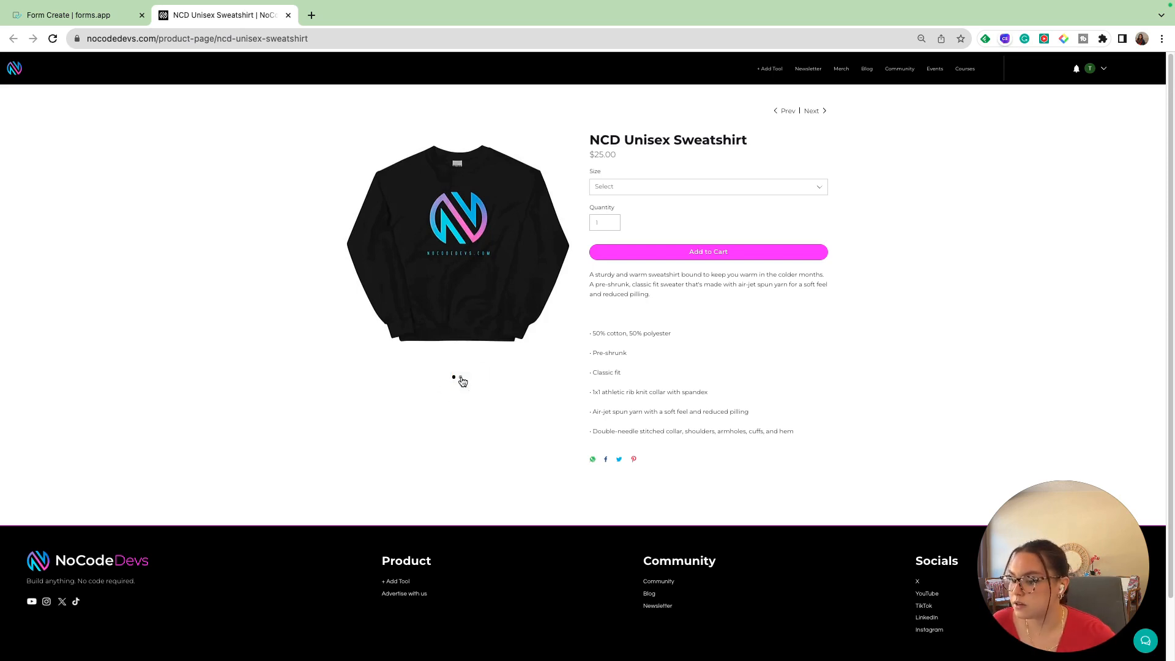
click(289, 15)
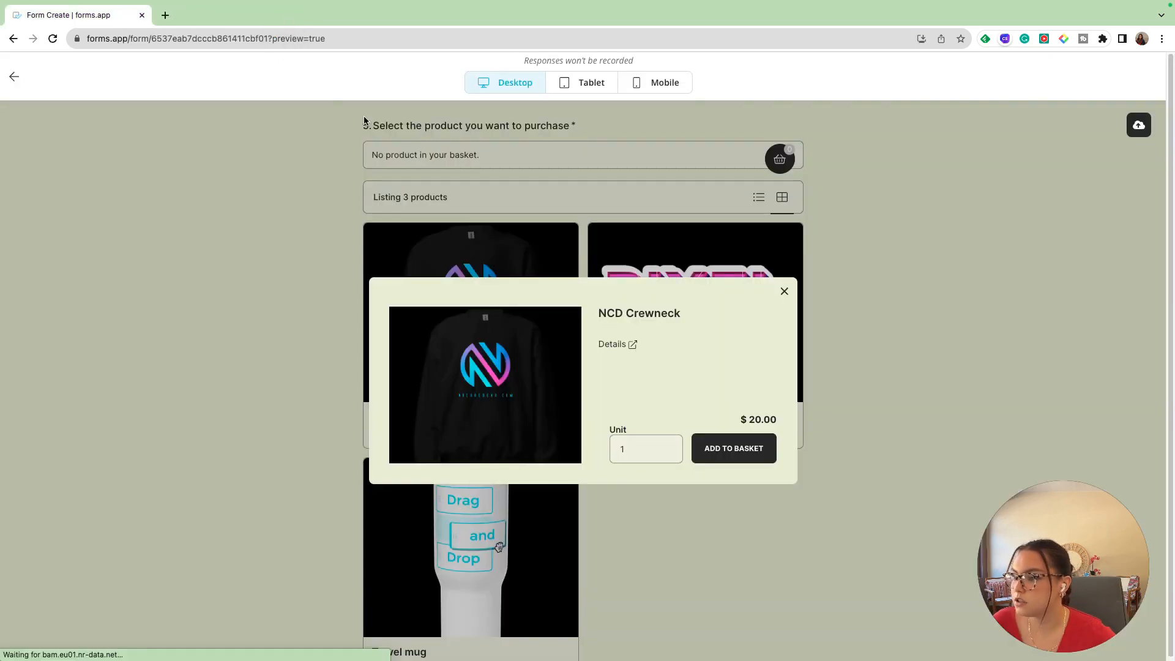
click(783, 292)
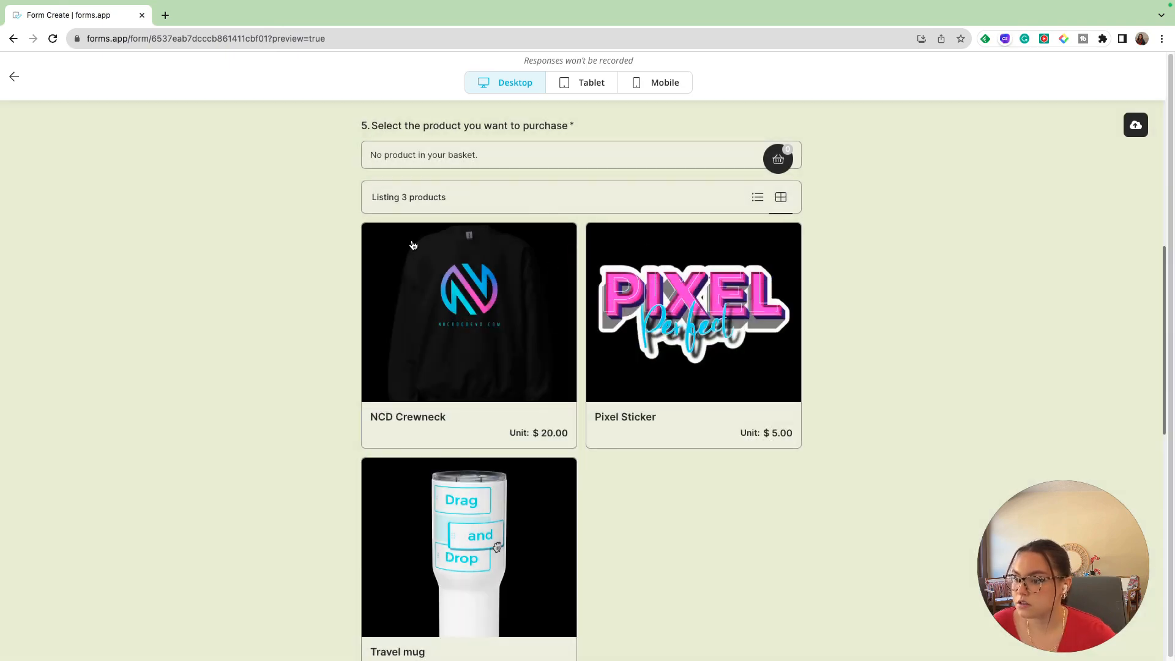
click(24, 75)
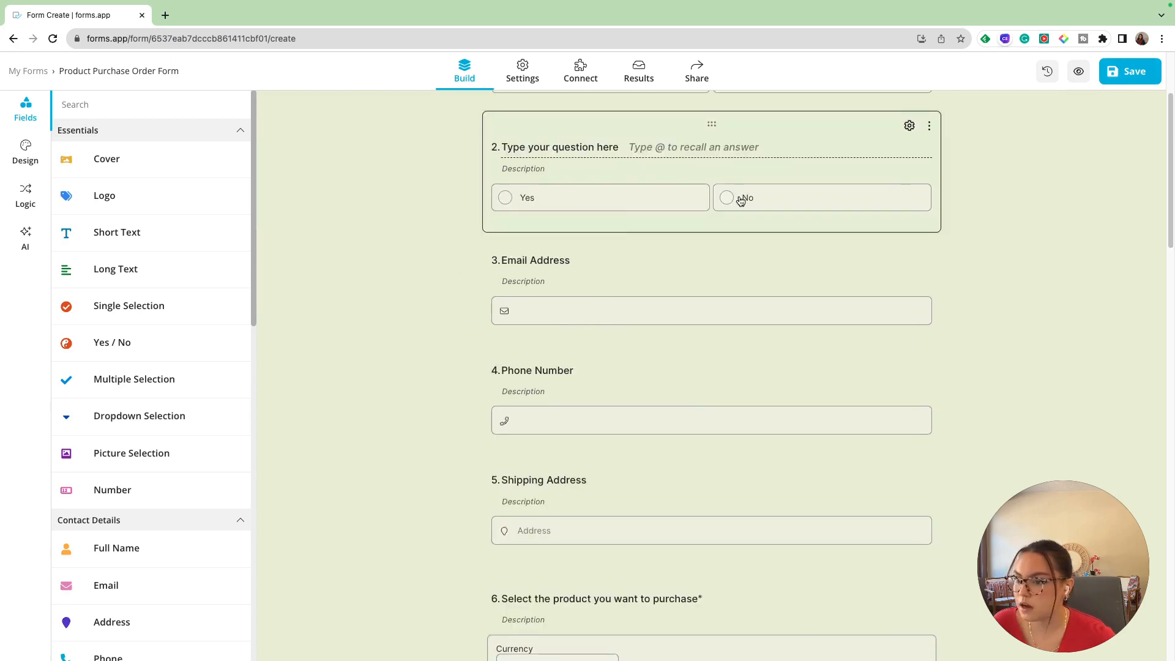
Move the Yes/No question between Phone Number and Shipping Address and title it "Do you require installation services for the product?".
scroll(741, 205, up, 3)
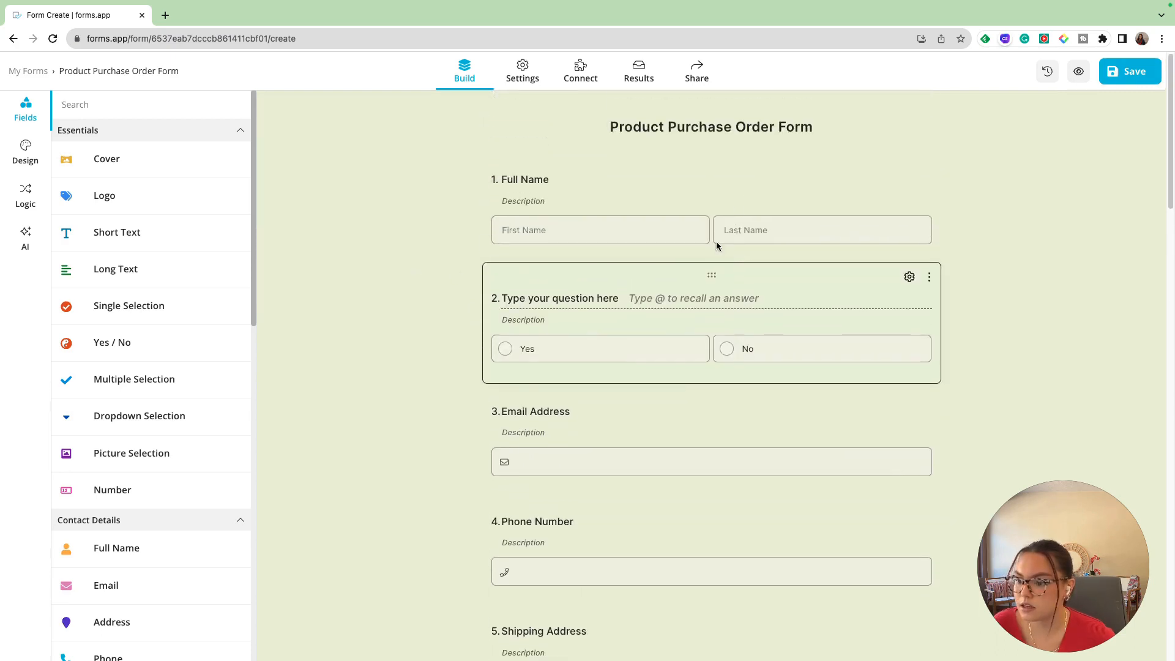
drag(708, 270, 703, 398)
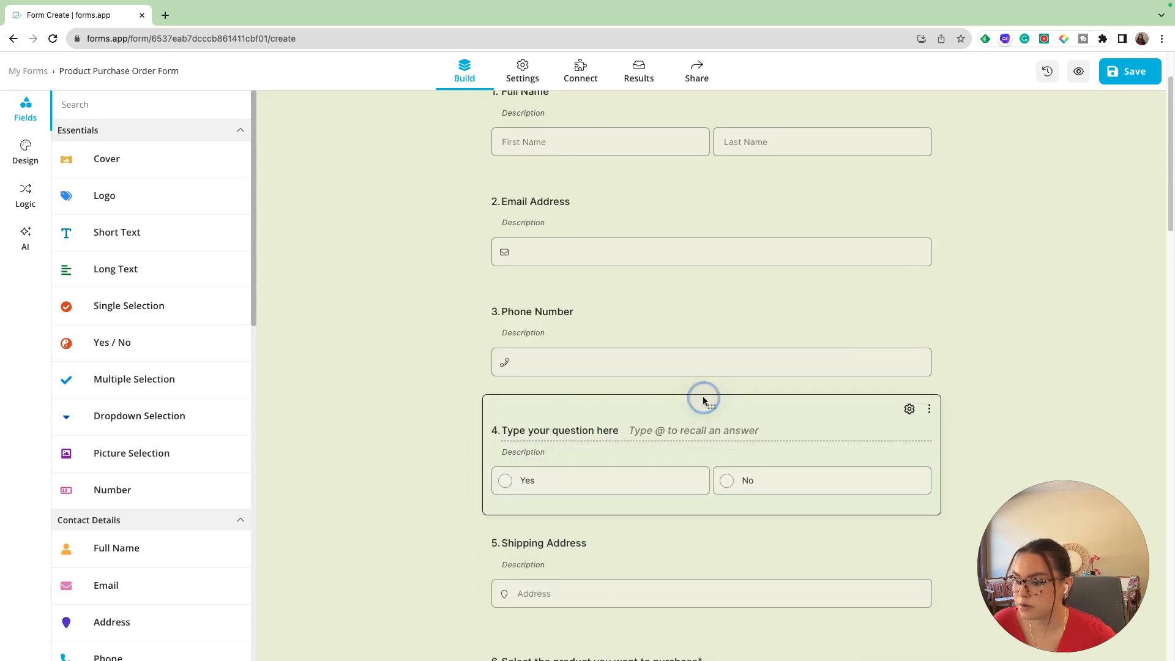
triple_click(559, 428)
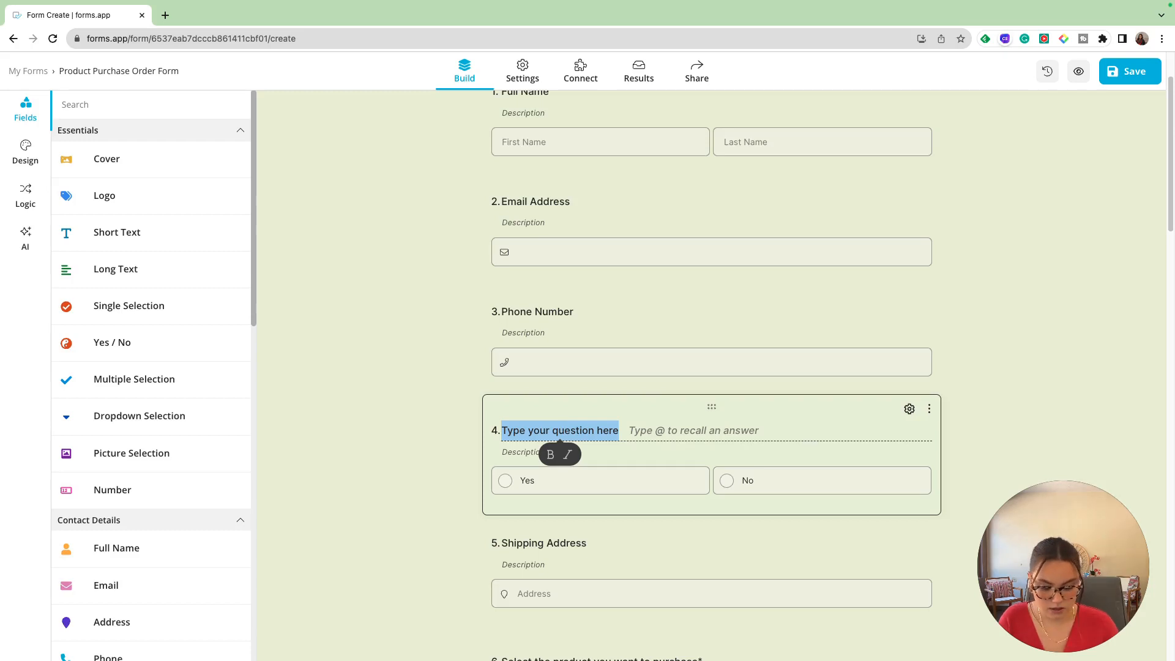
text(Do you require)
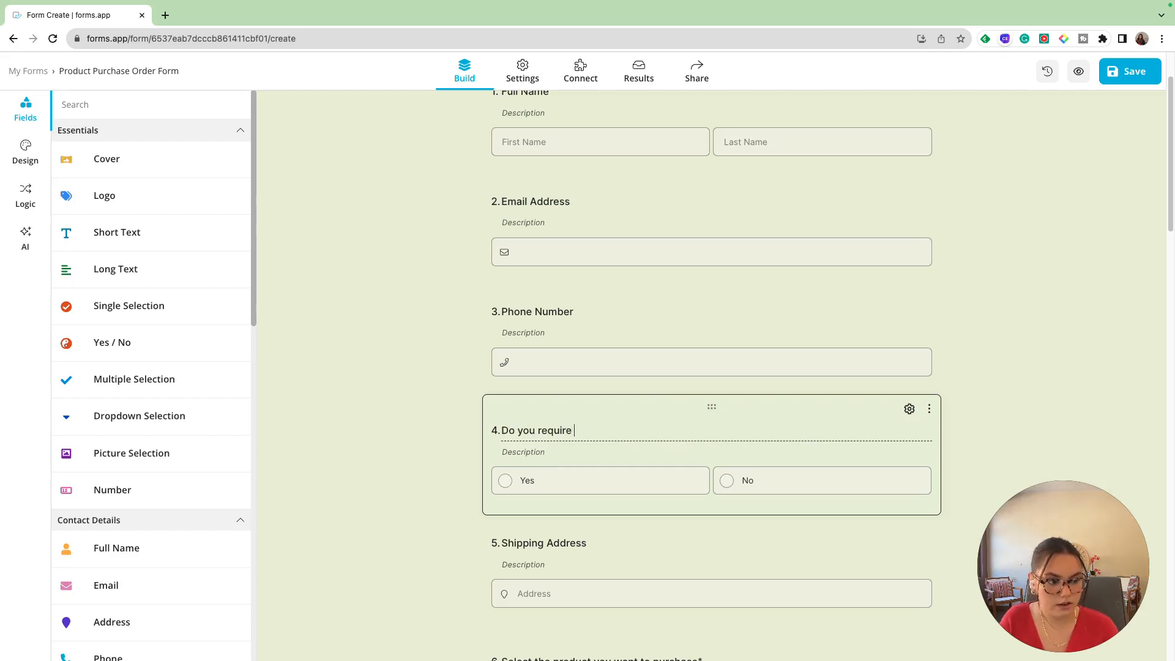
text( installation servic)
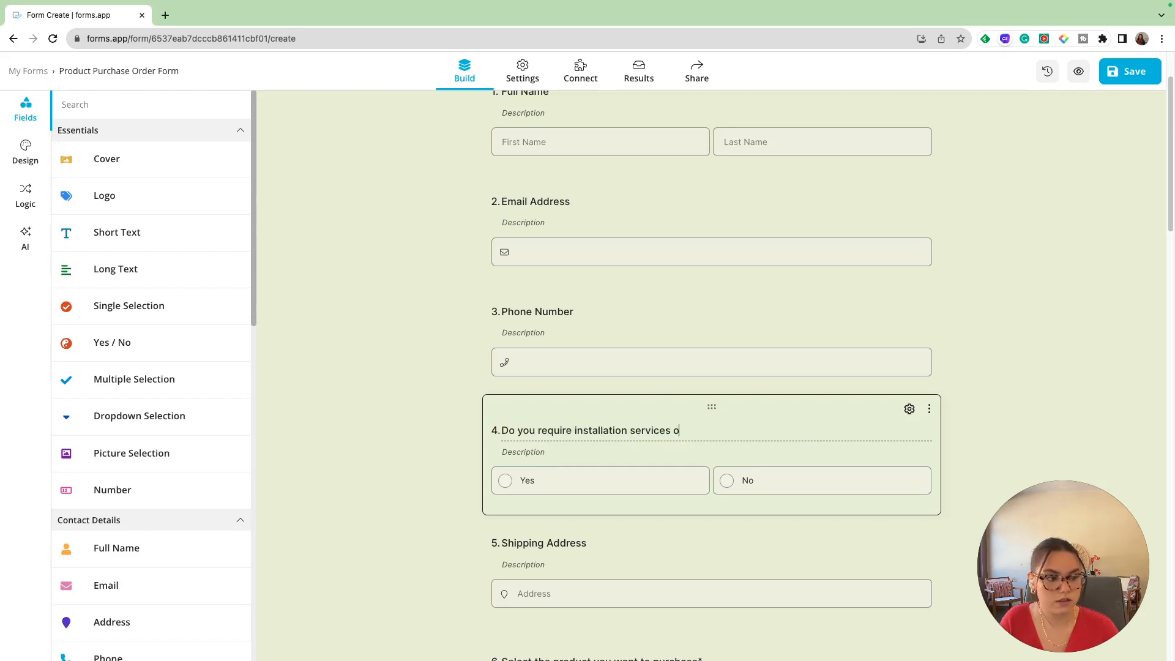
text(es for the )
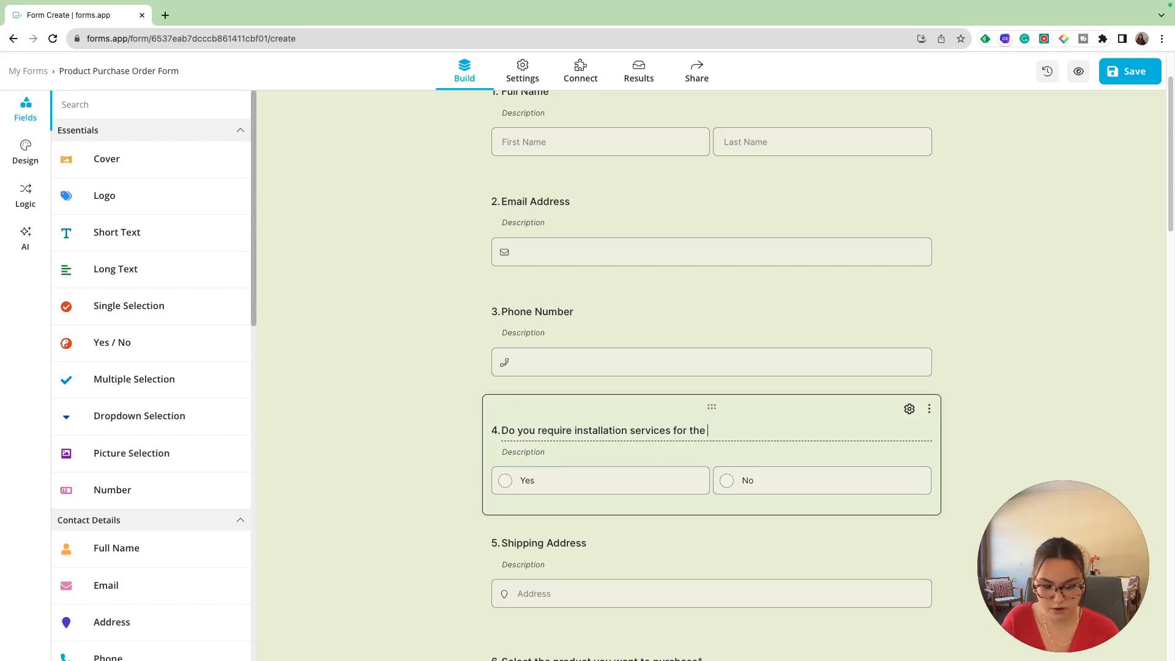
text(product?)
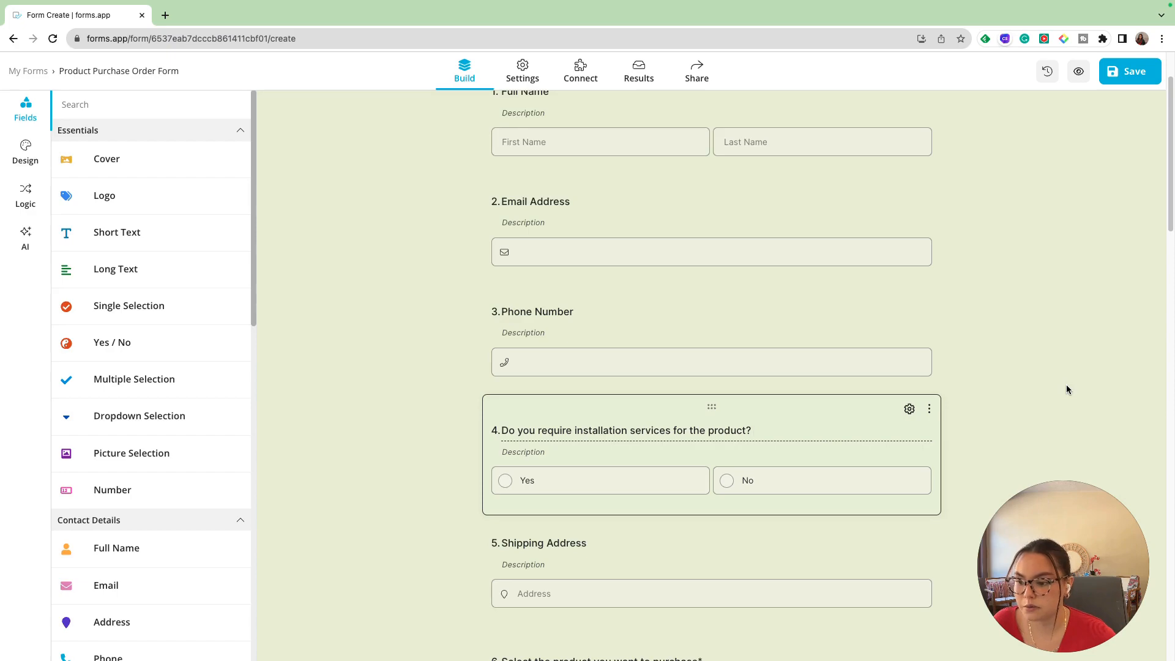
Add a Short Text question between the installation services question and Shipping Address.
scroll(1066, 384, down, 4)
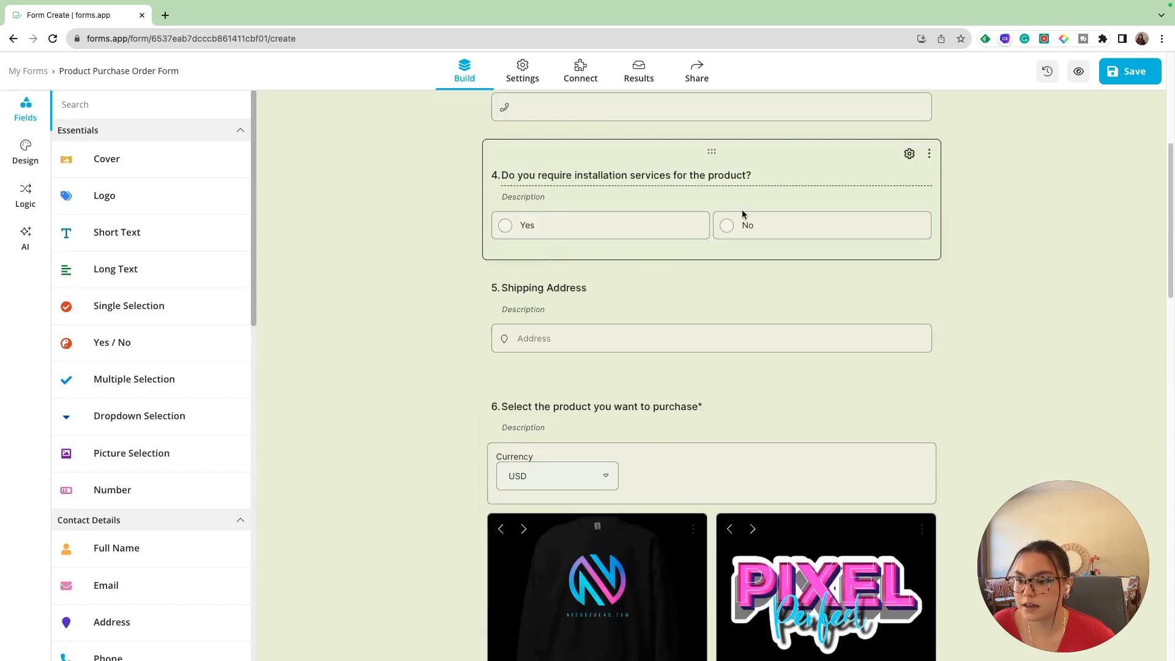
scroll(902, 339, down, 14)
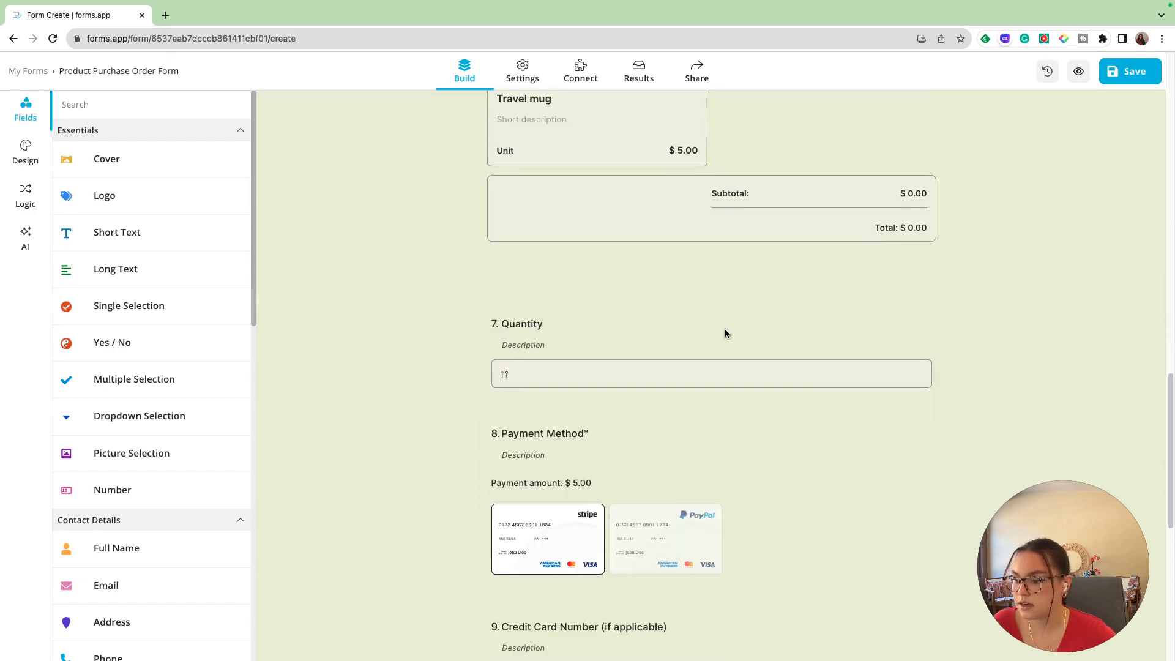
scroll(719, 325, down, 1)
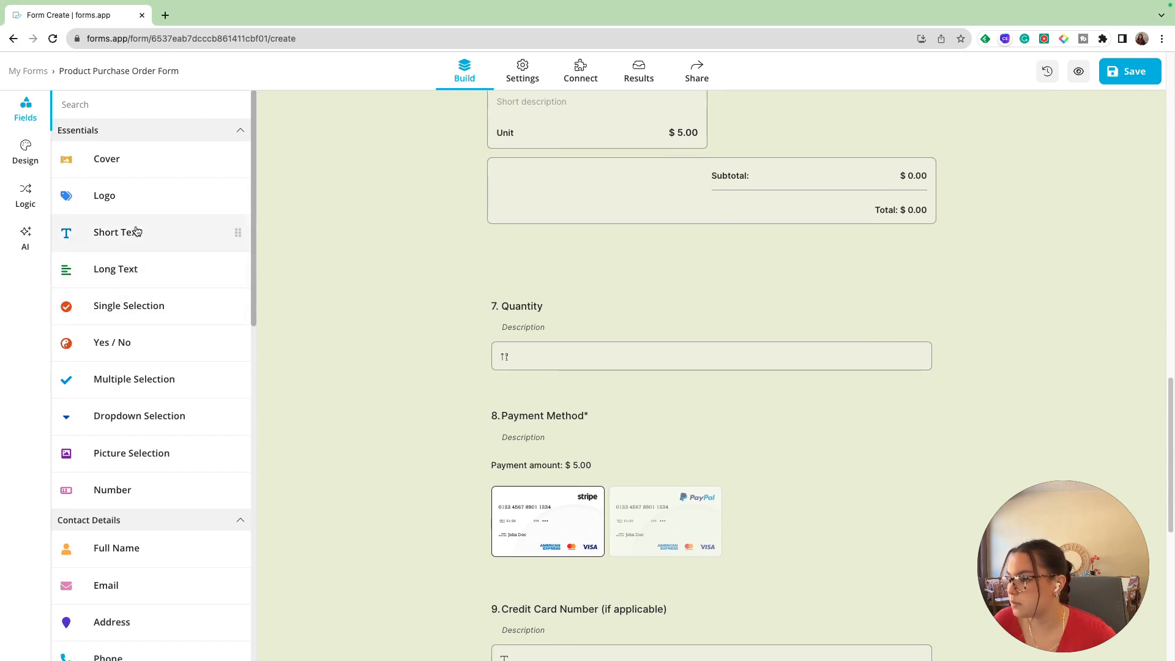
drag(136, 230, 710, 432)
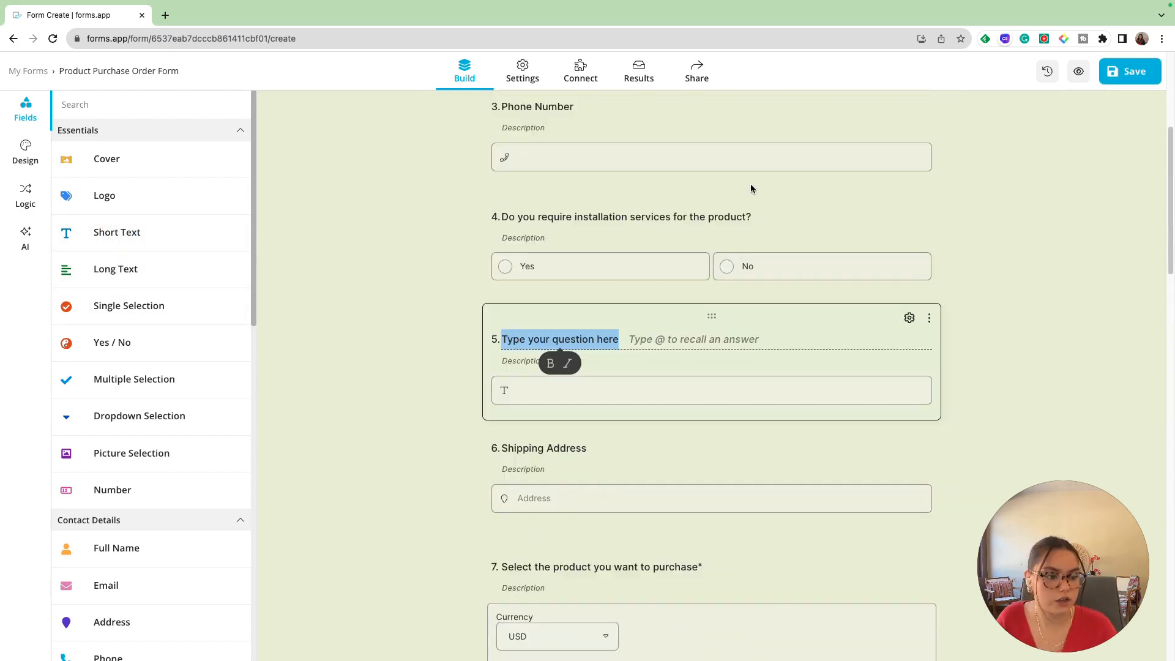
Title the new Short Text question "What is your preferred timeline for the installation services", correcting the misspelled words.
text(What is)
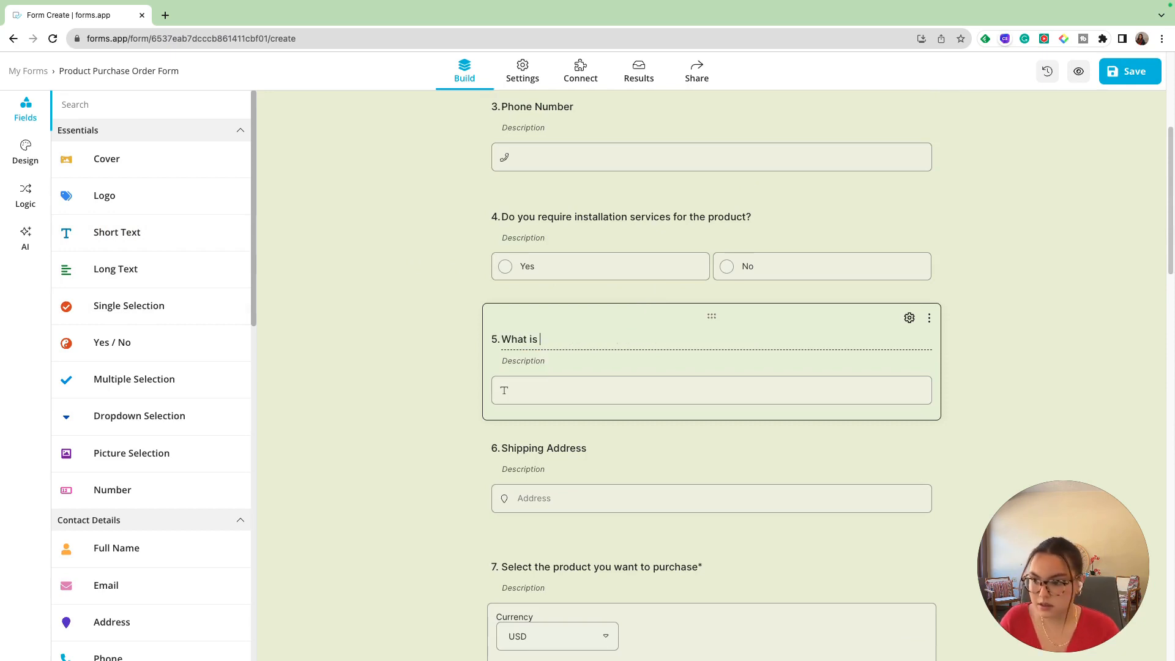
text( your preferedd timeline for the s)
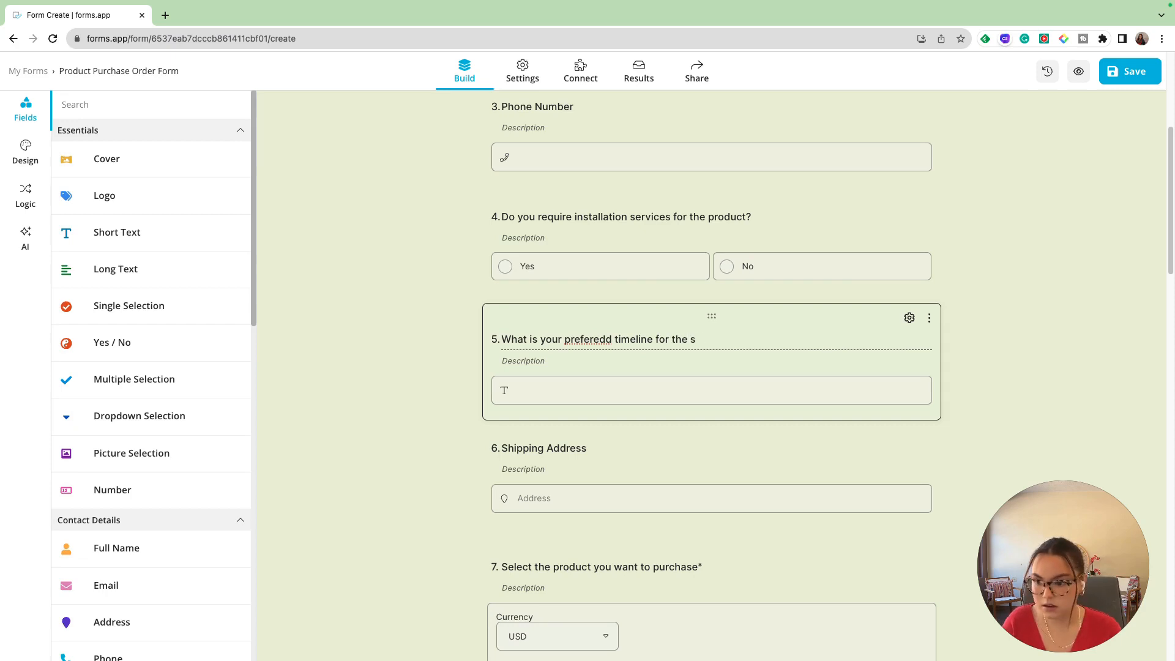
text(on services)
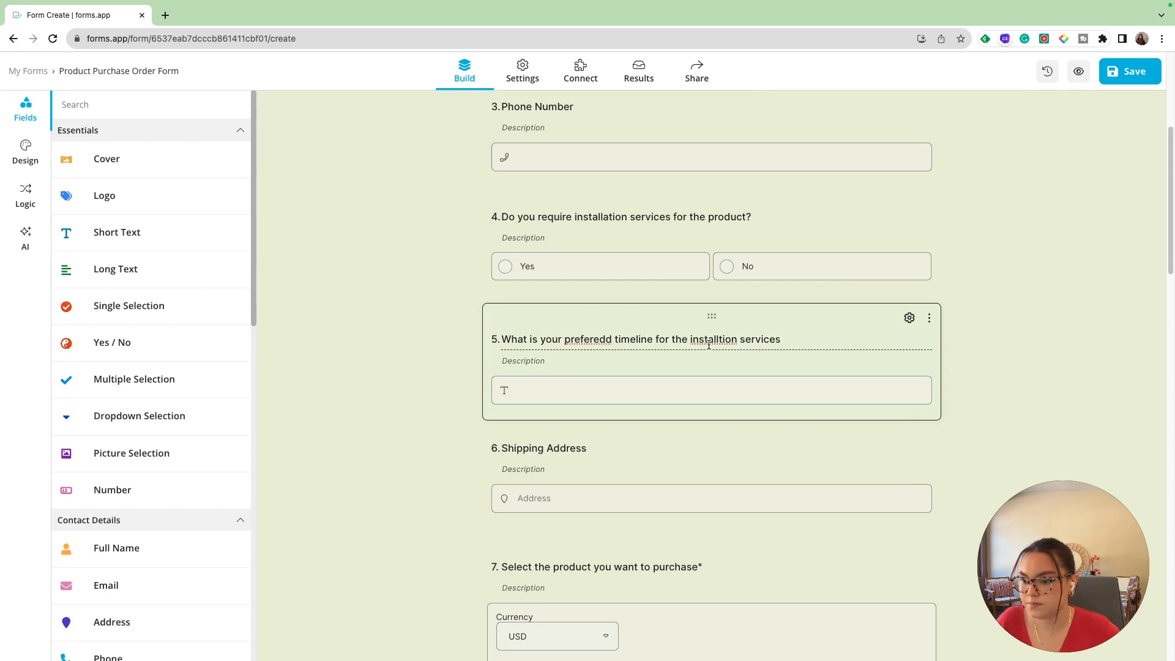
right_click(709, 345)
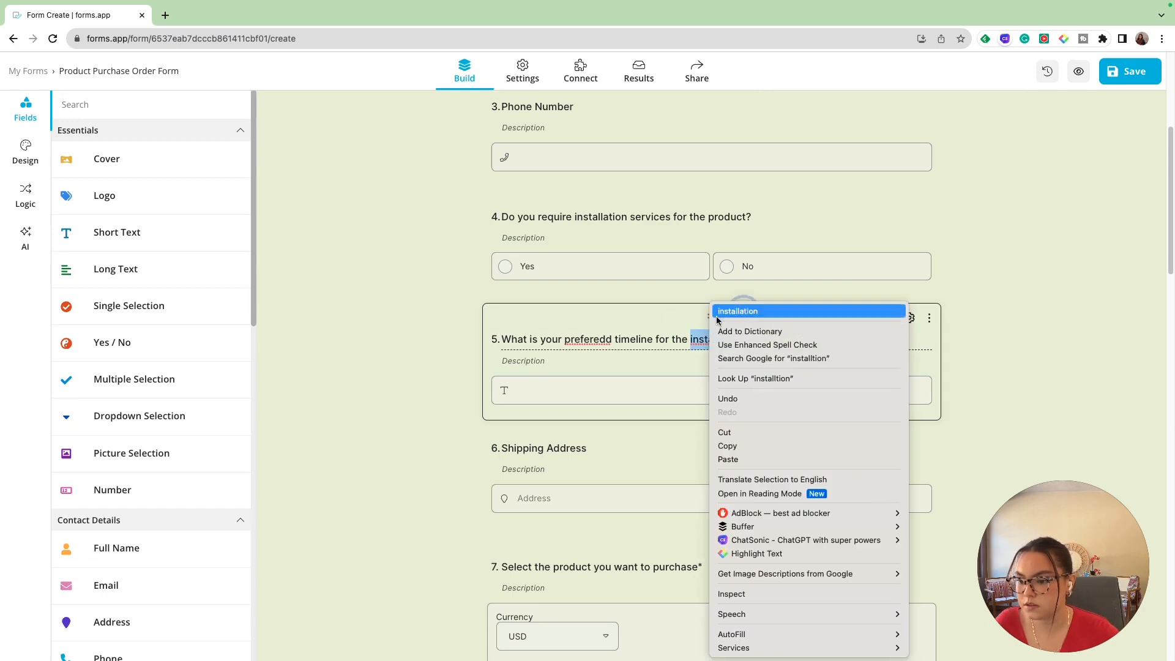
click(719, 311)
right_click(600, 339)
click(632, 312)
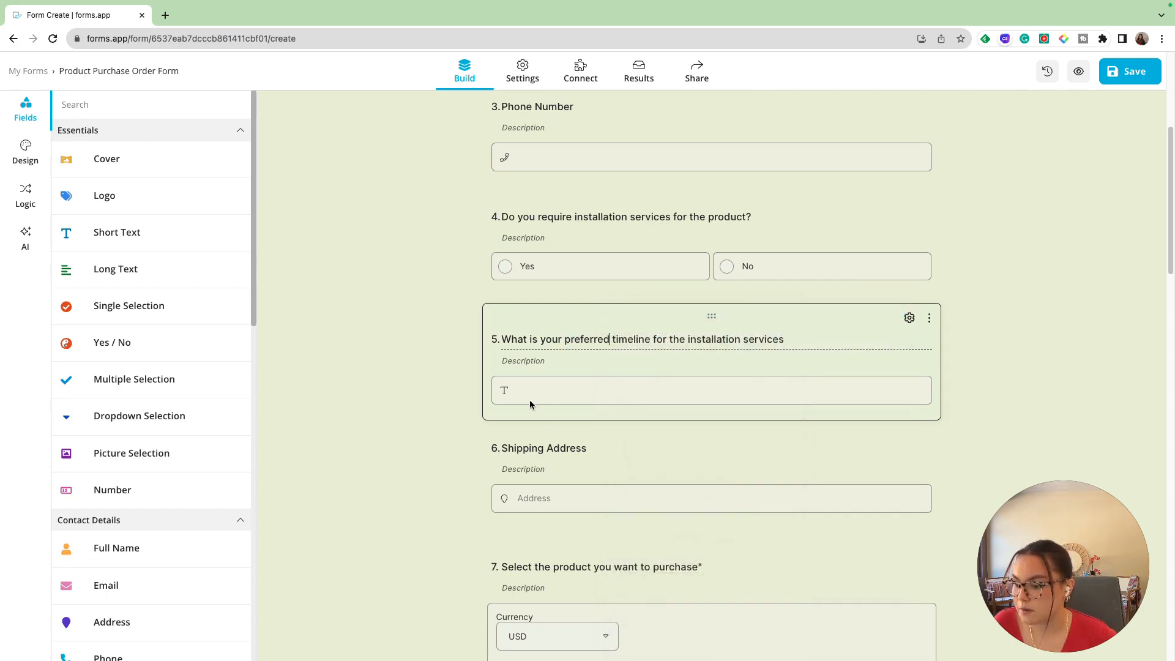
Add a Long Text question before Shipping Address titled "Do you have any specific installation requirements or considerations we should be aware of?".
scroll(592, 329, down, 1)
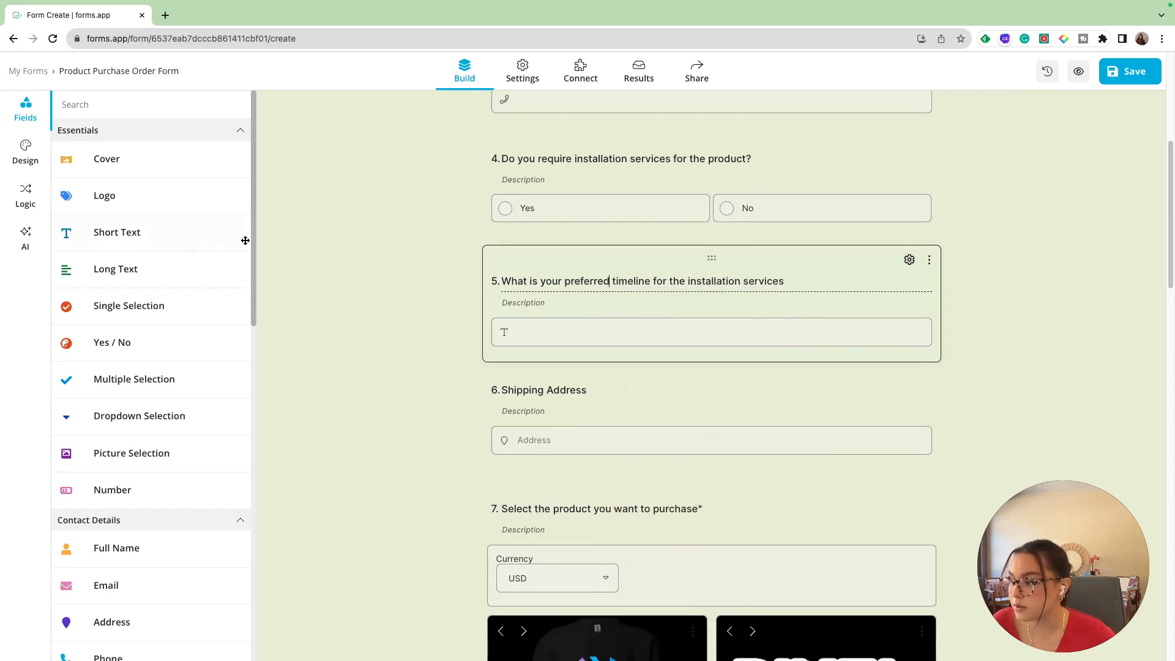
drag(116, 270, 632, 415)
triple_click(559, 391)
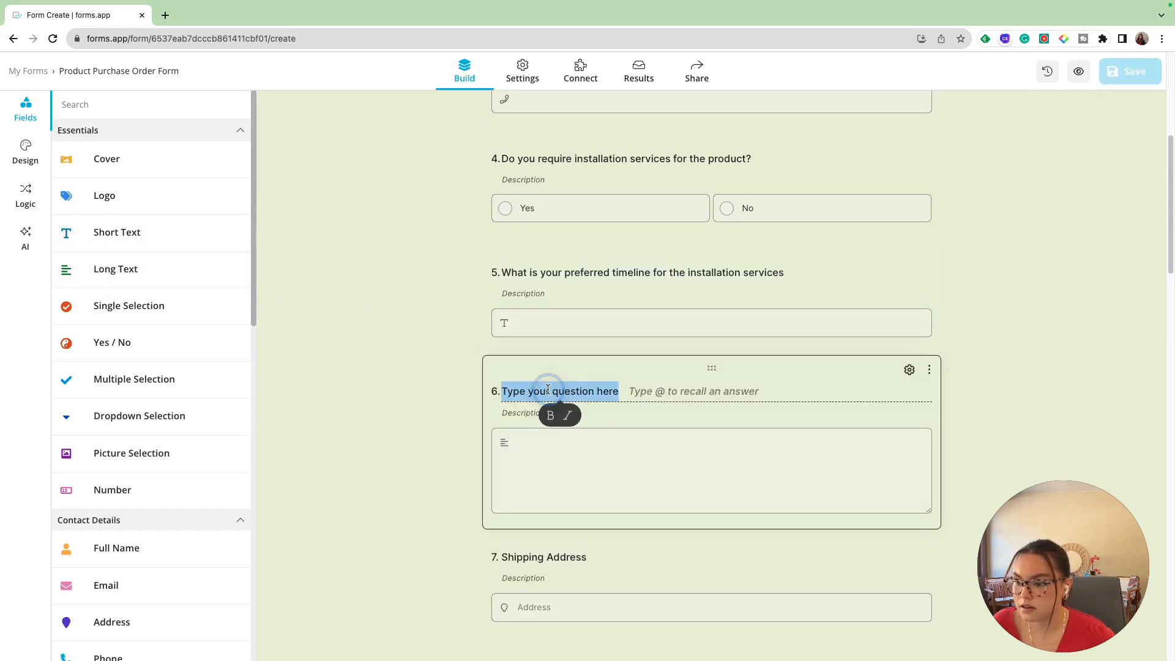
key(super+Tab)
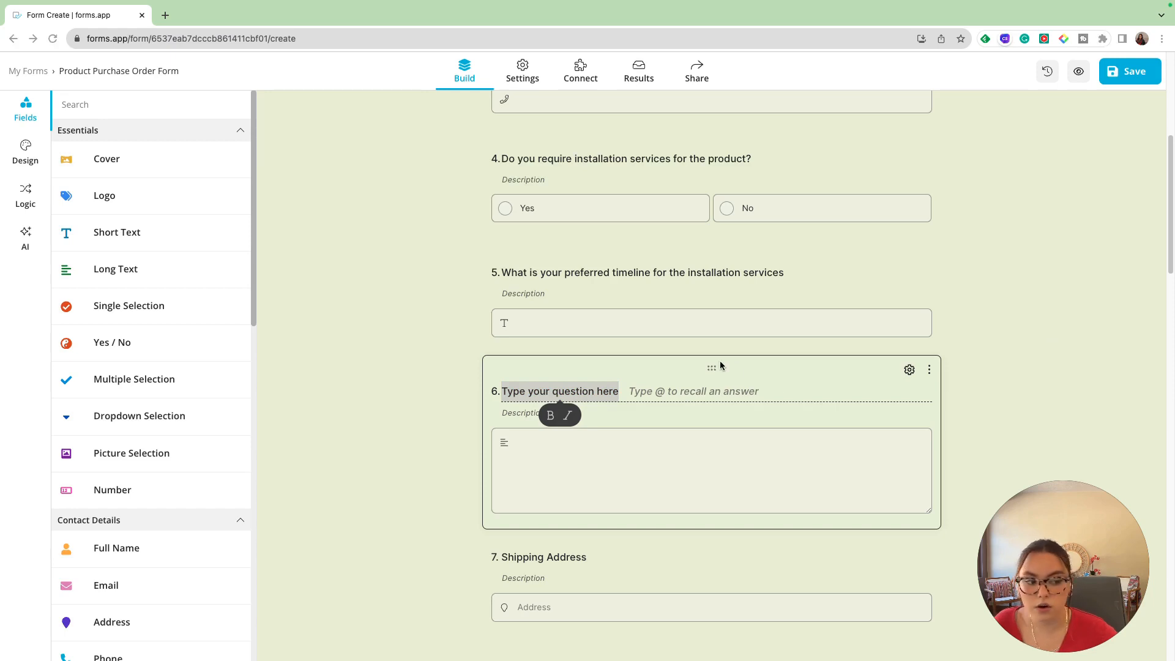
key(super+Tab)
text(Do you have any specific installation requirements or considerations we should be aware of?)
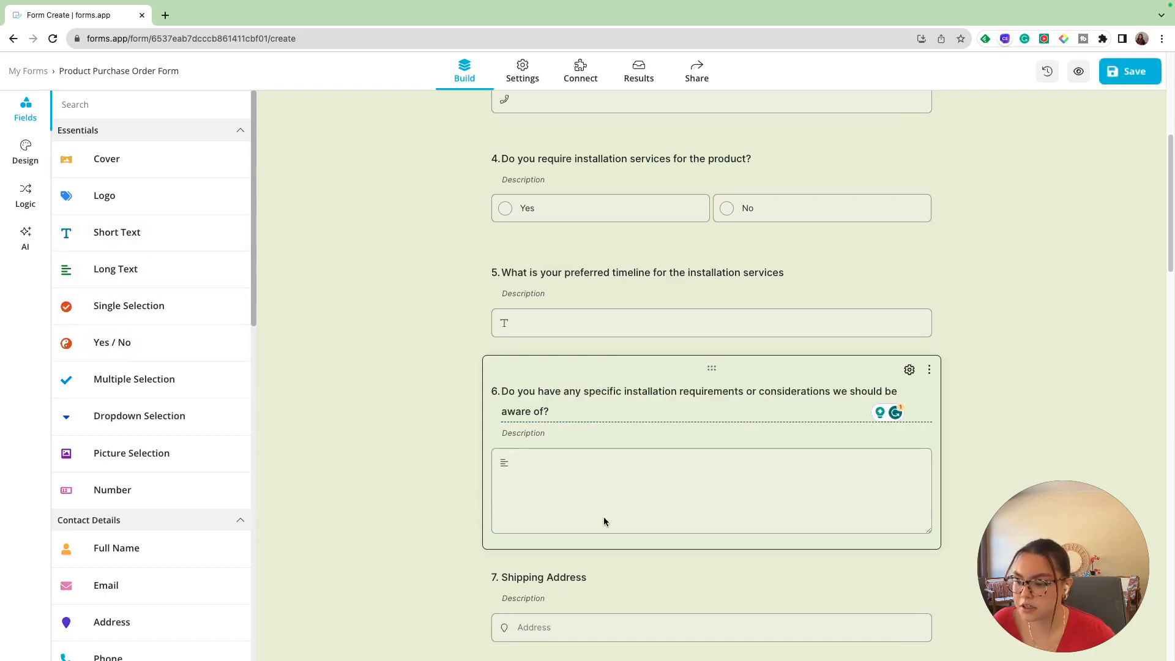
Start a first logic condition that triggers when "Do you require installation services for the product?" has Yes selected.
scroll(600, 489, down, 1)
scroll(598, 481, down, 2)
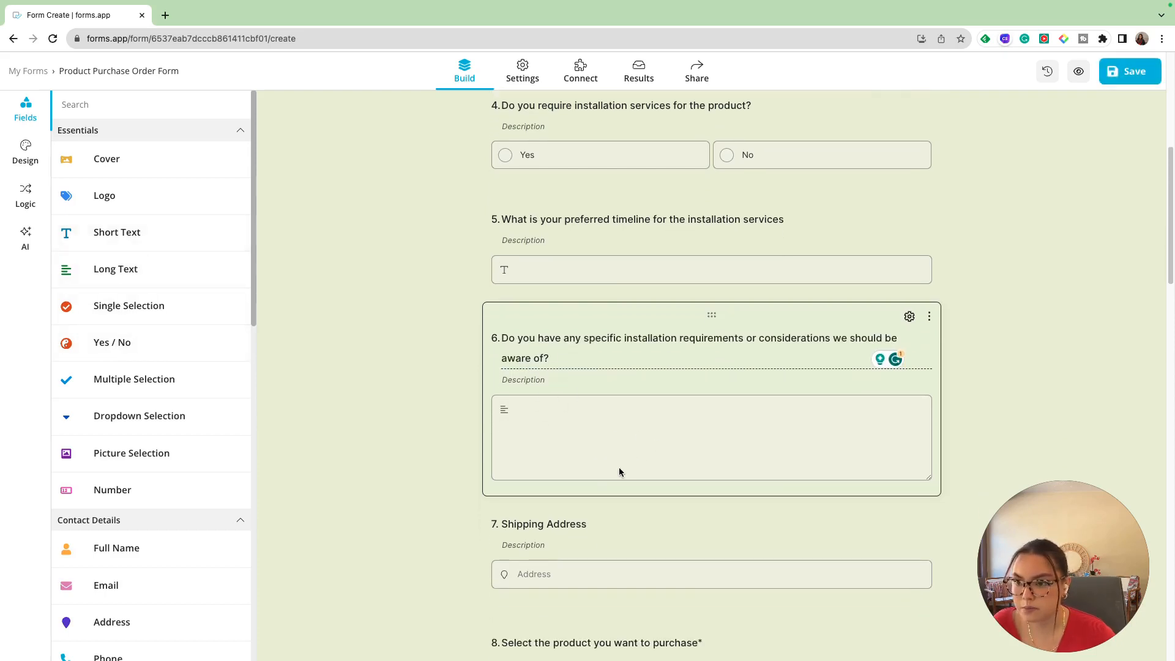
scroll(582, 410, down, 3)
scroll(380, 333, up, 6)
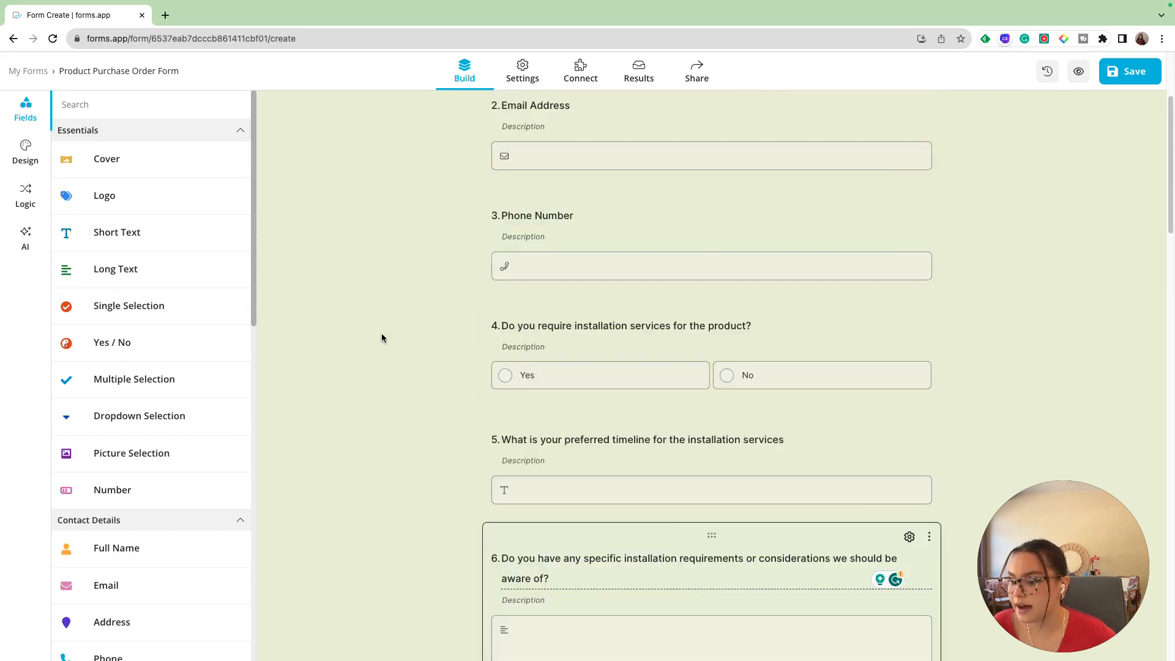
click(25, 195)
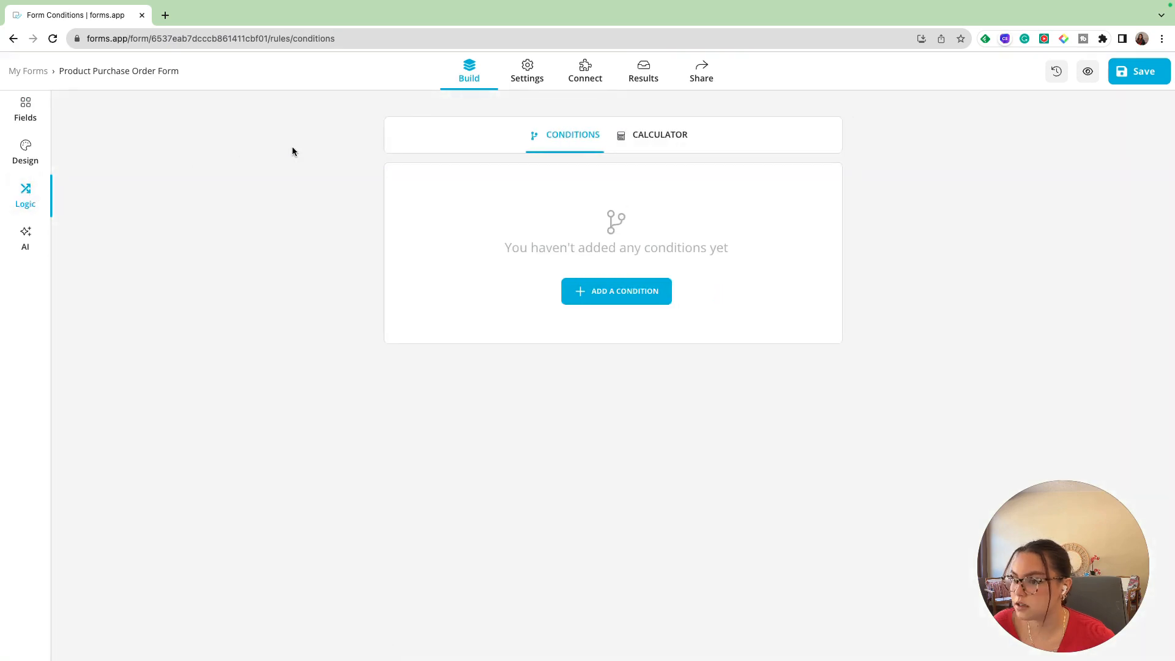
click(608, 298)
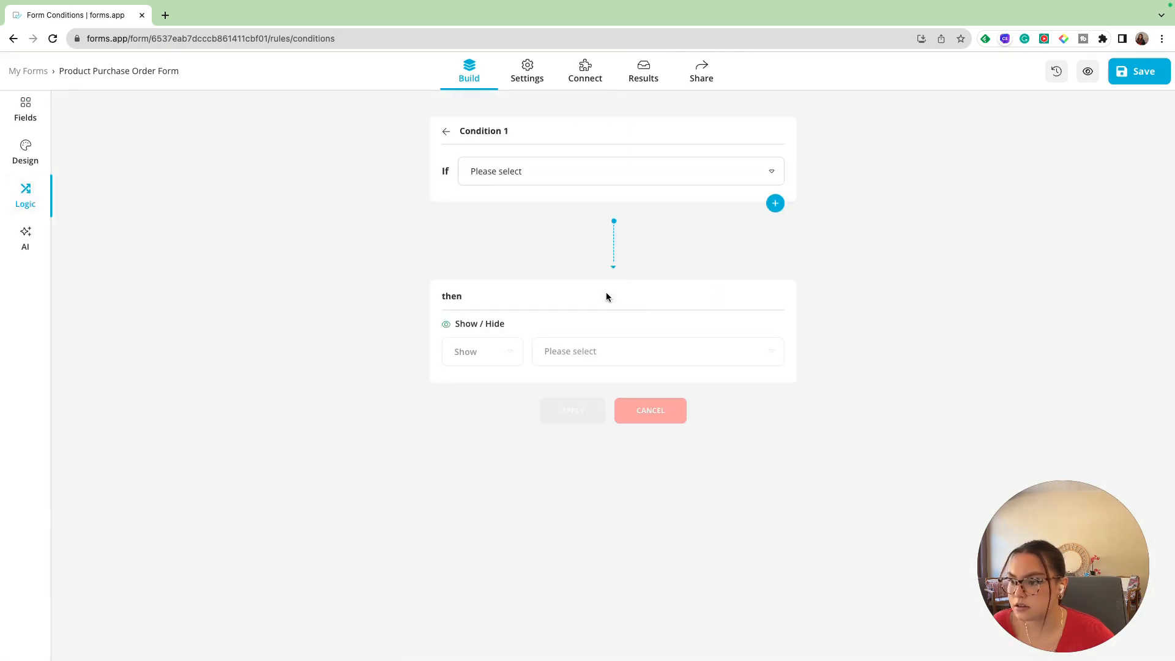
click(493, 177)
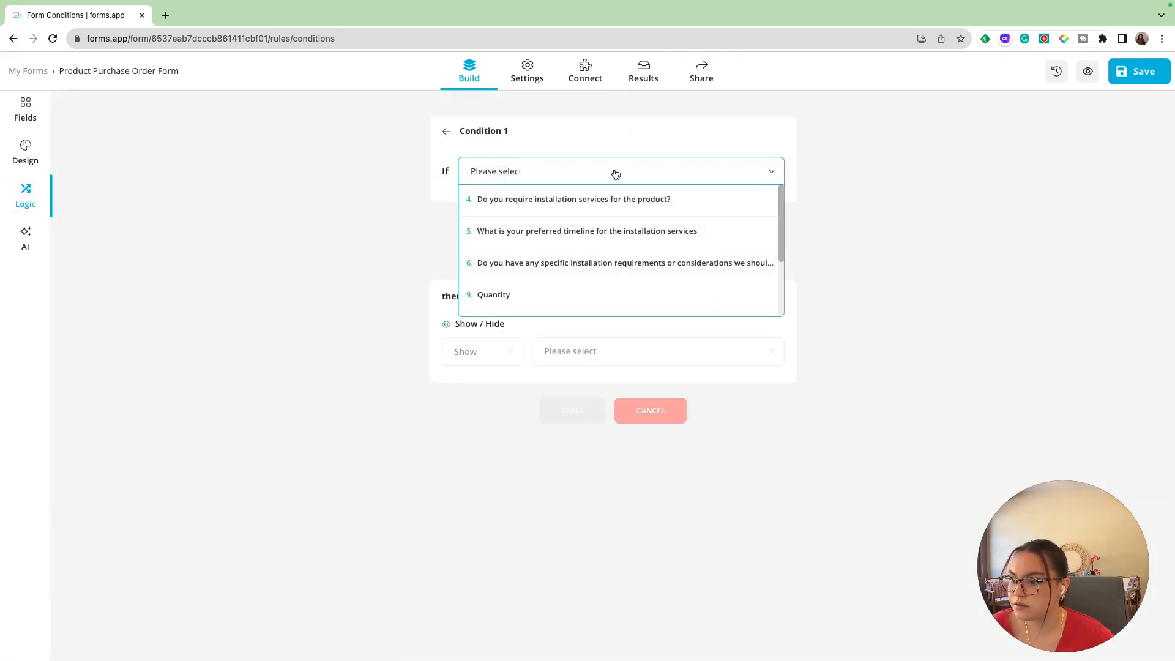
click(660, 206)
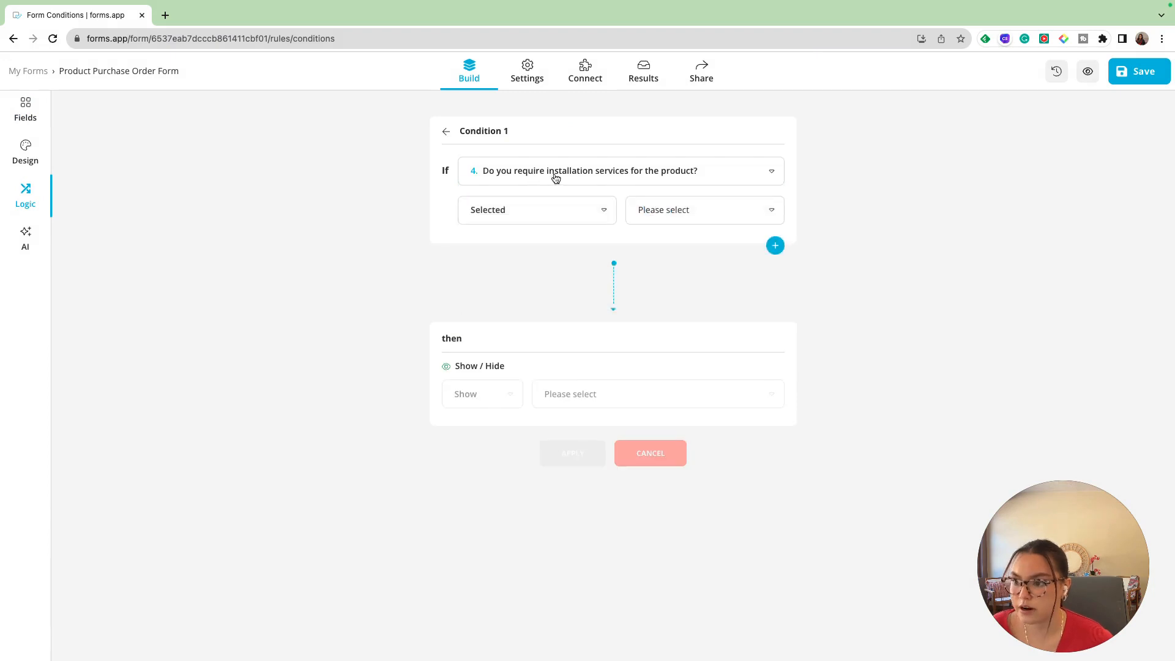
click(669, 215)
click(663, 239)
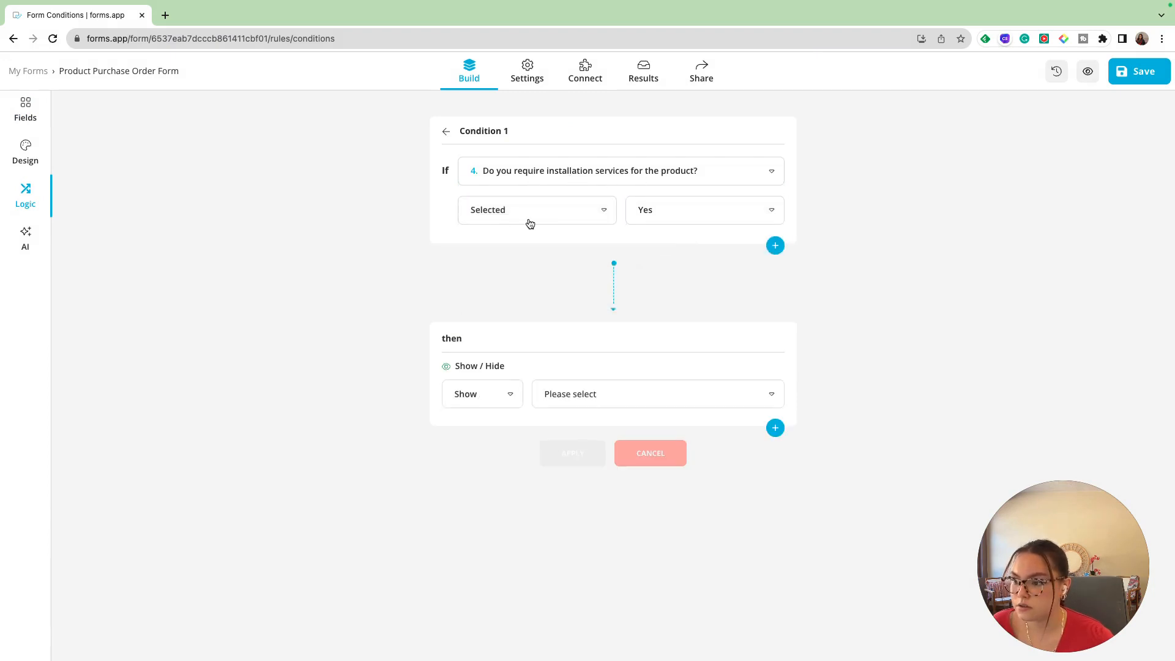
Make the condition show the "What is your preferred timeline for the installation services" question and apply it.
click(481, 396)
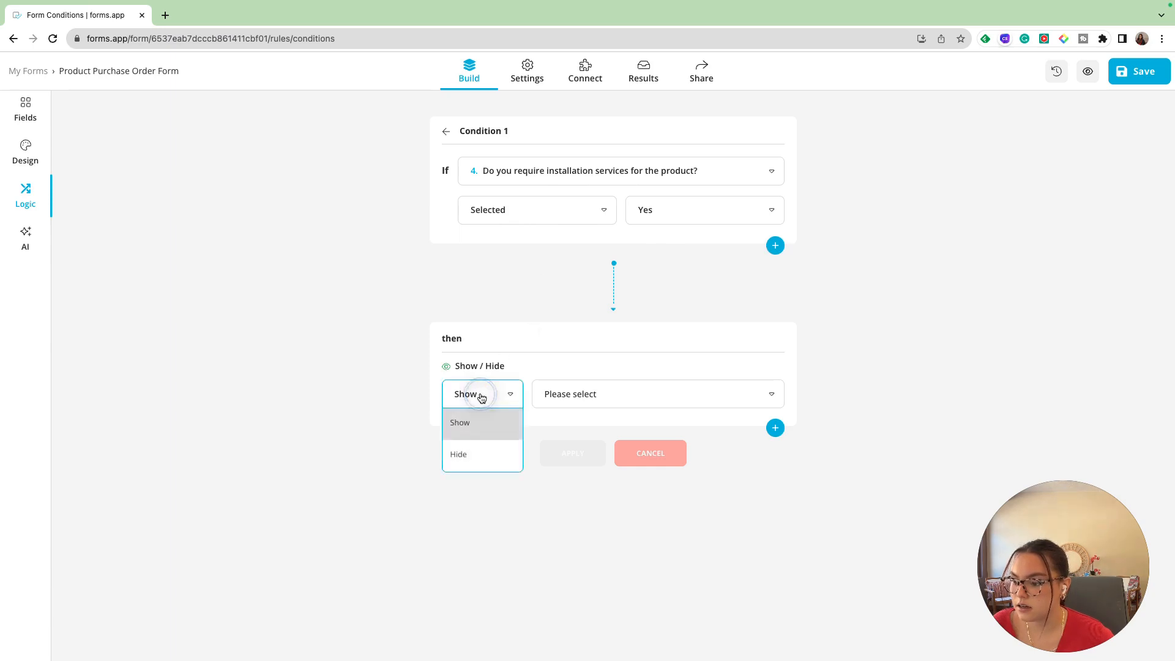
click(487, 427)
click(589, 393)
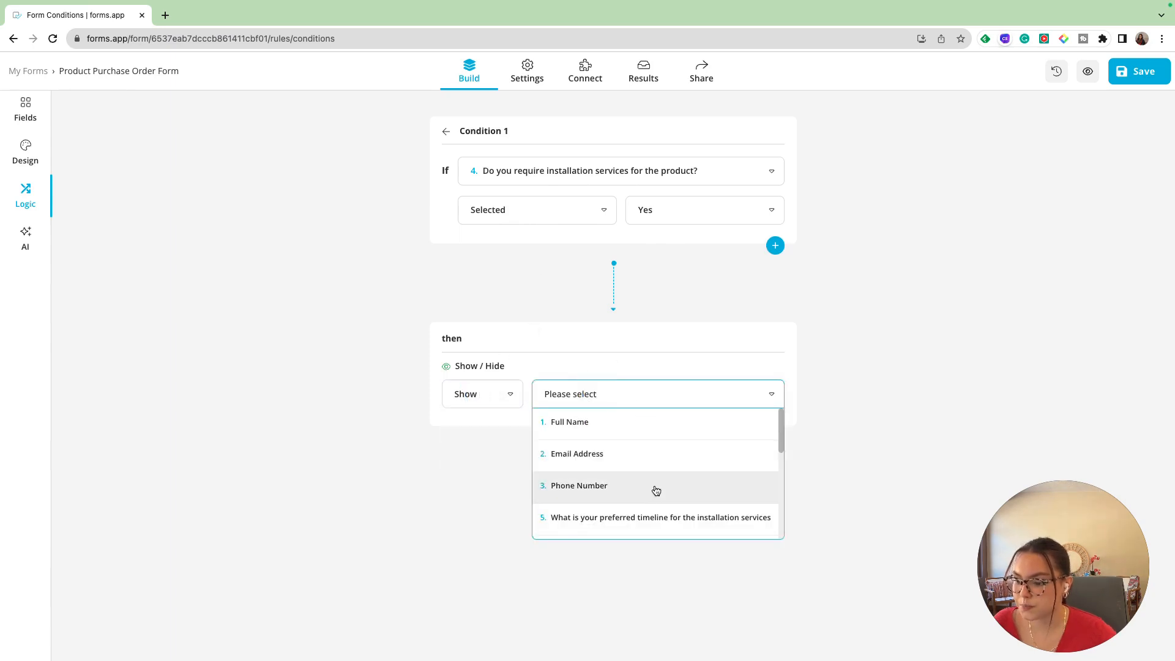
scroll(653, 487, down, 1)
click(689, 468)
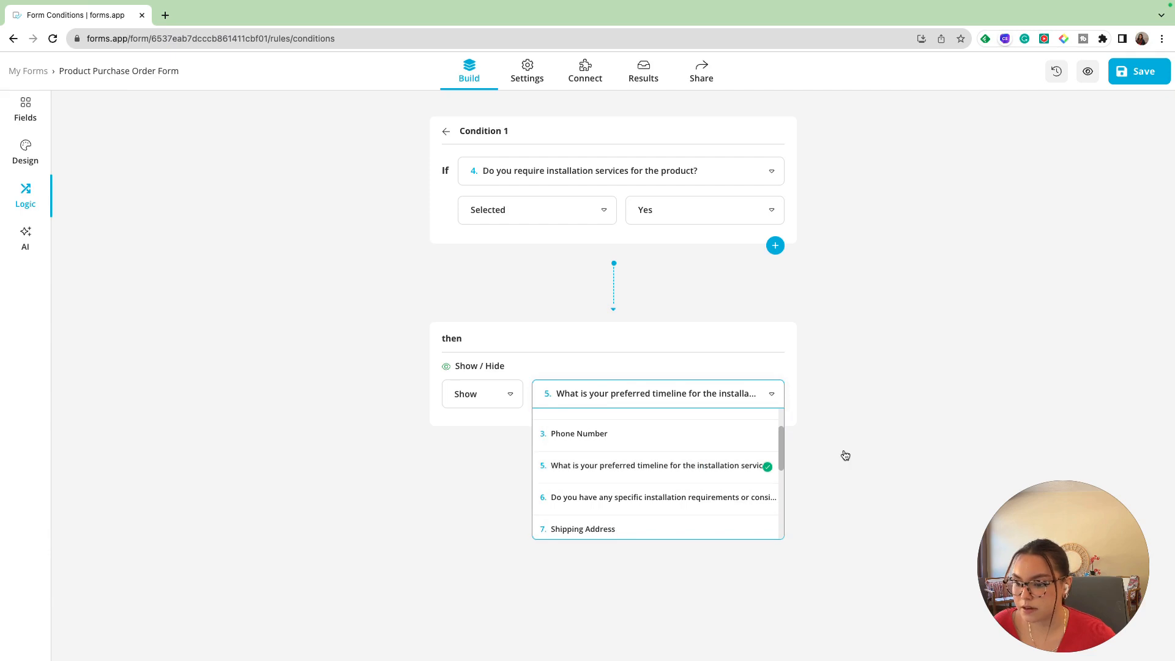
click(869, 454)
click(568, 454)
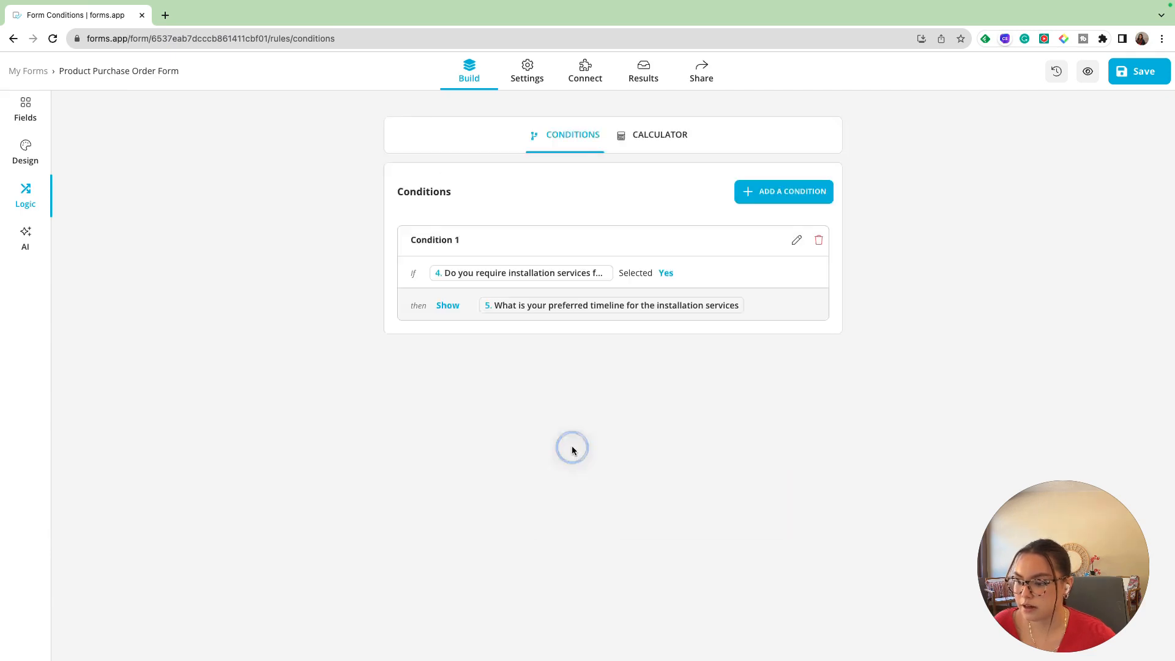
Start a second condition, also triggered when the installation services question has Yes selected.
click(791, 204)
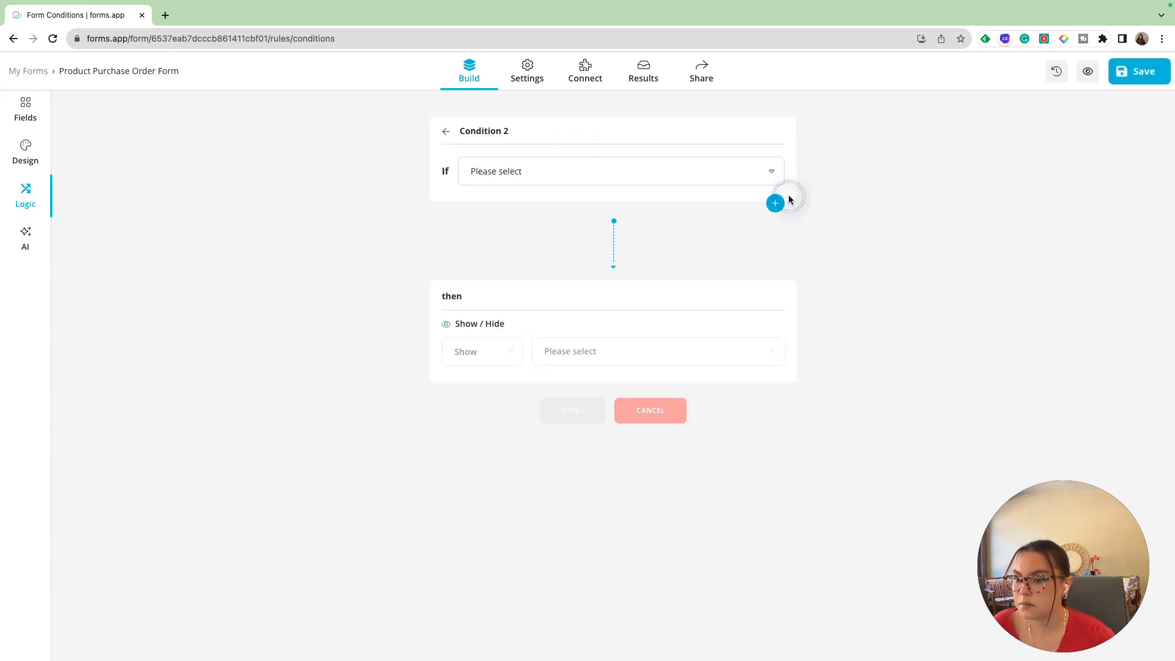
click(517, 175)
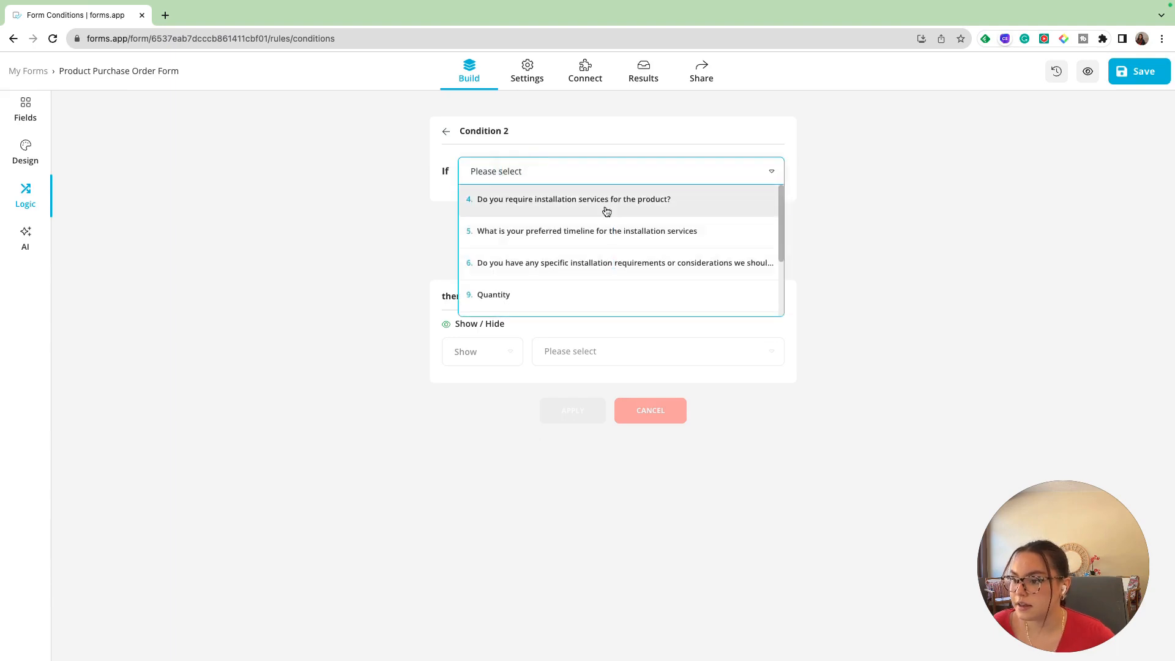
click(630, 199)
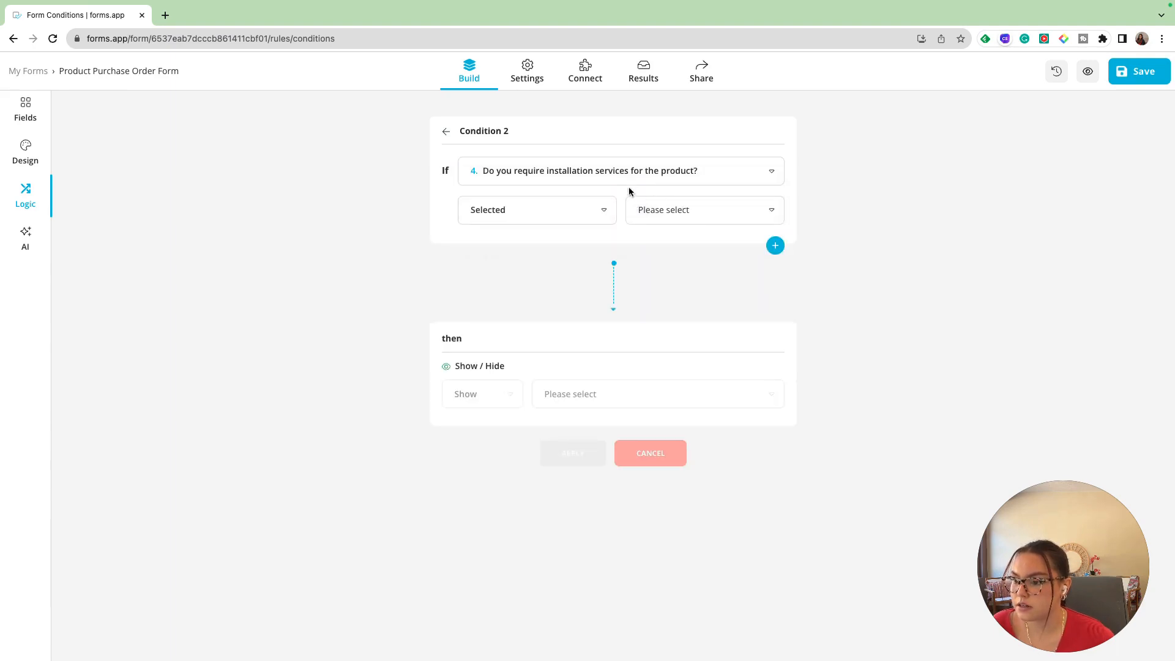
click(707, 209)
click(644, 239)
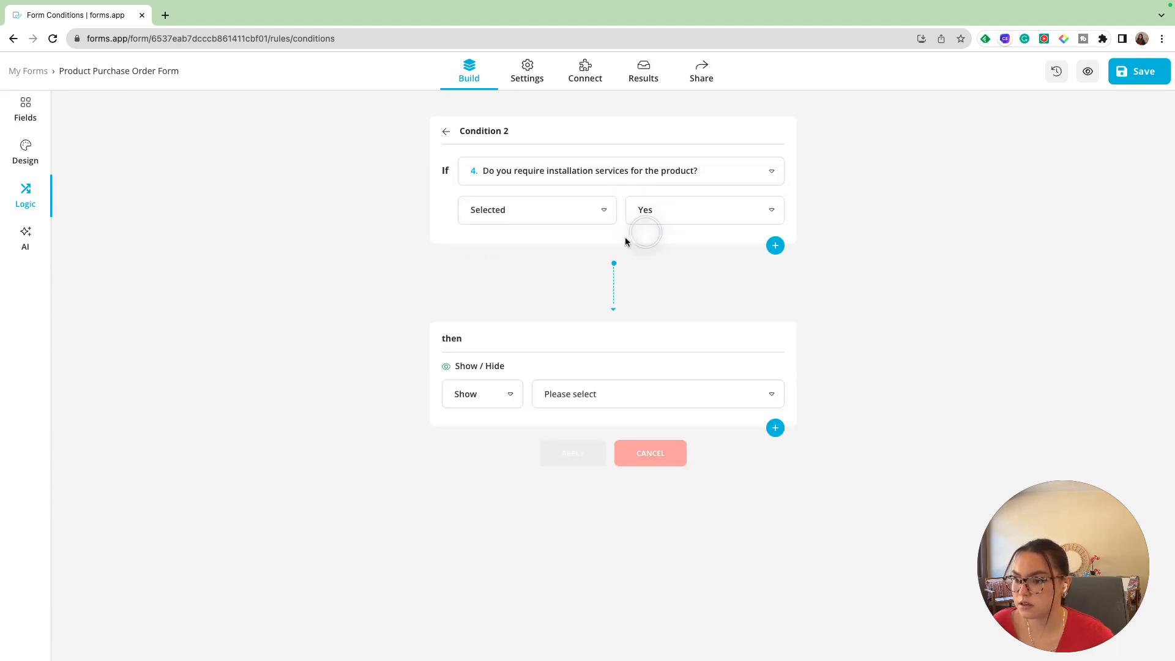
Make the second condition show the question about specific installation requirements or considerations.
click(486, 402)
click(483, 420)
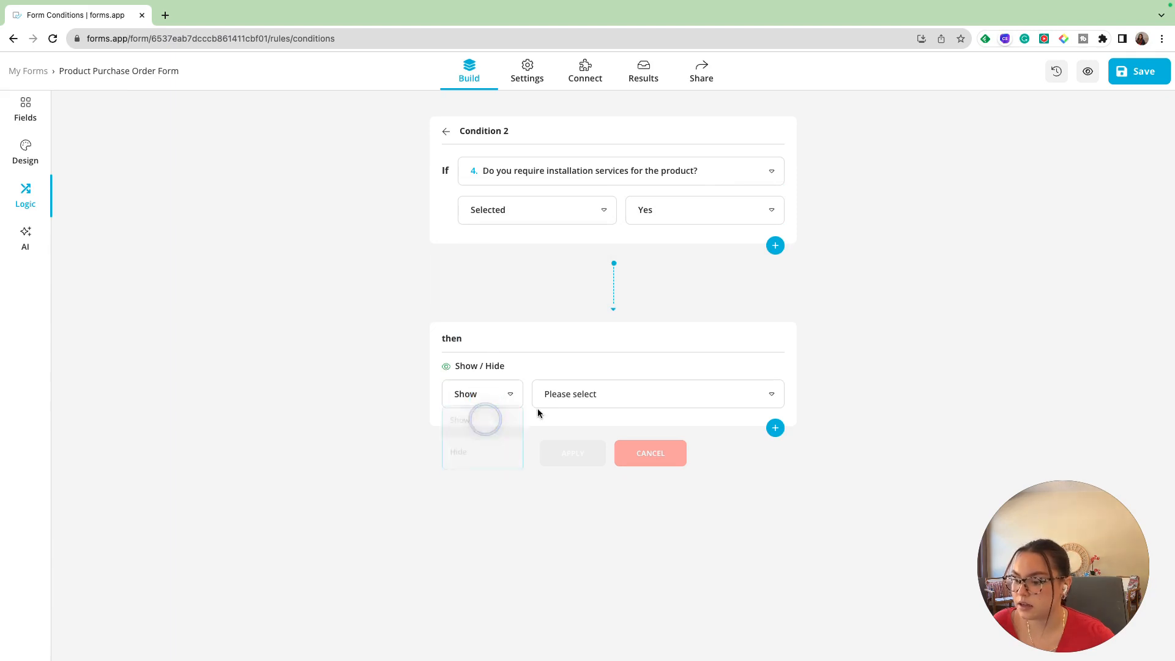
click(551, 397)
scroll(619, 487, down, 3)
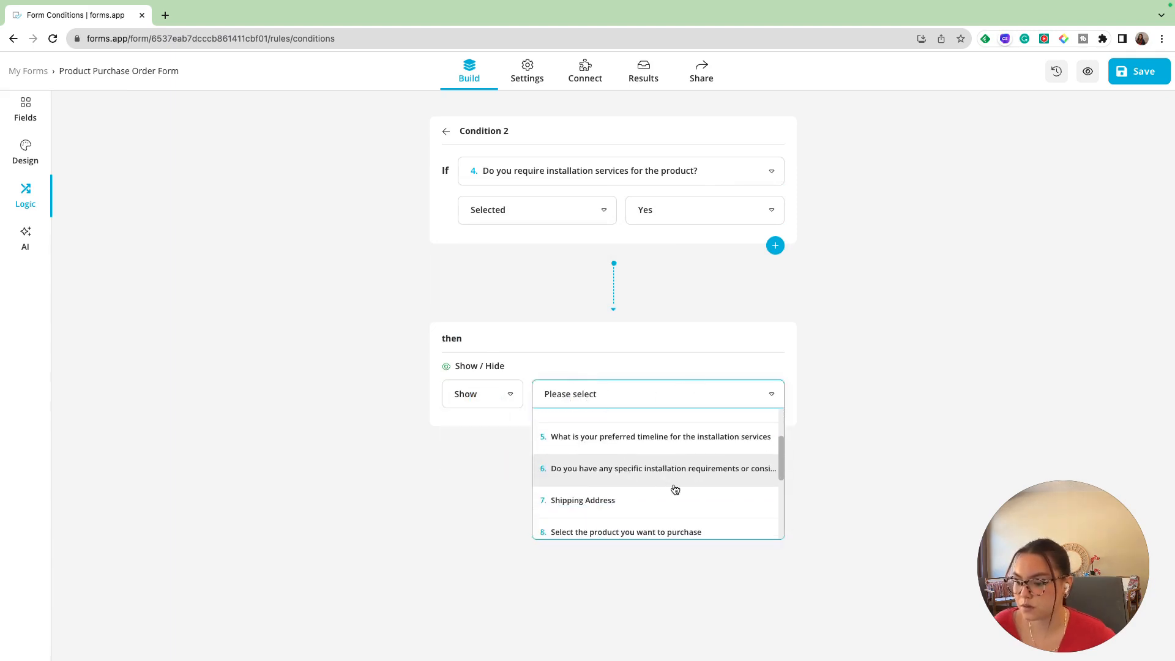
click(676, 472)
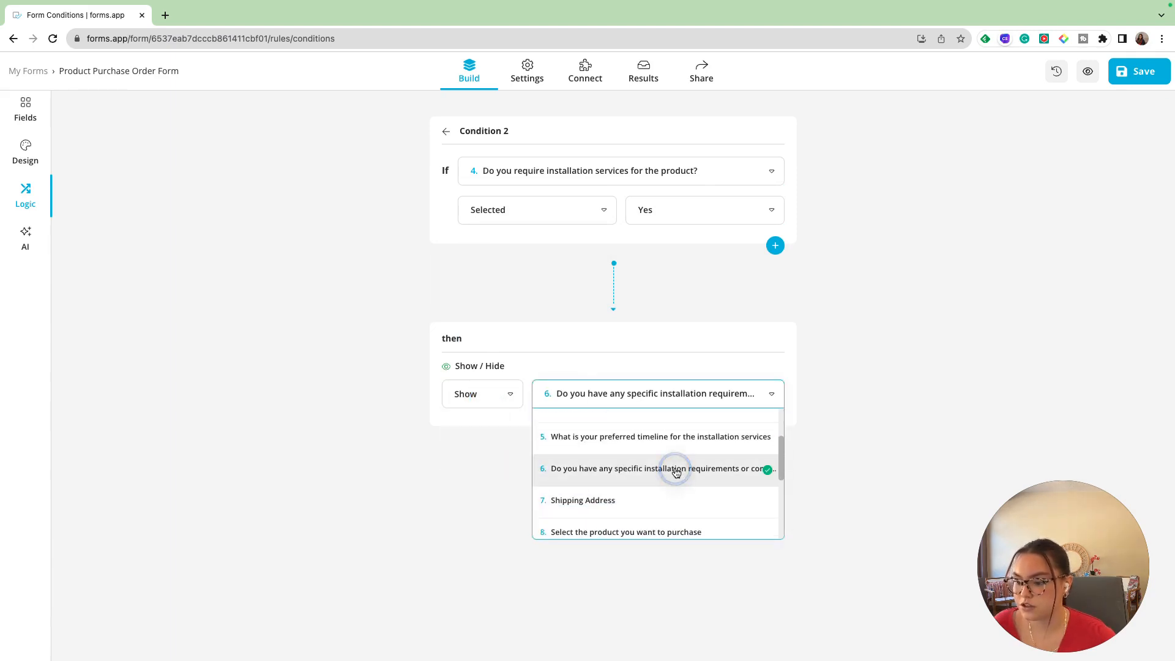
click(863, 444)
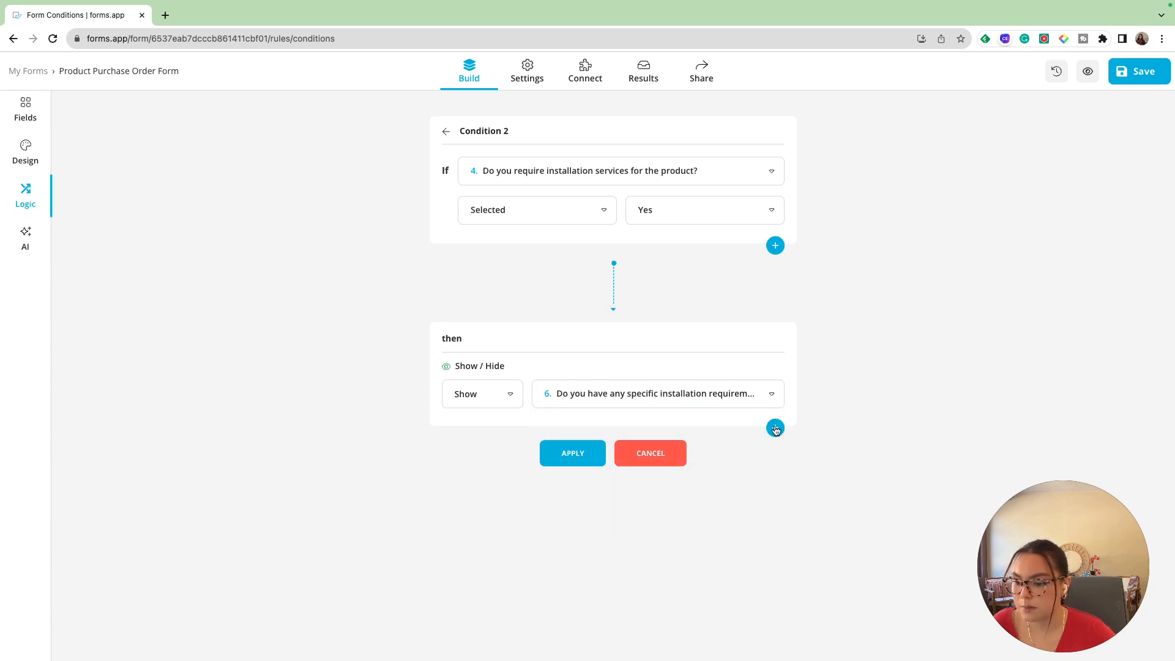
Add an action to the second condition that hides Preferred Delivery Date, and apply the condition.
click(775, 429)
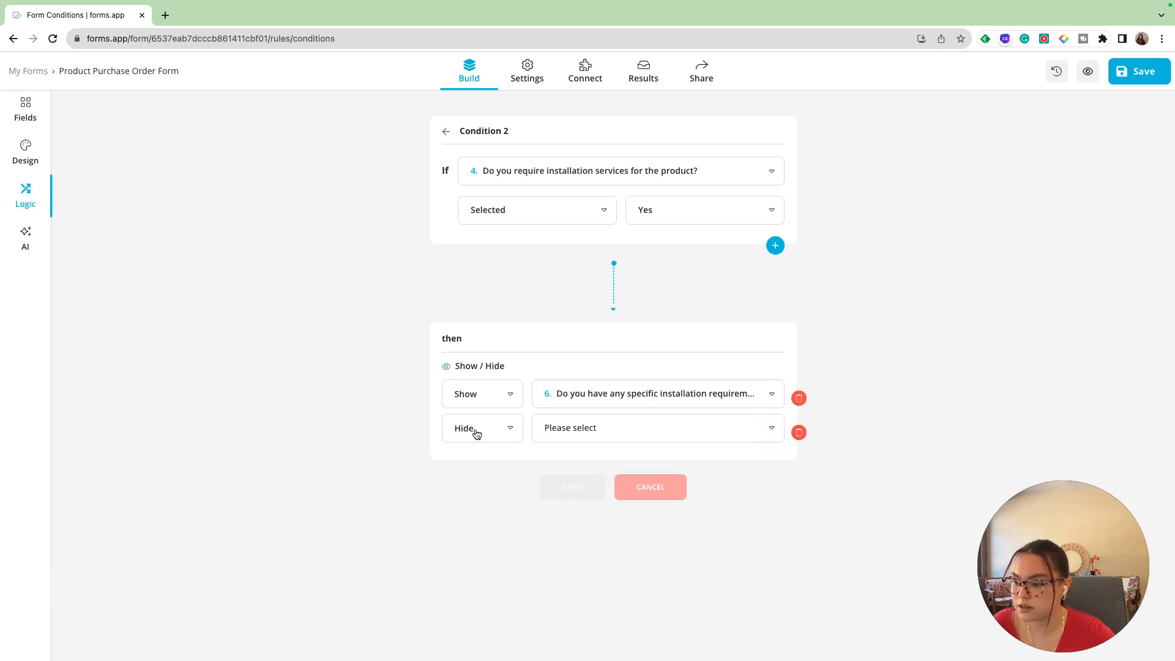
click(580, 427)
scroll(658, 527, down, 3)
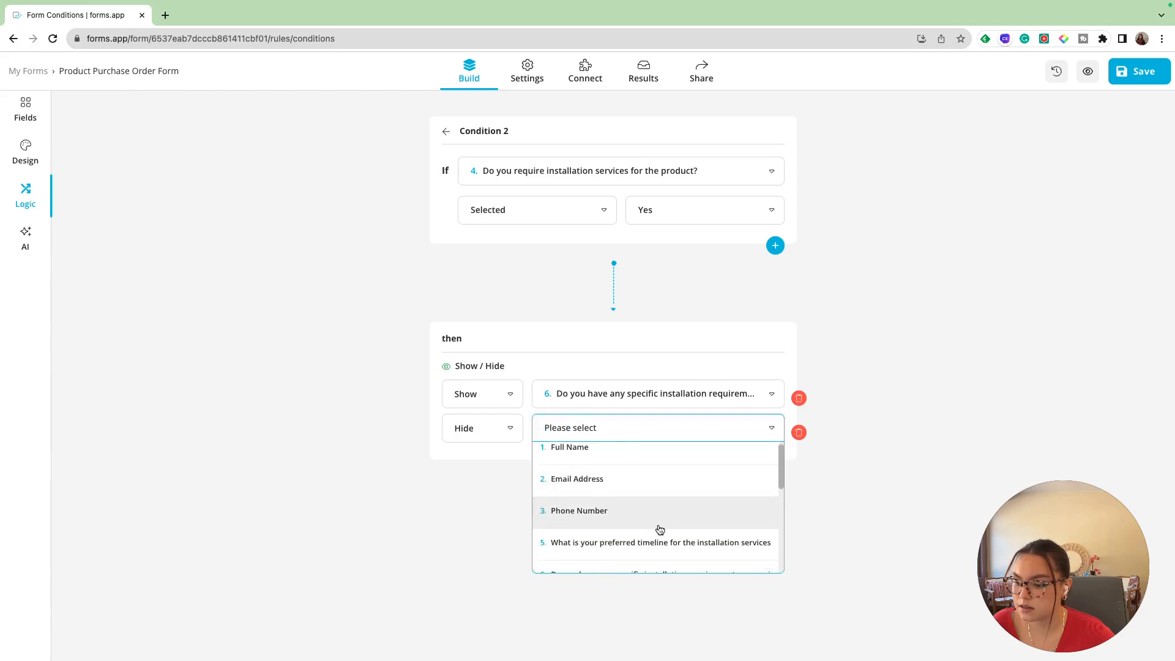
scroll(619, 525, down, 5)
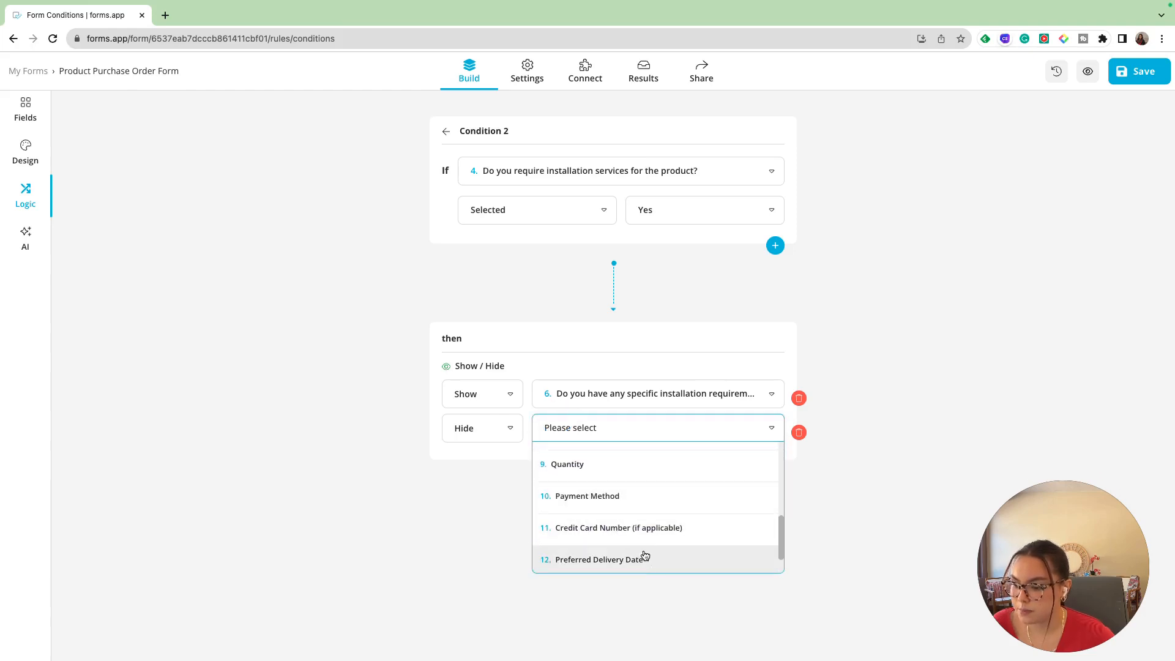
click(644, 564)
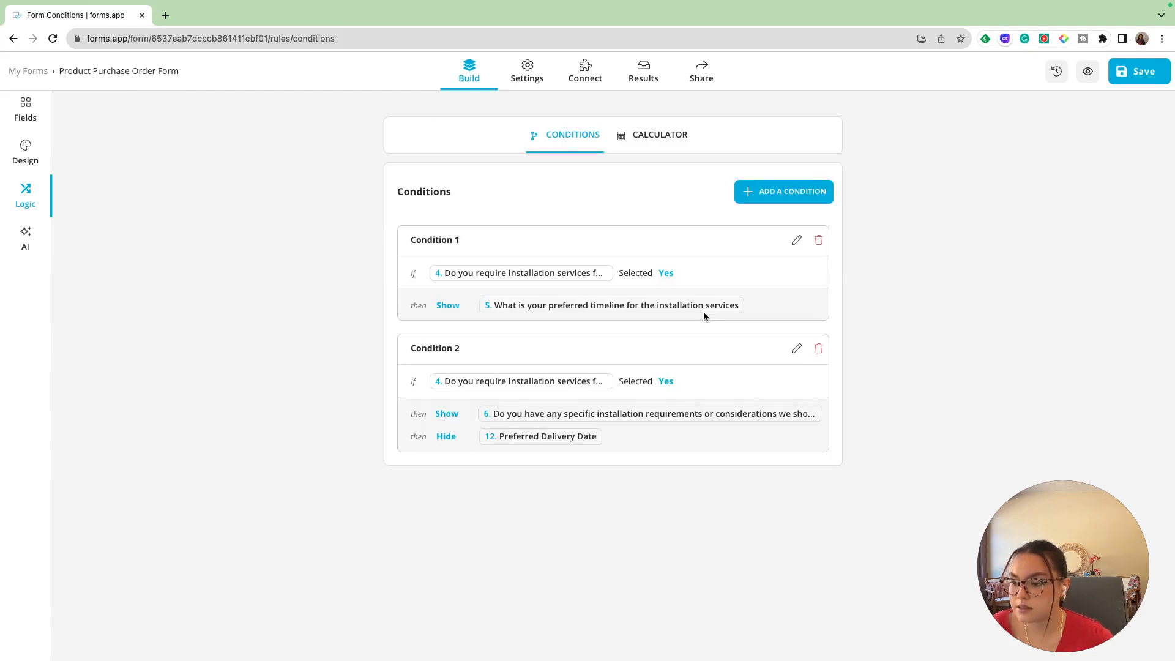
Review the show action of the first condition and save the form with both conditions.
drag(493, 305, 878, 308)
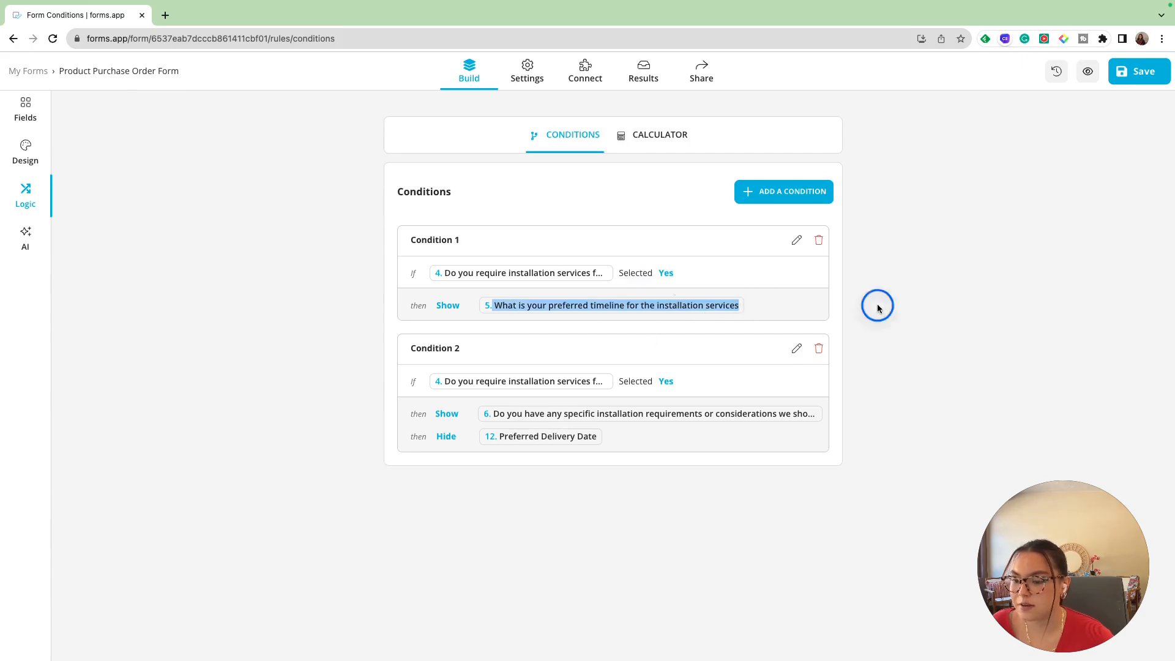
click(956, 308)
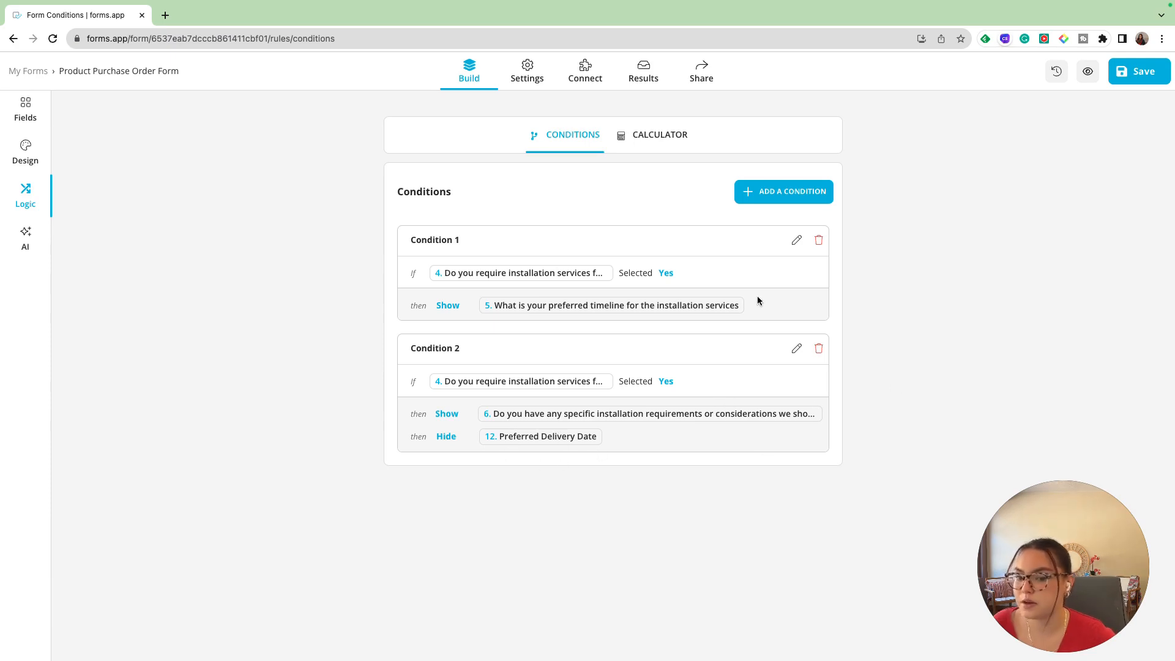
click(1133, 74)
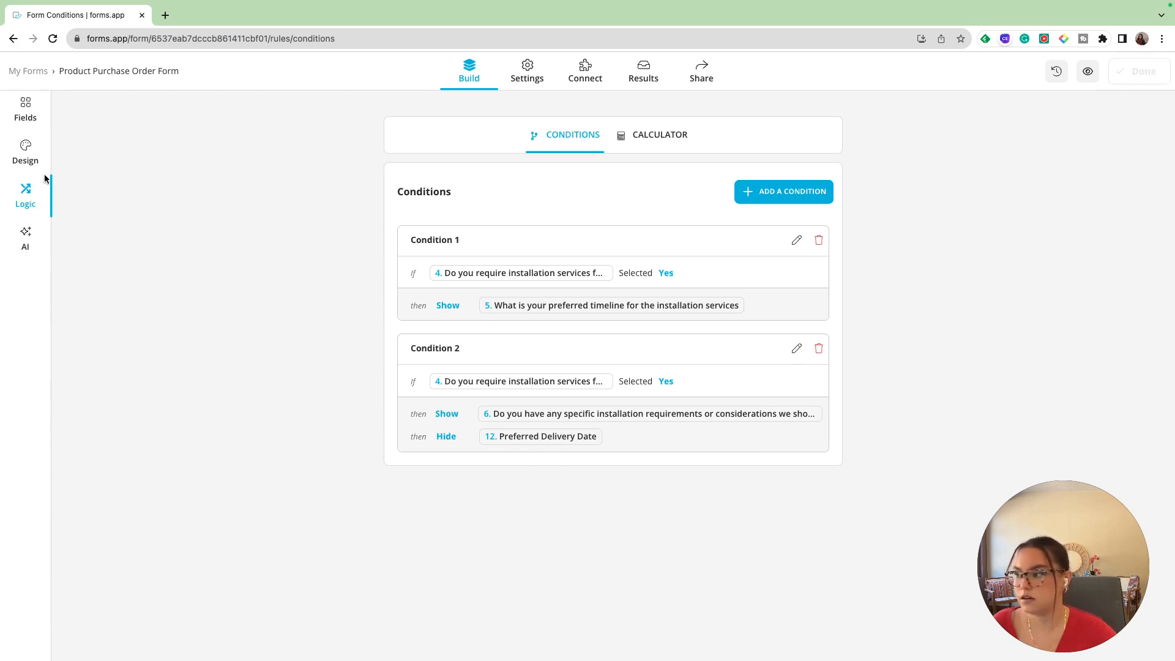
Preview the form in desktop view and check which fields appear while the installation services question is unanswered.
click(23, 113)
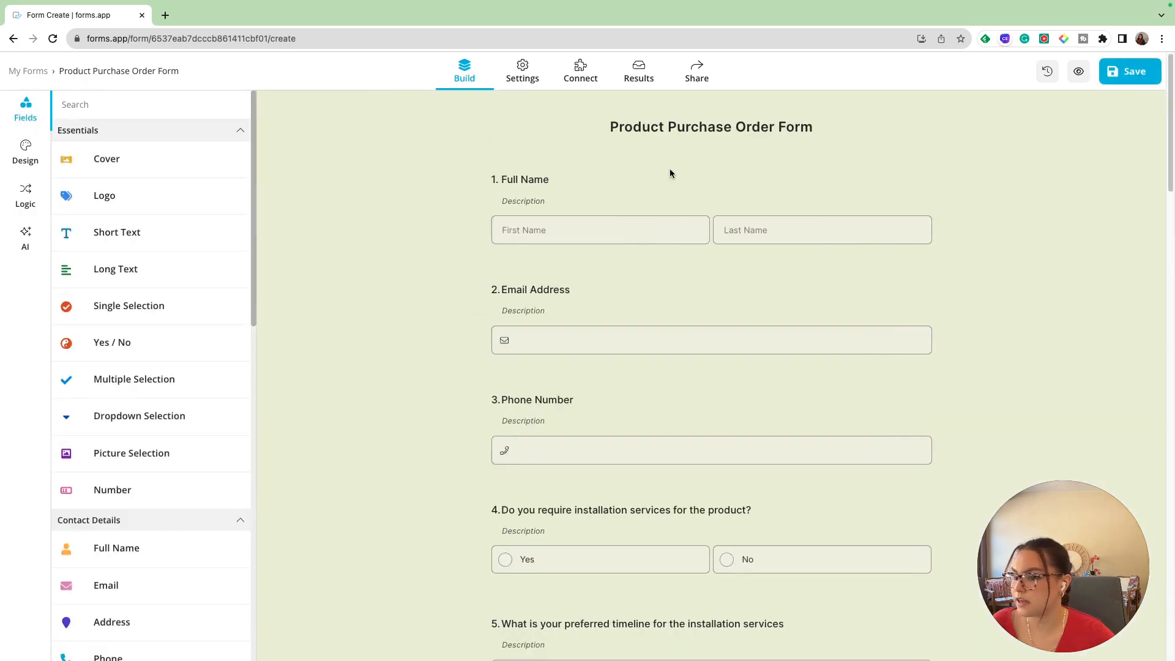
click(1079, 71)
scroll(823, 292, down, 3)
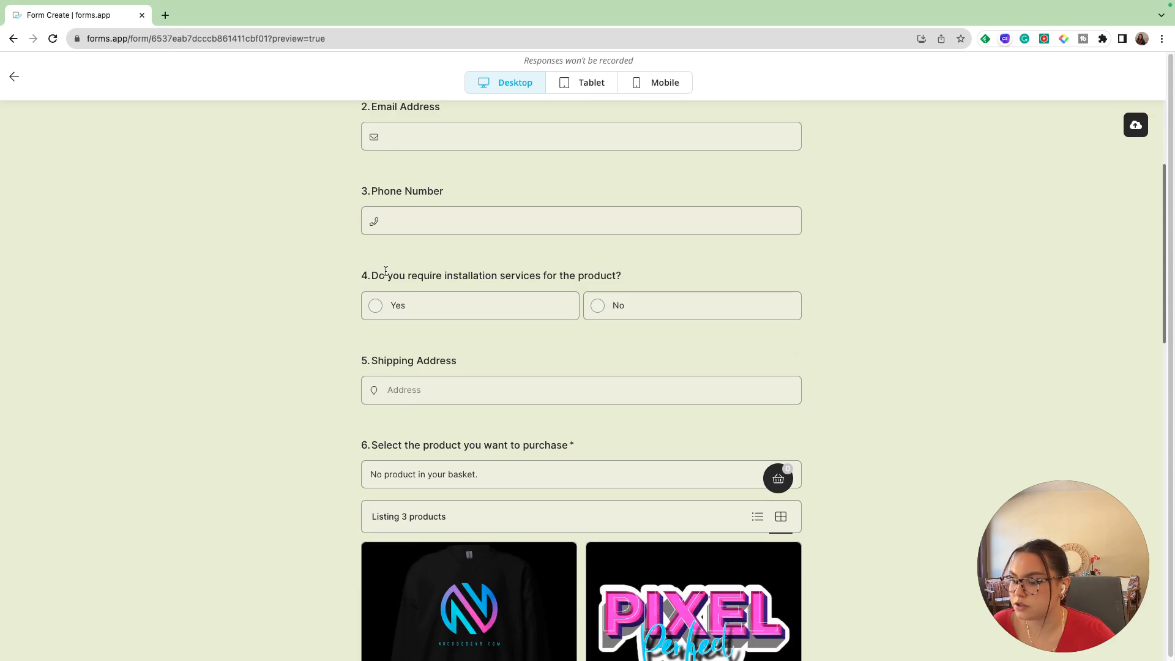
scroll(695, 352, down, 1)
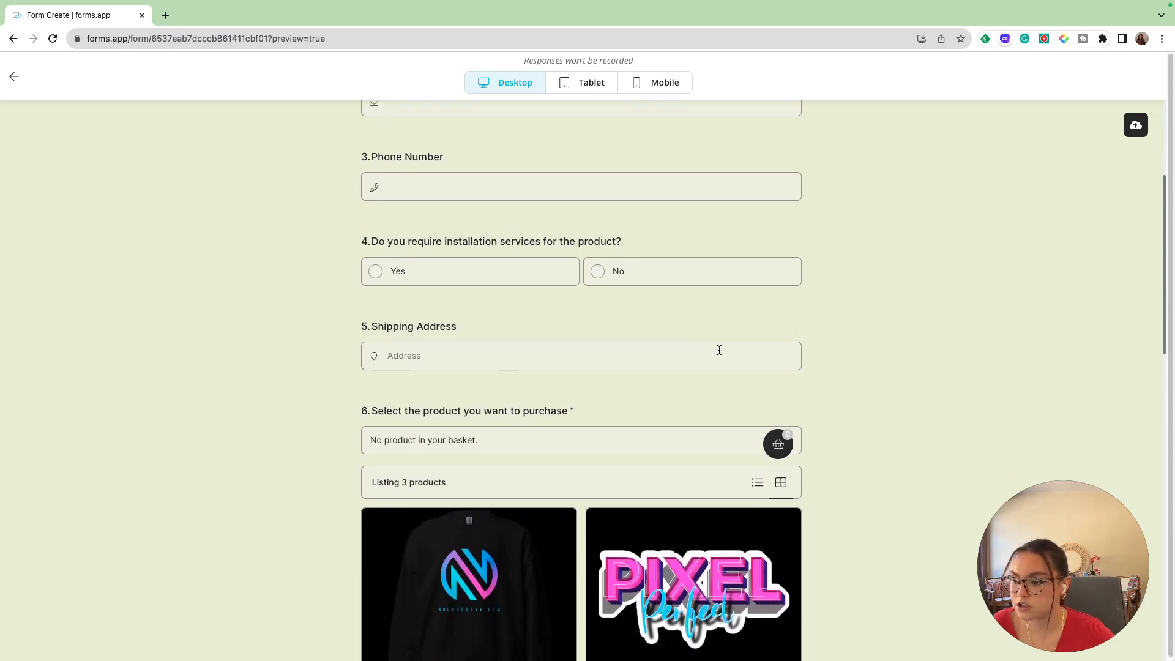
scroll(865, 345, down, 12)
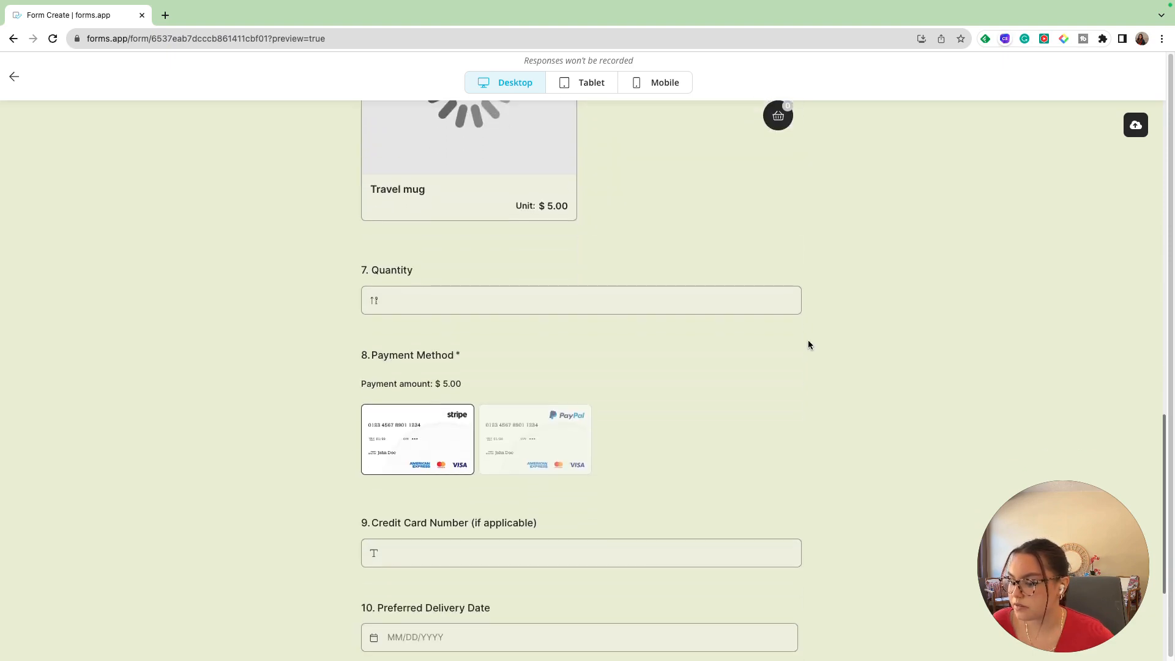
scroll(808, 342, down, 4)
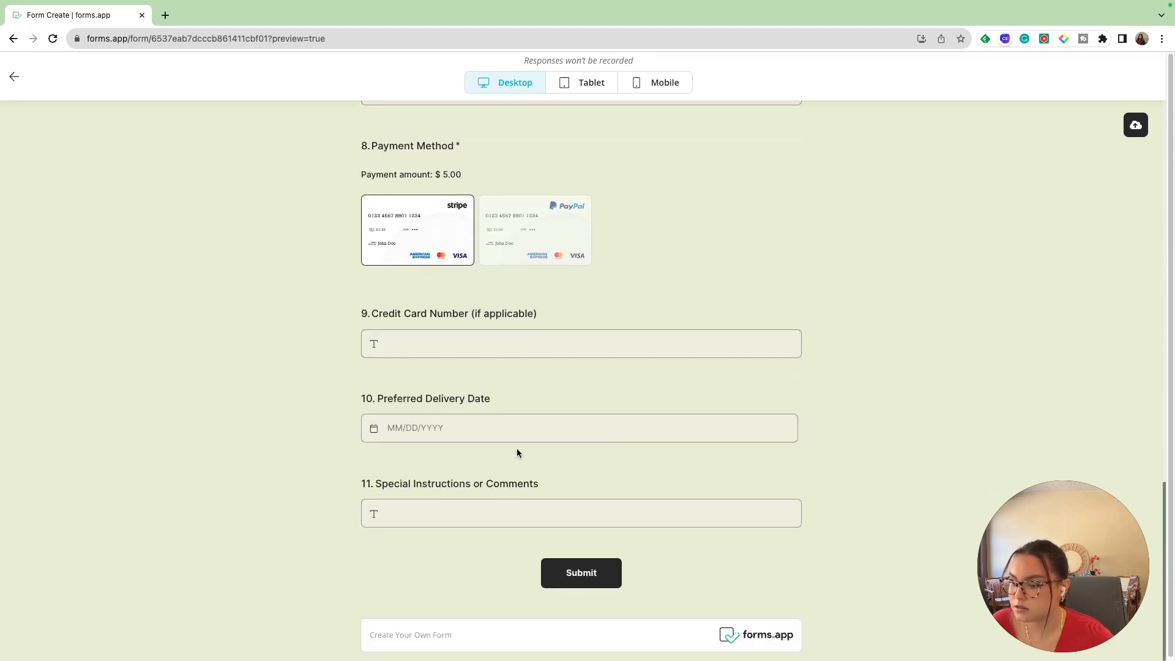
scroll(508, 393, up, 15)
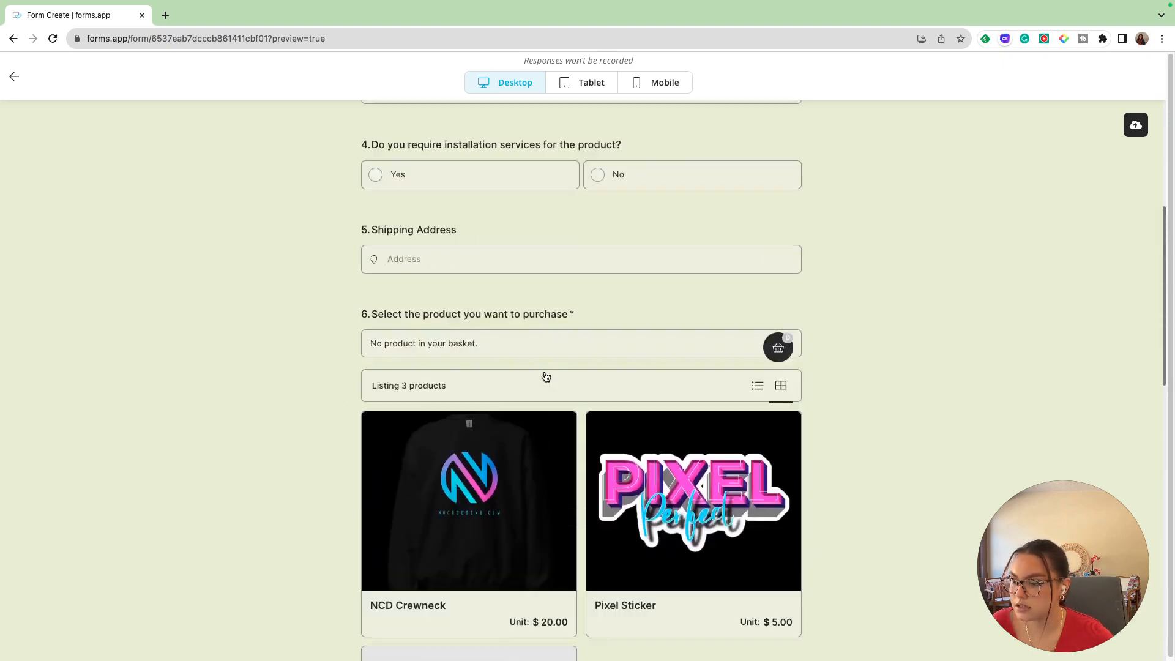
Answer Yes to the installation services question in the preview, check the conditional fields down to the end, and return to the builder.
scroll(546, 377, up, 5)
click(377, 453)
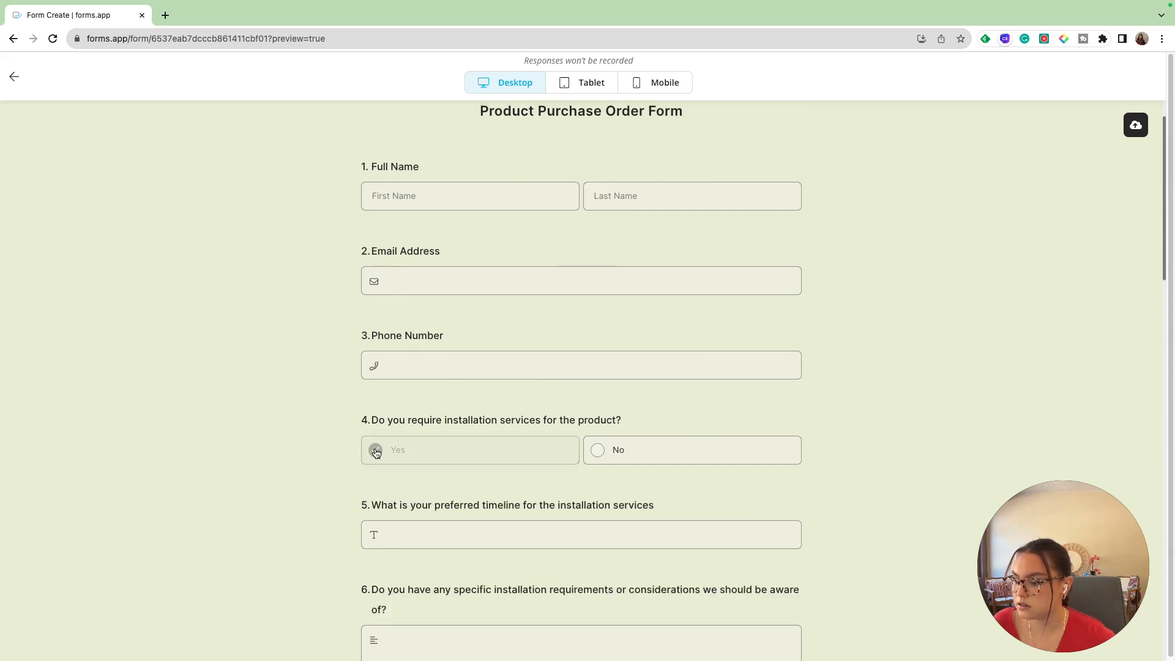
scroll(467, 407, down, 3)
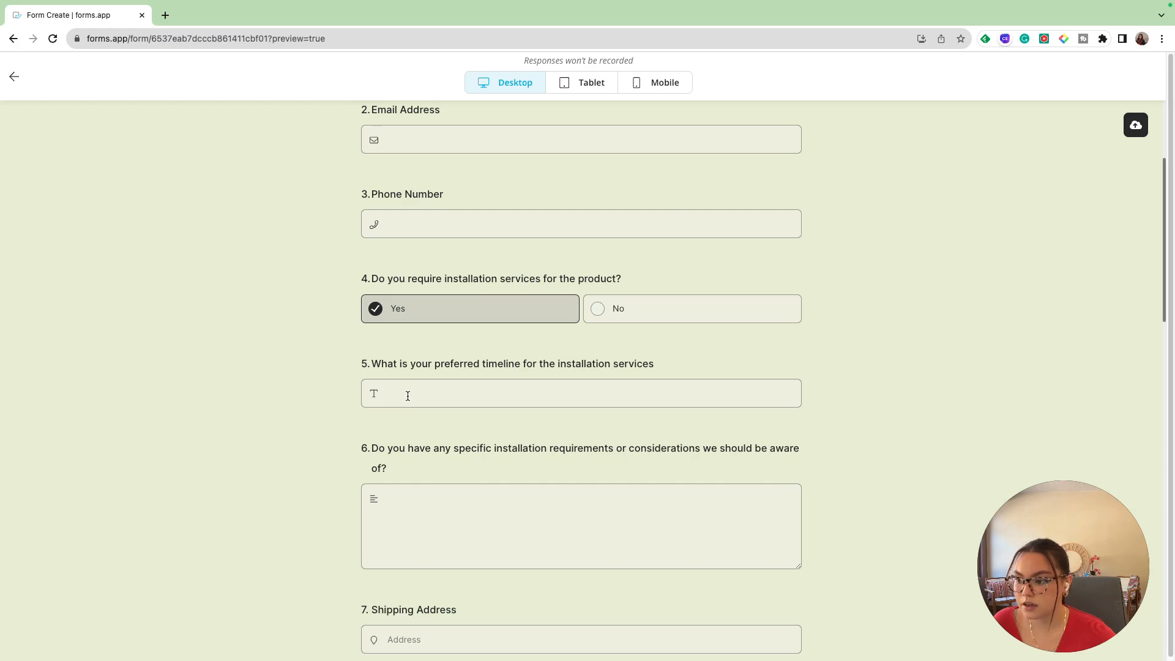
scroll(313, 366, down, 1)
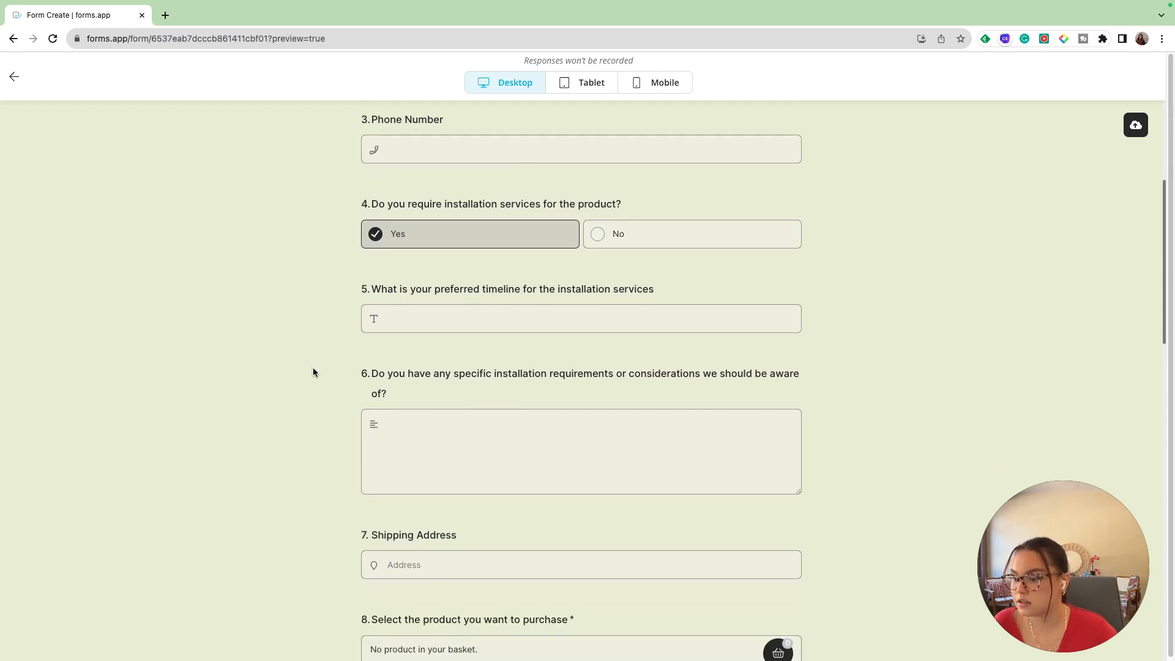
scroll(475, 412, down, 12)
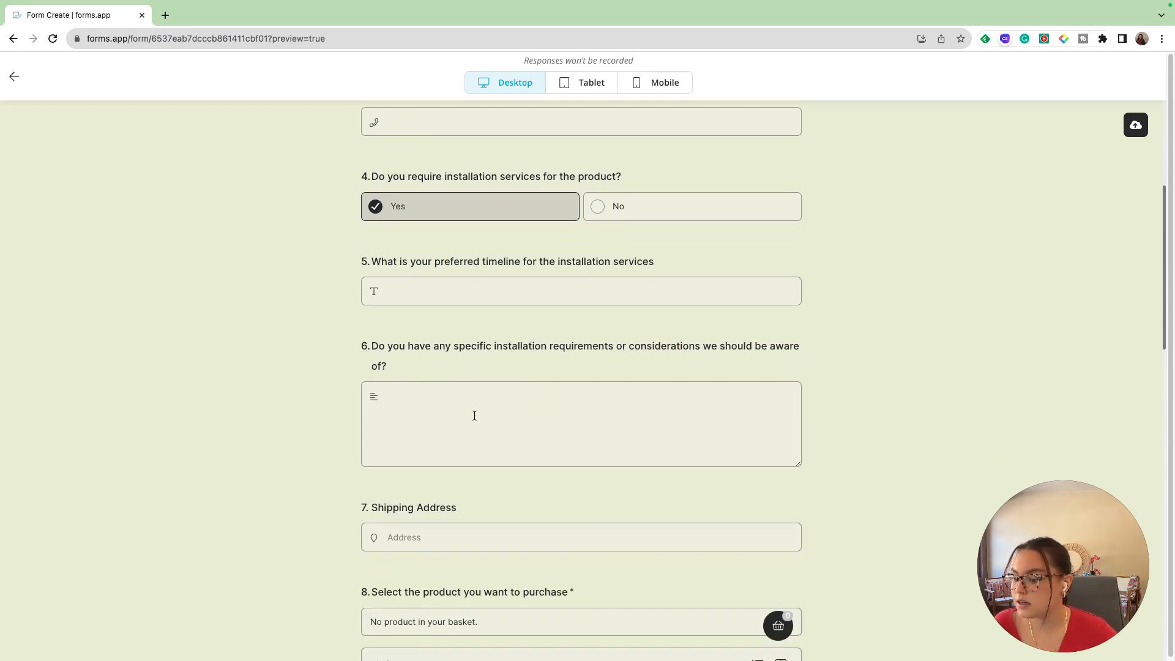
scroll(475, 422, down, 3)
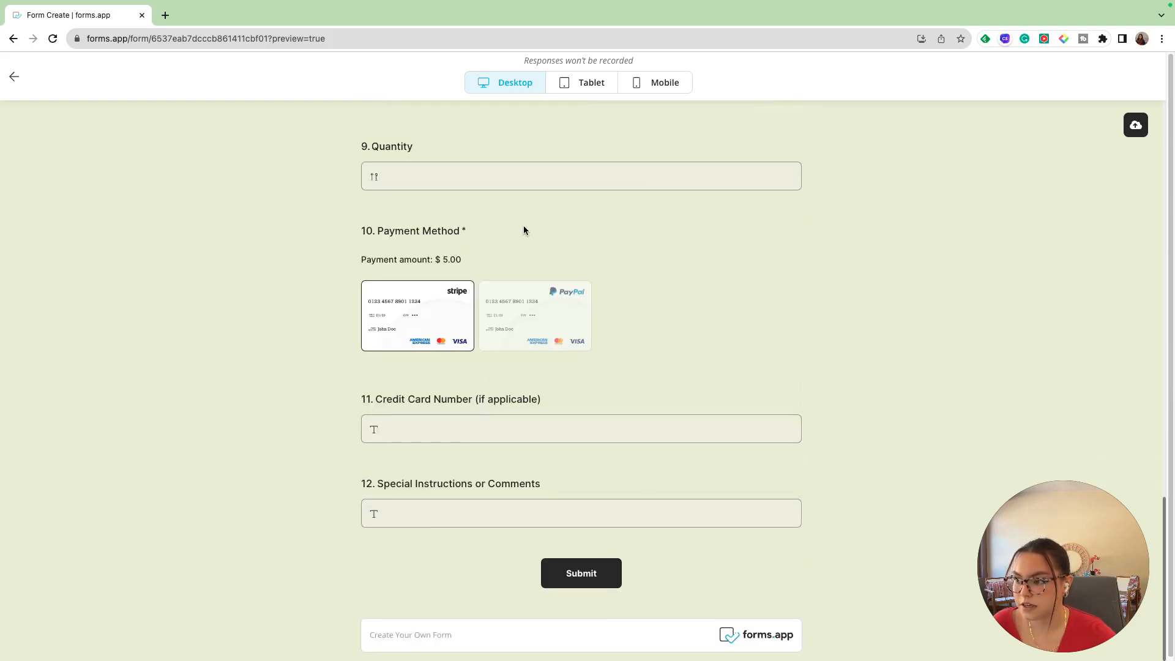
click(14, 76)
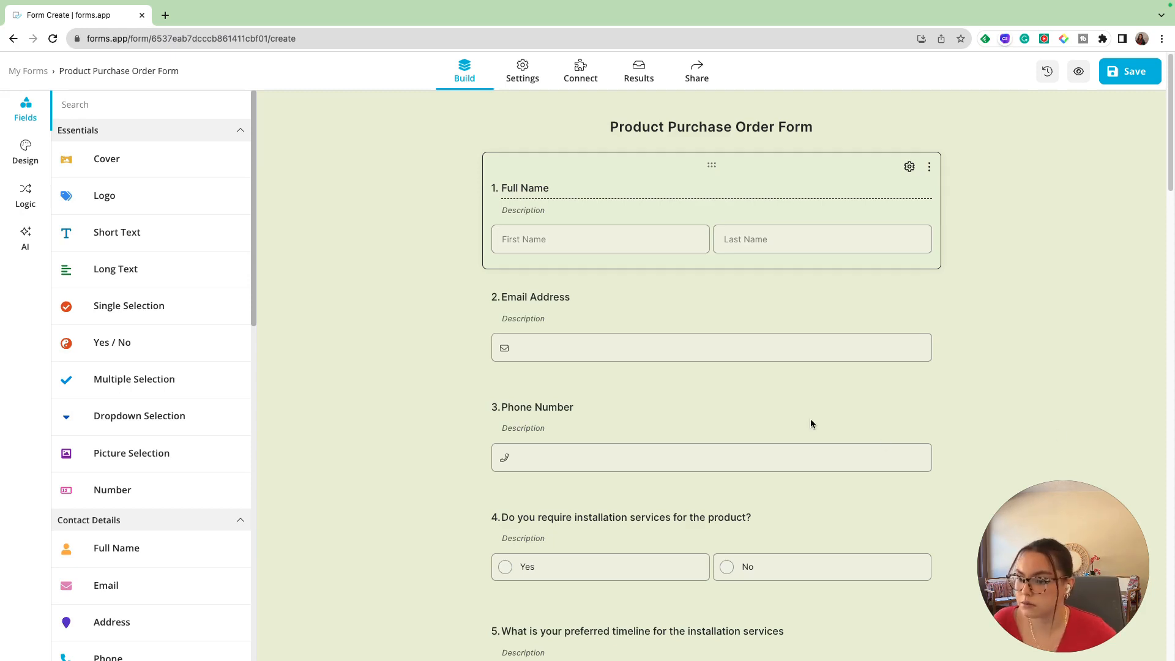
Review the form's fields in the builder, from Full Name through the product listing to the order total.
scroll(1037, 396, down, 1)
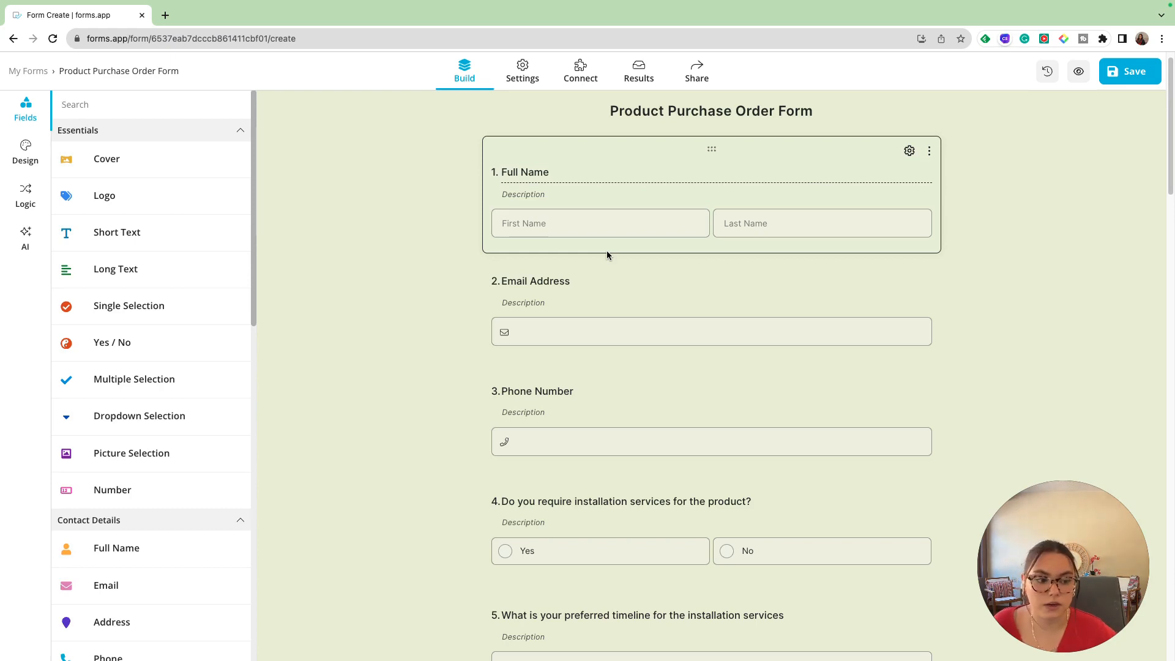
scroll(690, 314, down, 1)
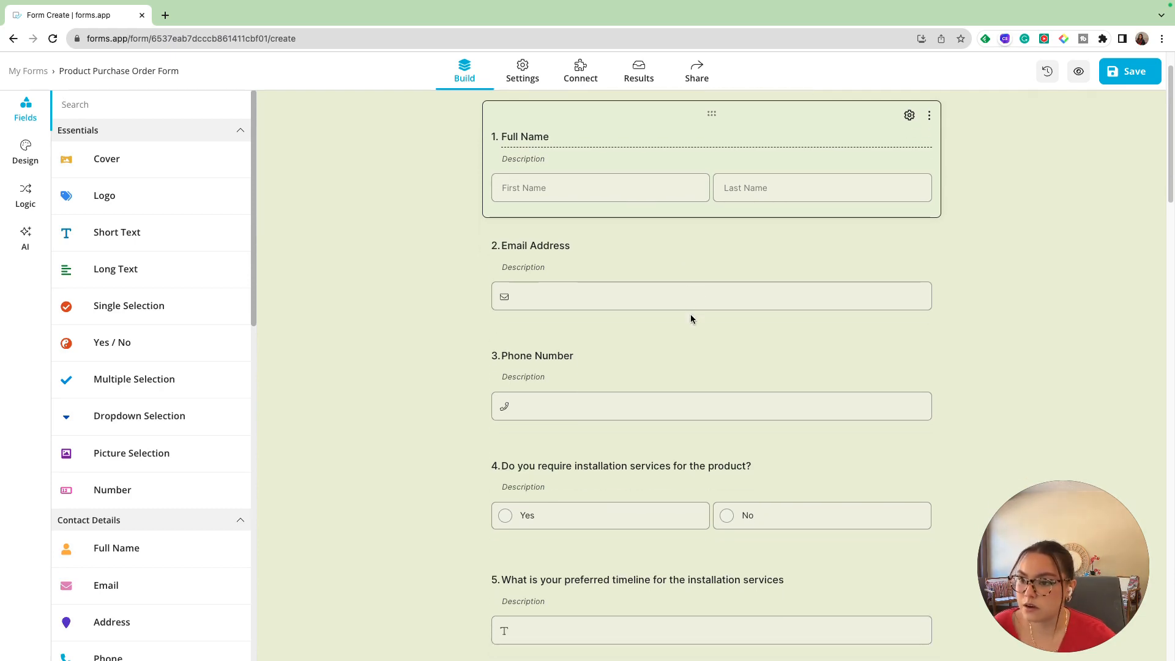
scroll(690, 319, down, 3)
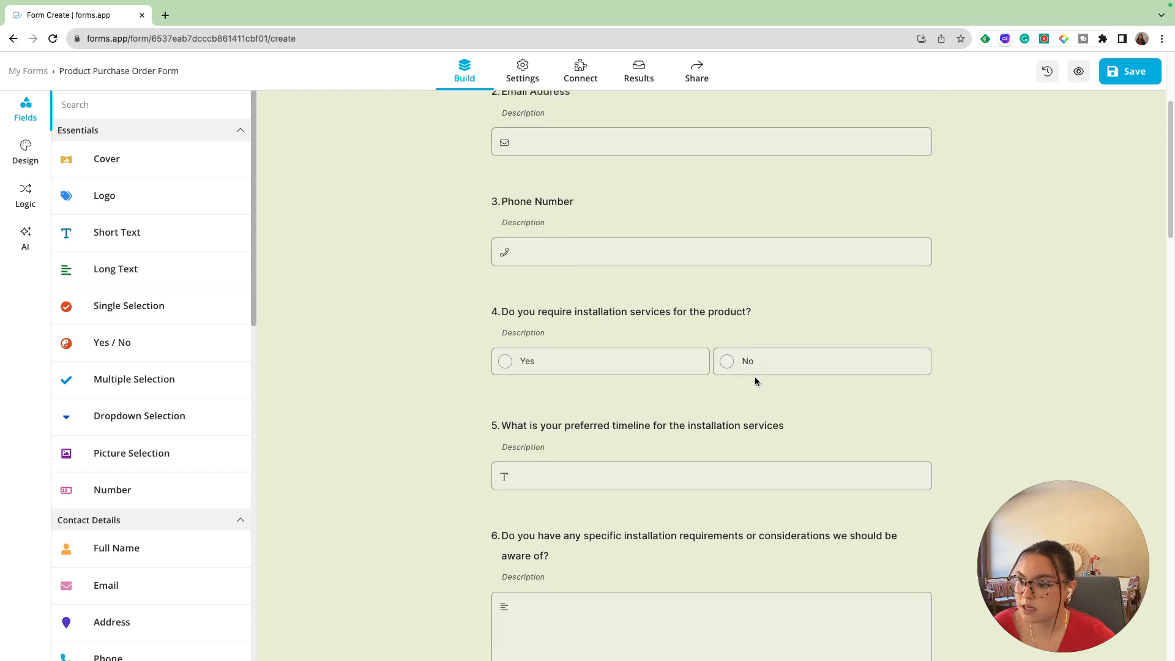
scroll(674, 370, down, 1)
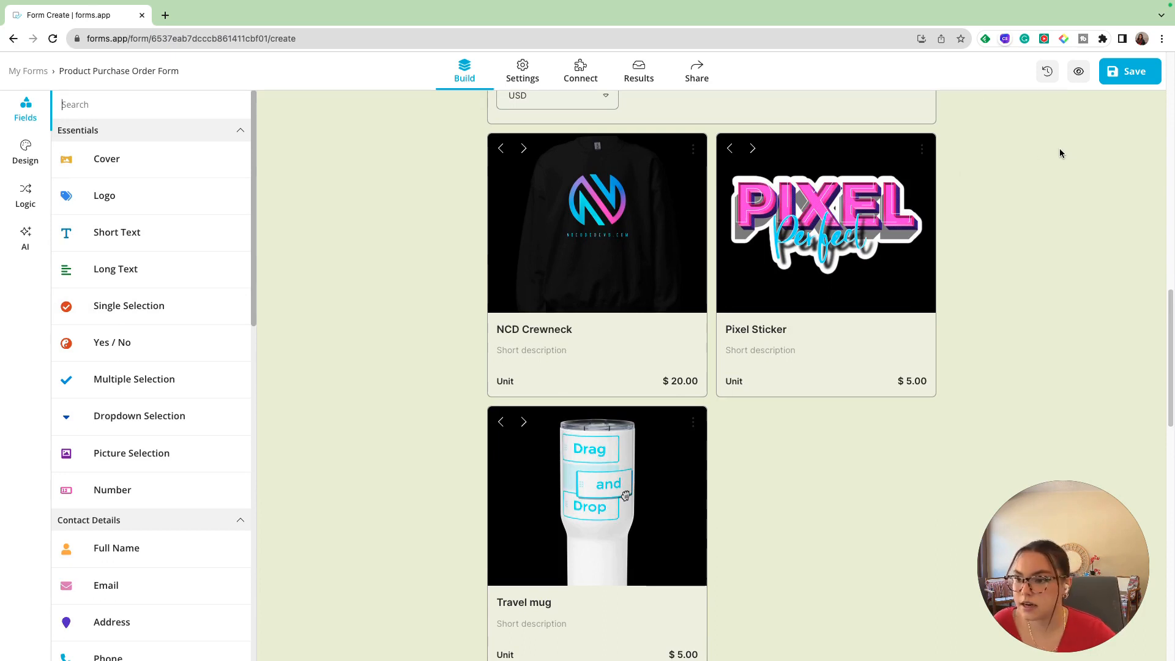
scroll(1037, 190, down, 2)
scroll(731, 339, down, 3)
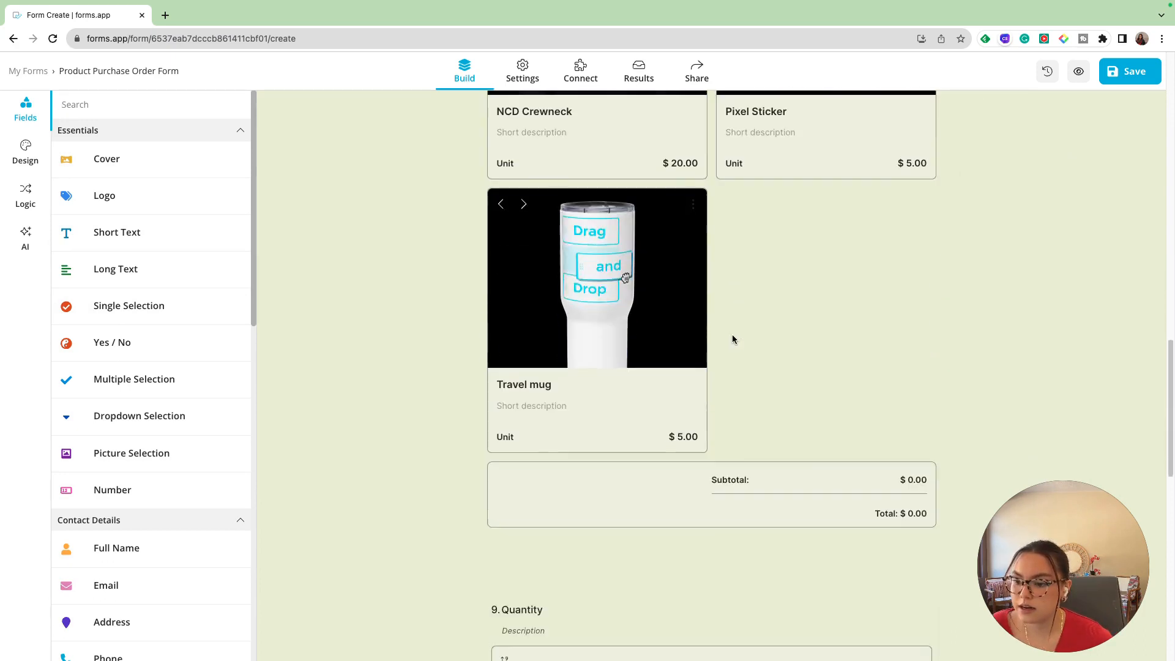
scroll(733, 339, up, 6)
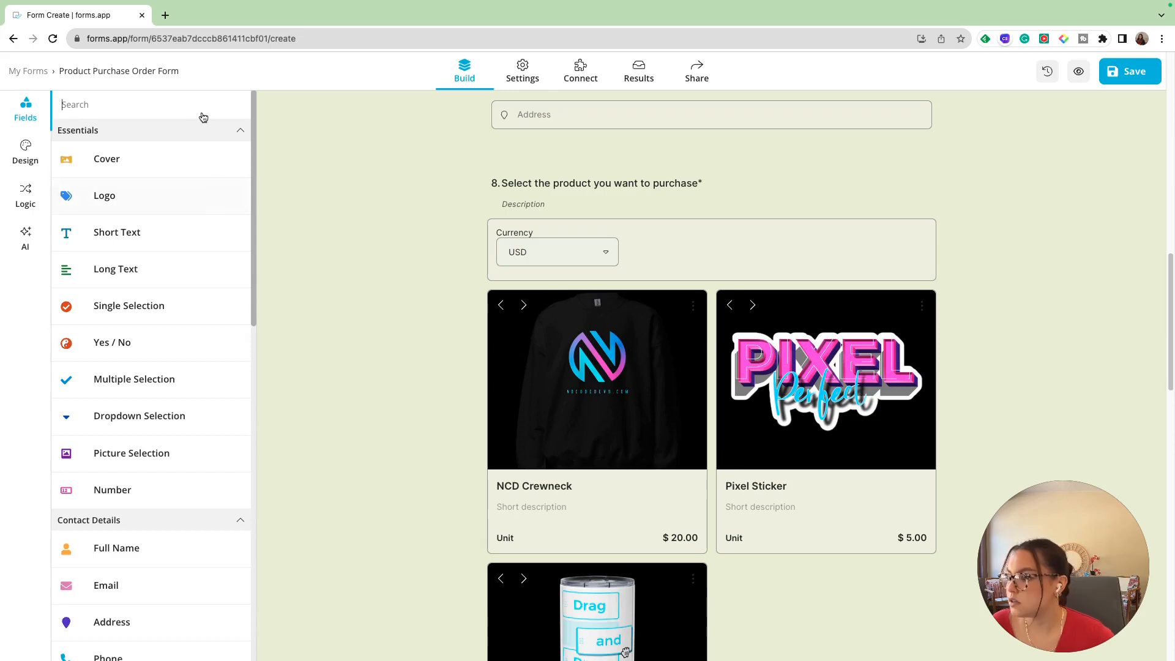
scroll(722, 319, up, 9)
scroll(722, 319, up, 5)
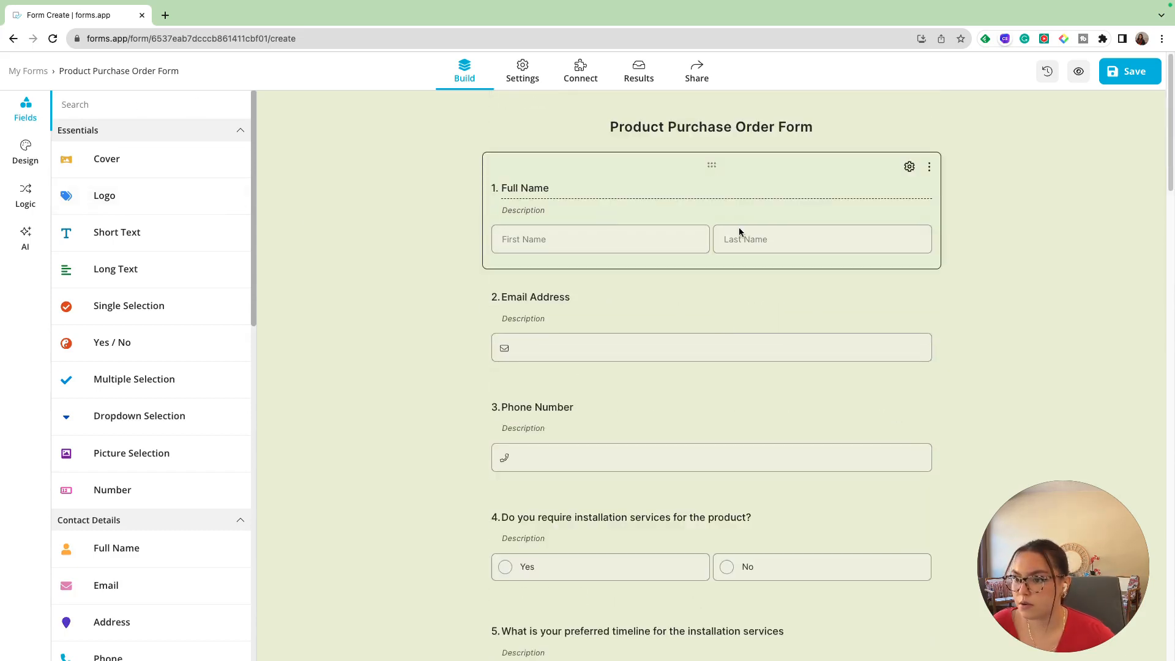
Examine the form's result statistics, including the breakdowns by device, platform and location.
click(637, 73)
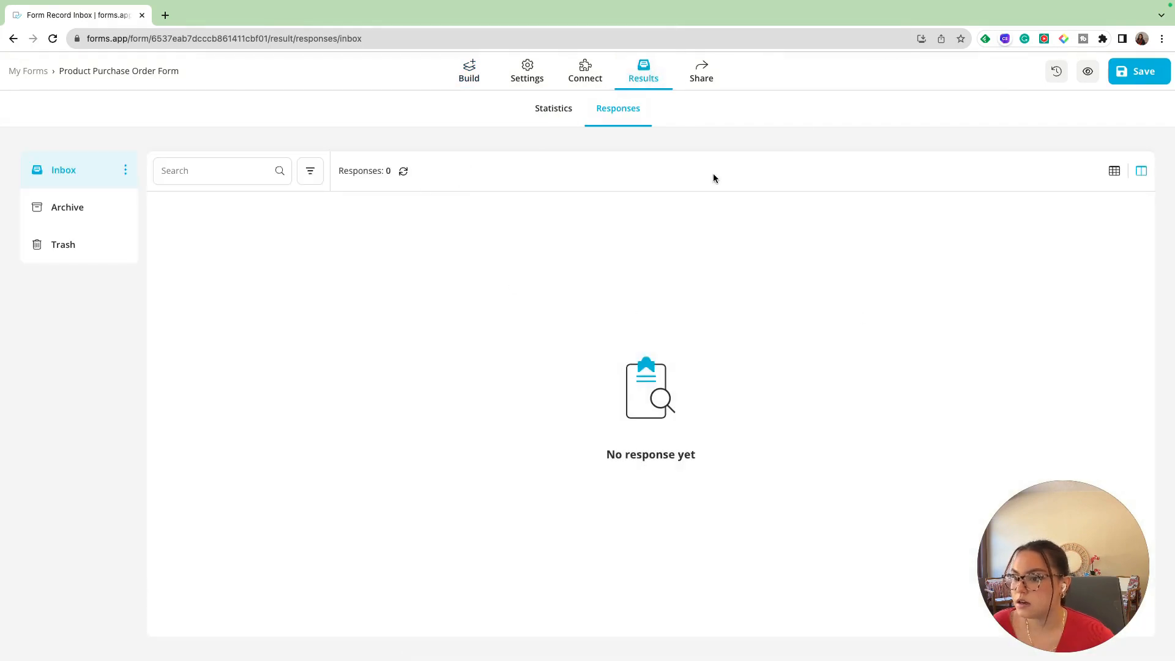
click(570, 121)
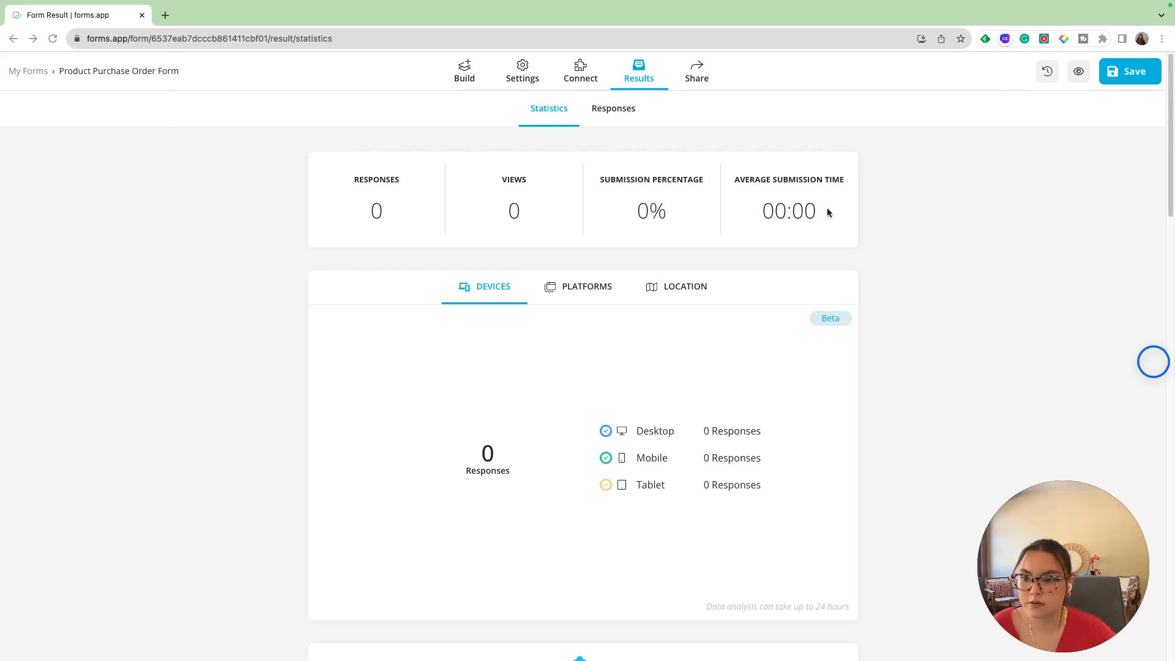
scroll(655, 300, down, 1)
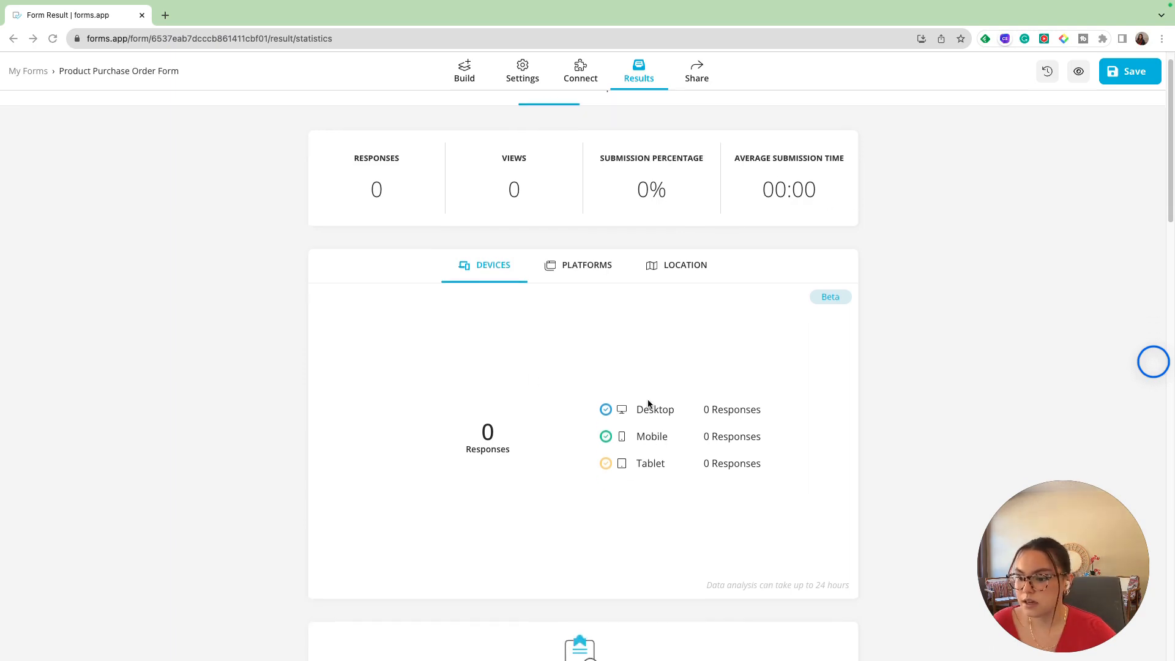
scroll(638, 396, down, 2)
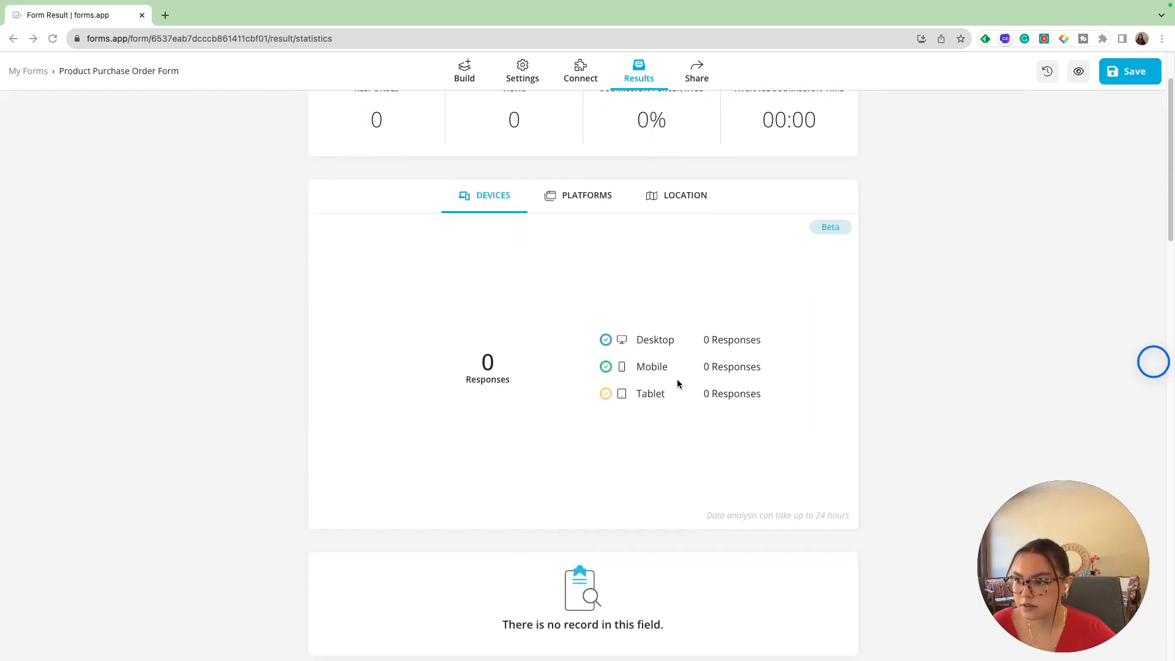
click(580, 199)
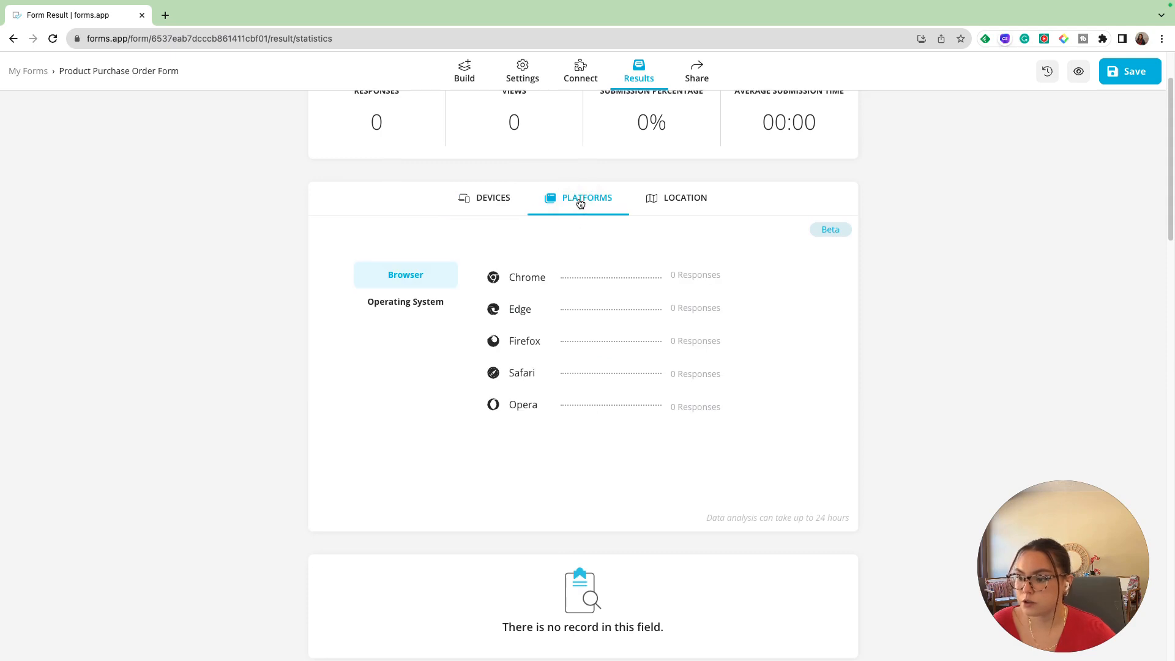
click(686, 197)
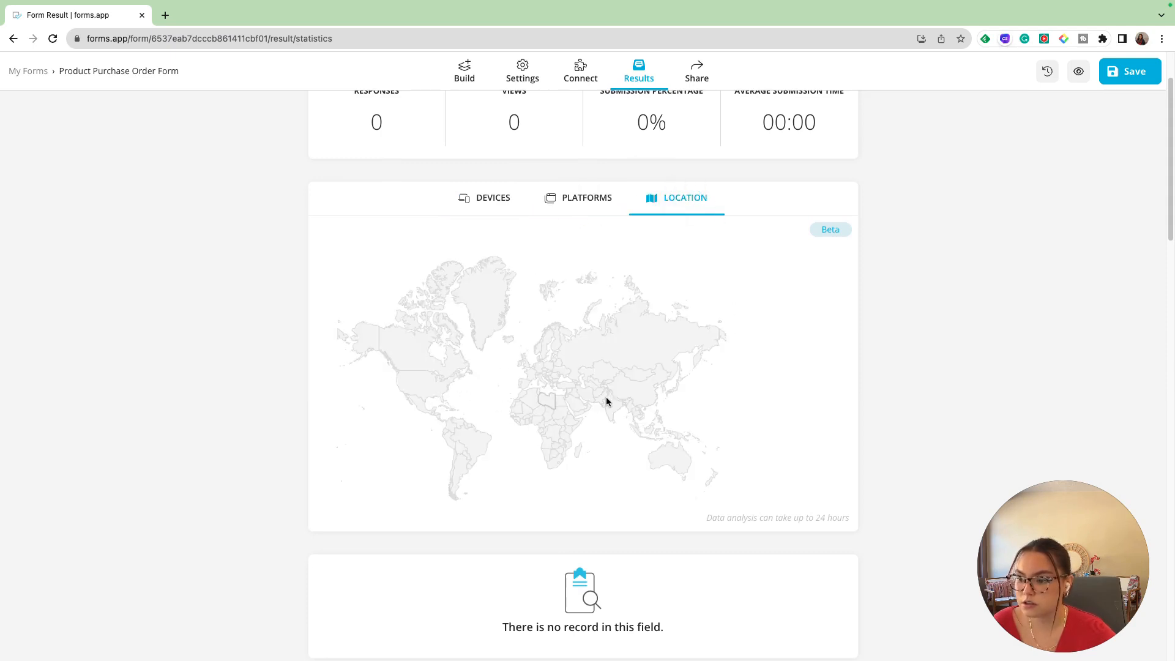
scroll(642, 269, up, 3)
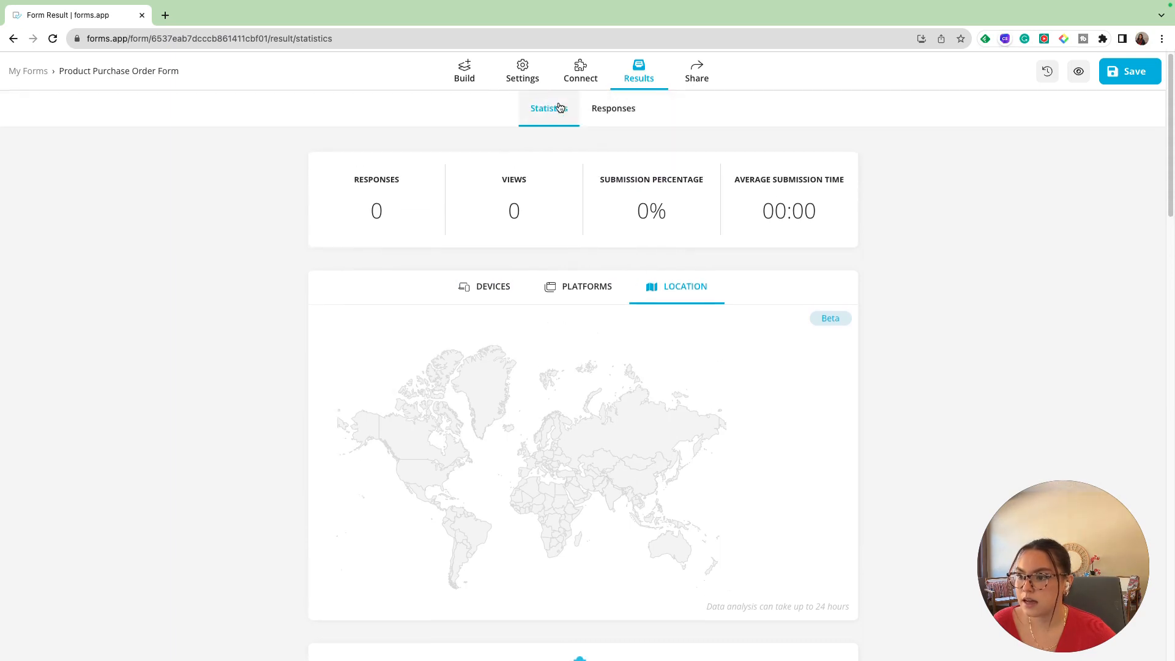
Check the form's responses in the Archive, Trash and Inbox folders.
click(619, 107)
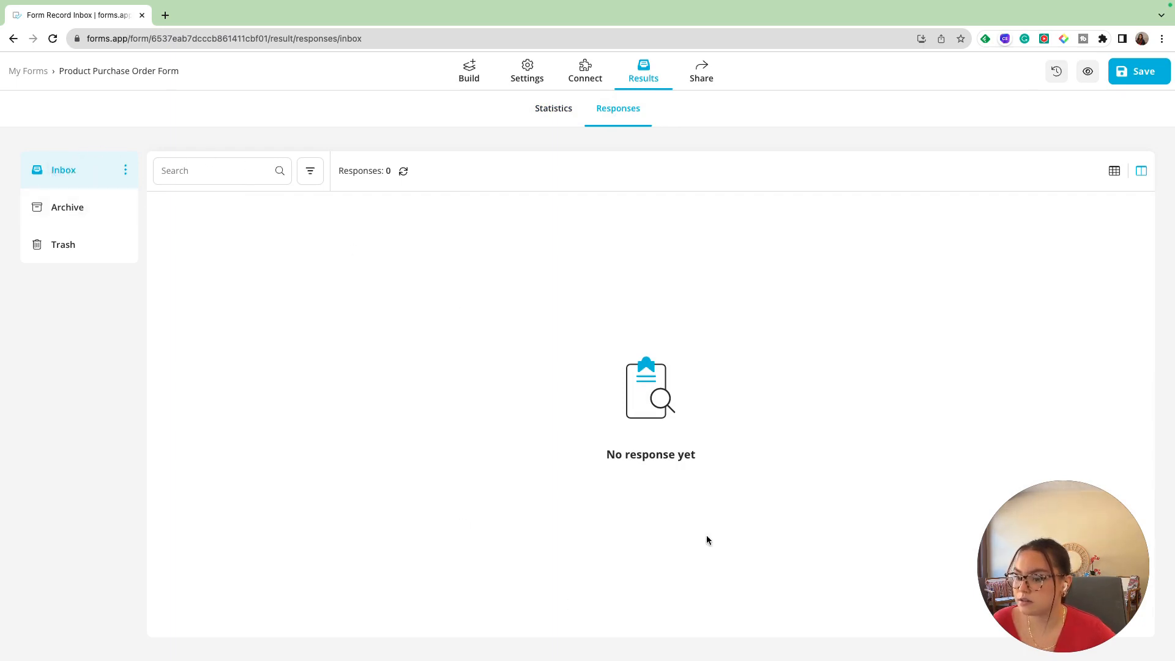
click(65, 208)
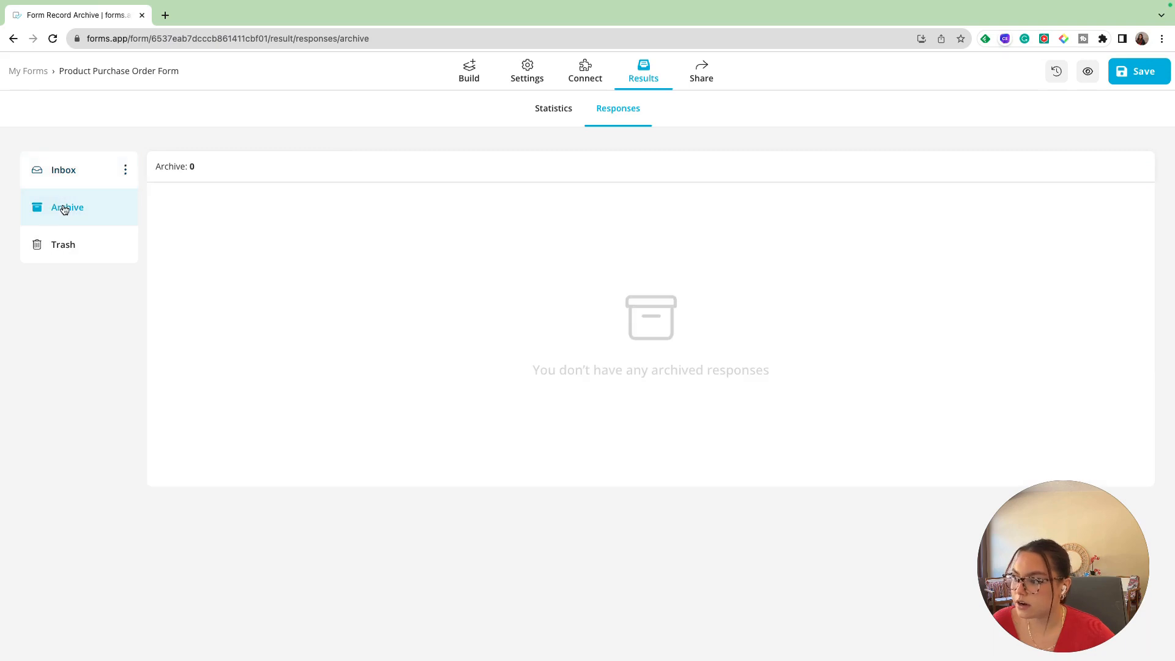
click(86, 250)
click(72, 172)
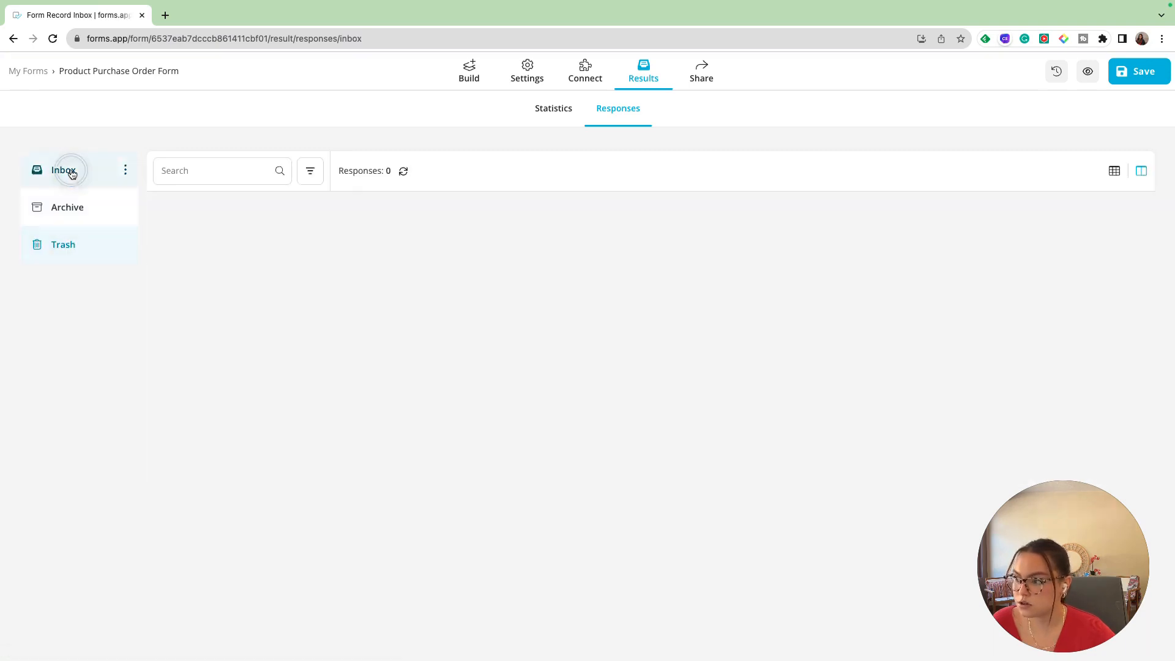
Open the shareable form link in a new browser tab, review the live form, and return to the sharing options.
click(701, 80)
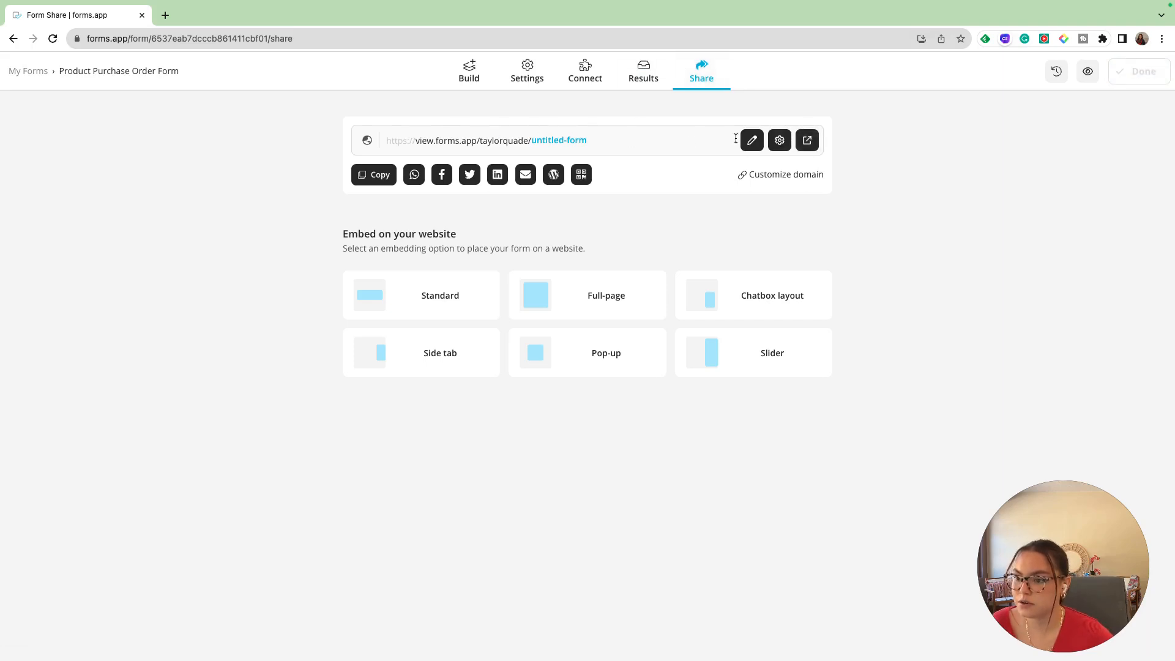
click(806, 140)
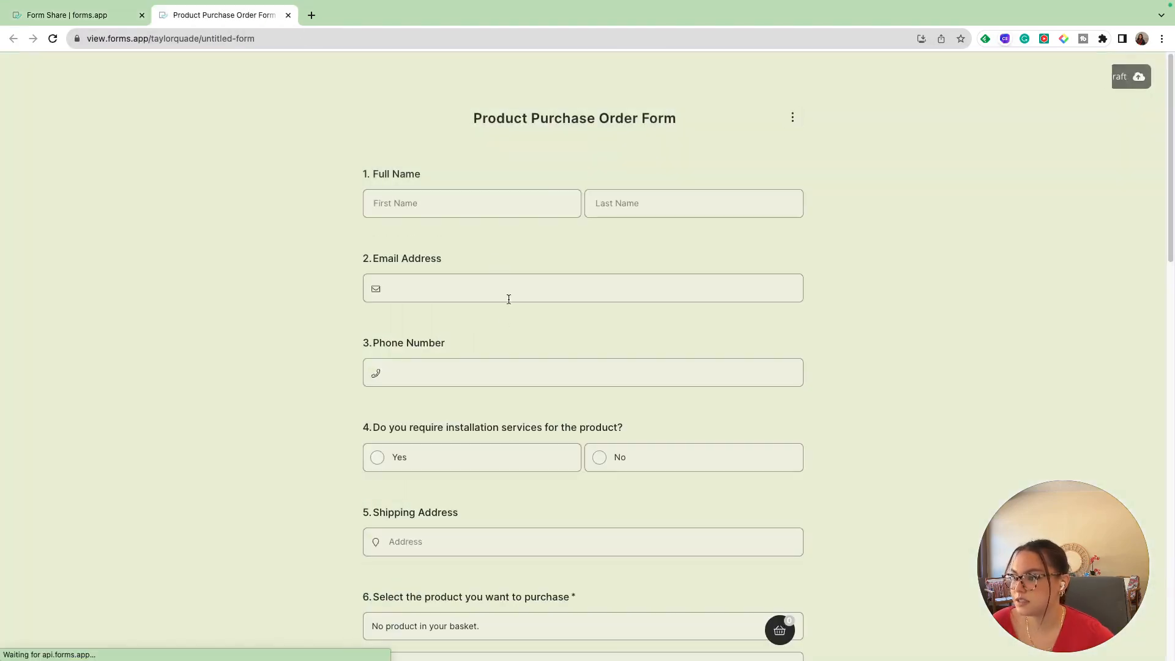
scroll(509, 299, down, 15)
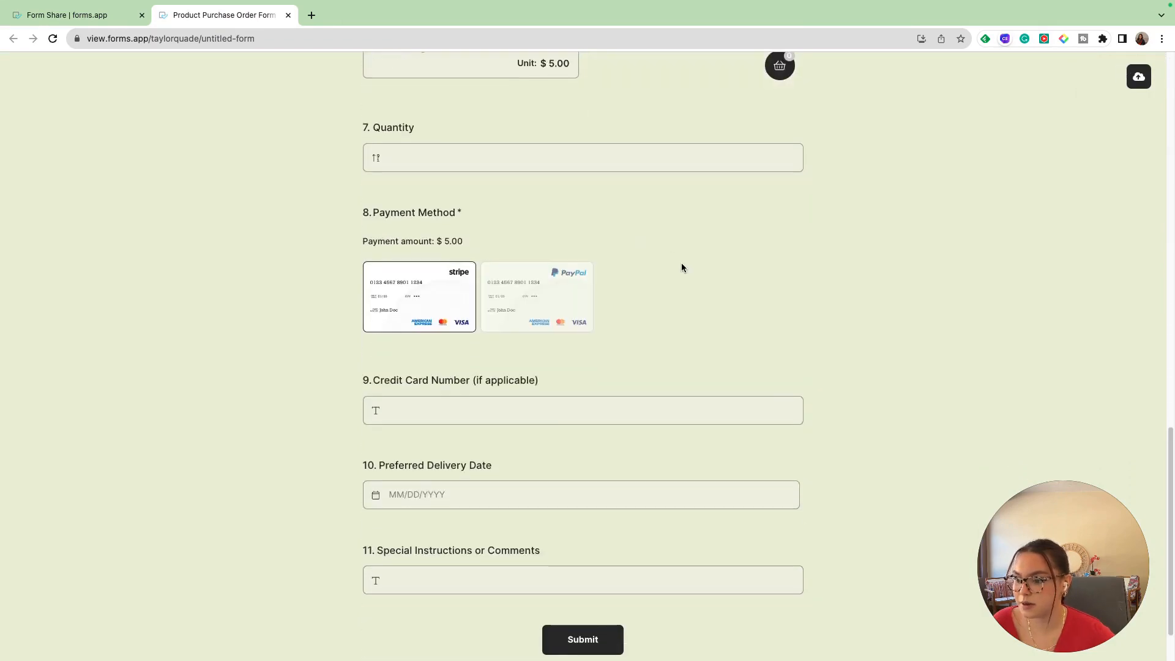
scroll(674, 257, up, 15)
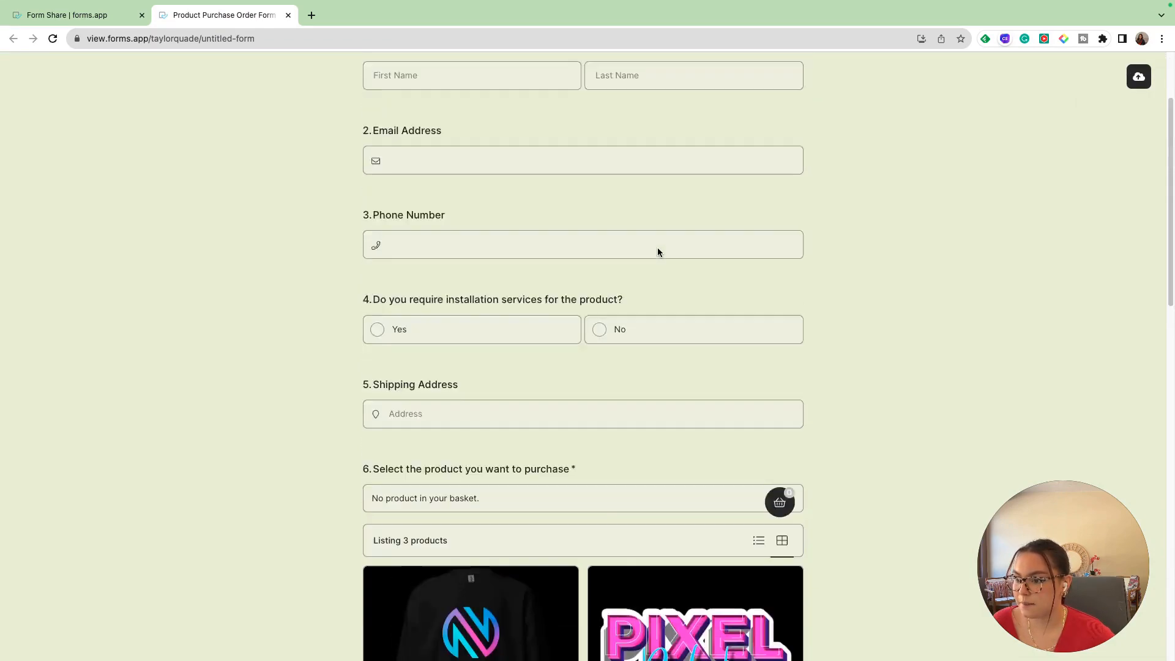
scroll(658, 252, up, 3)
click(67, 15)
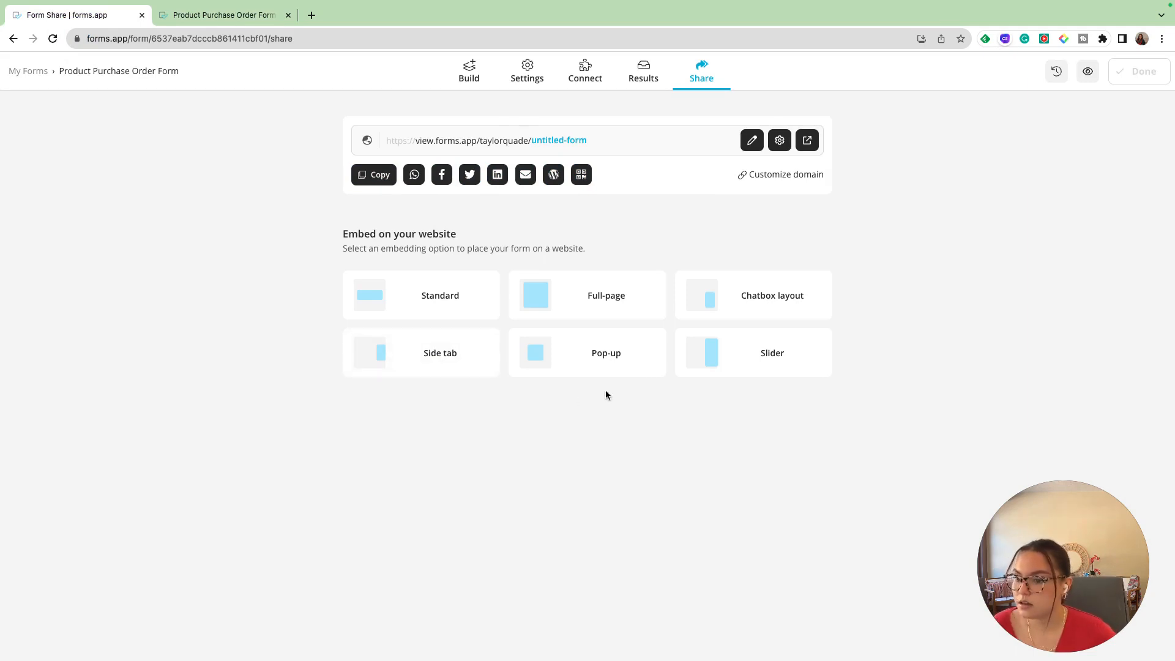
Review the form's general settings, switching the option to allow multiple submissions off and back on.
click(522, 73)
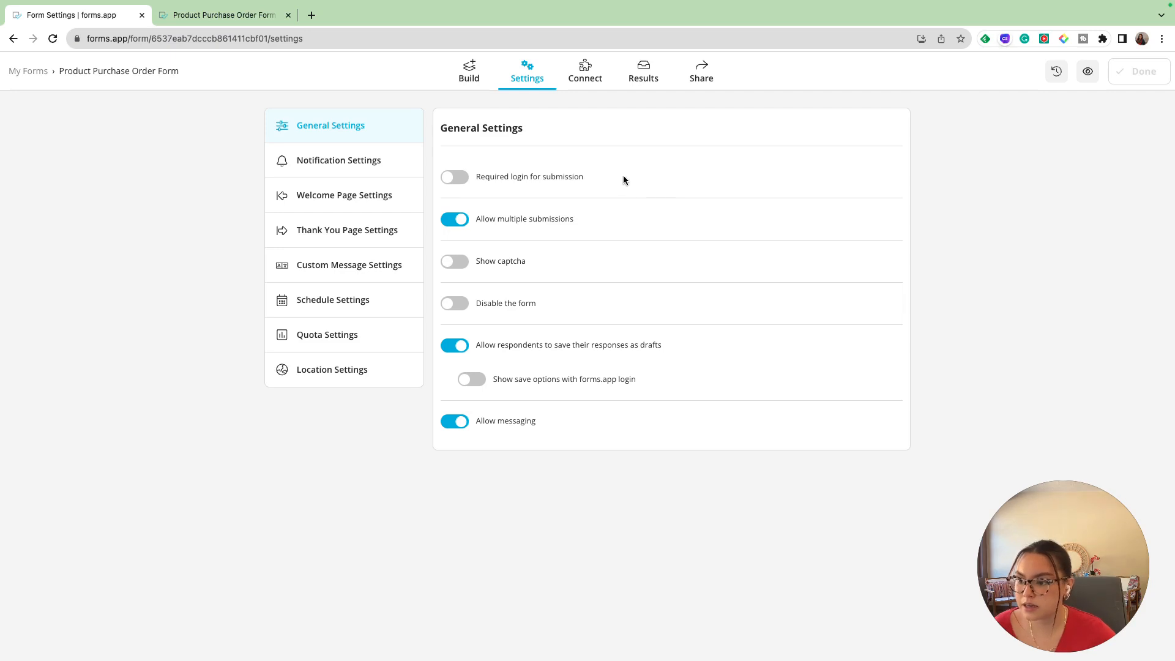
click(449, 227)
click(453, 222)
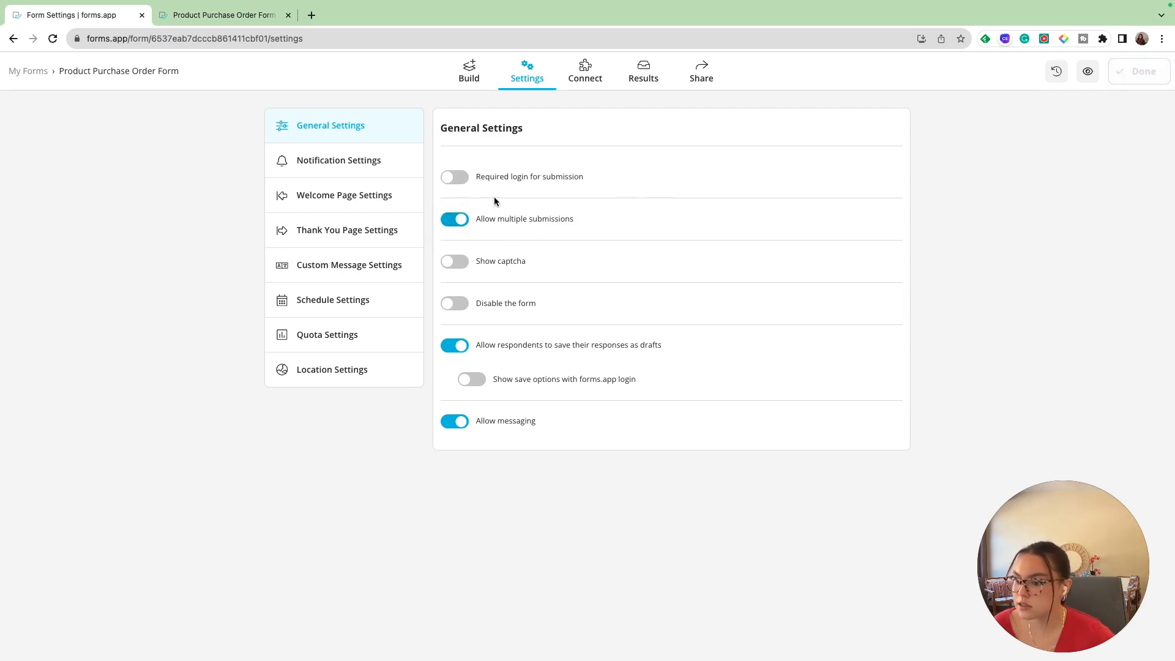
Review the form's notification, welcome page, thank you page and custom message settings.
click(343, 159)
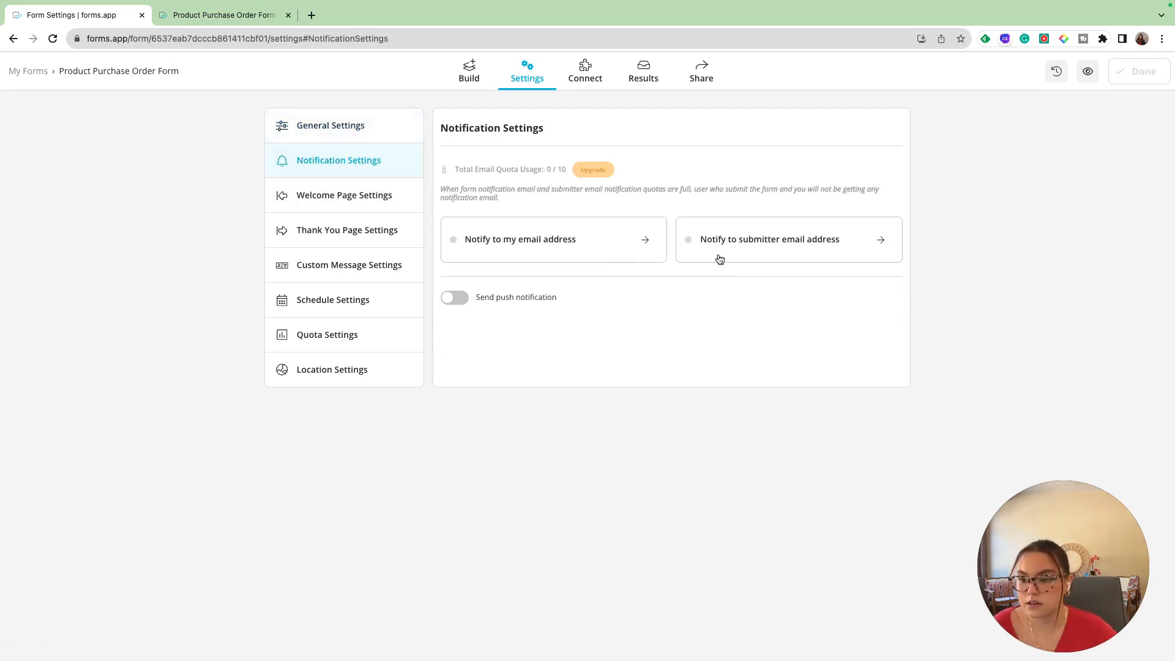
click(372, 203)
click(373, 230)
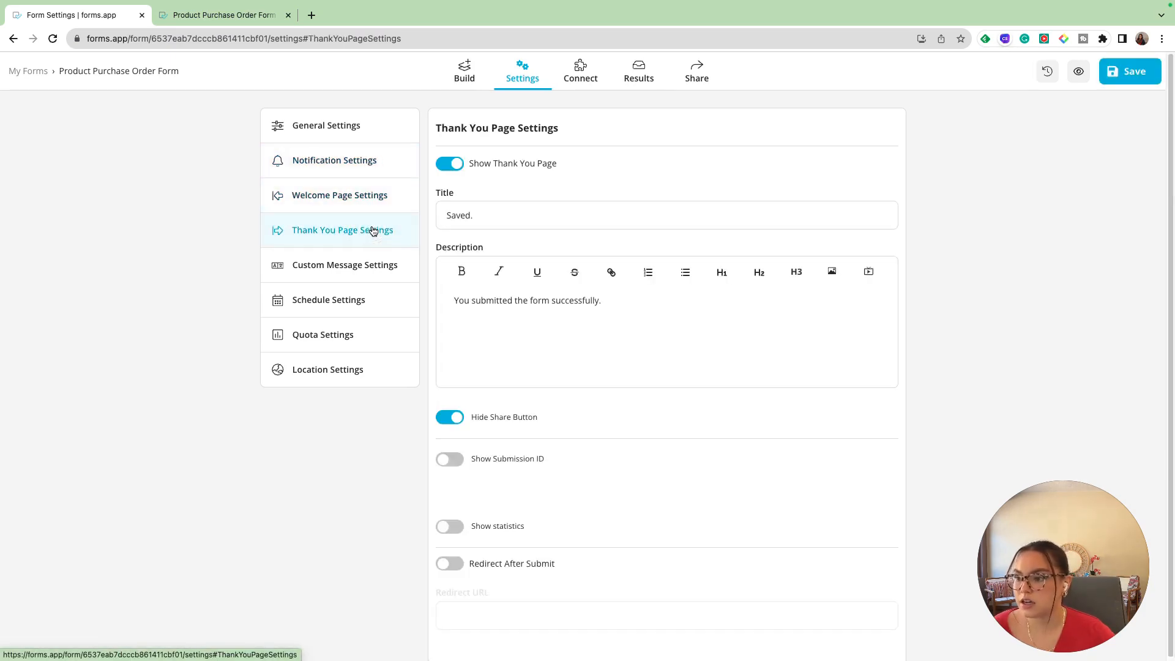
click(378, 272)
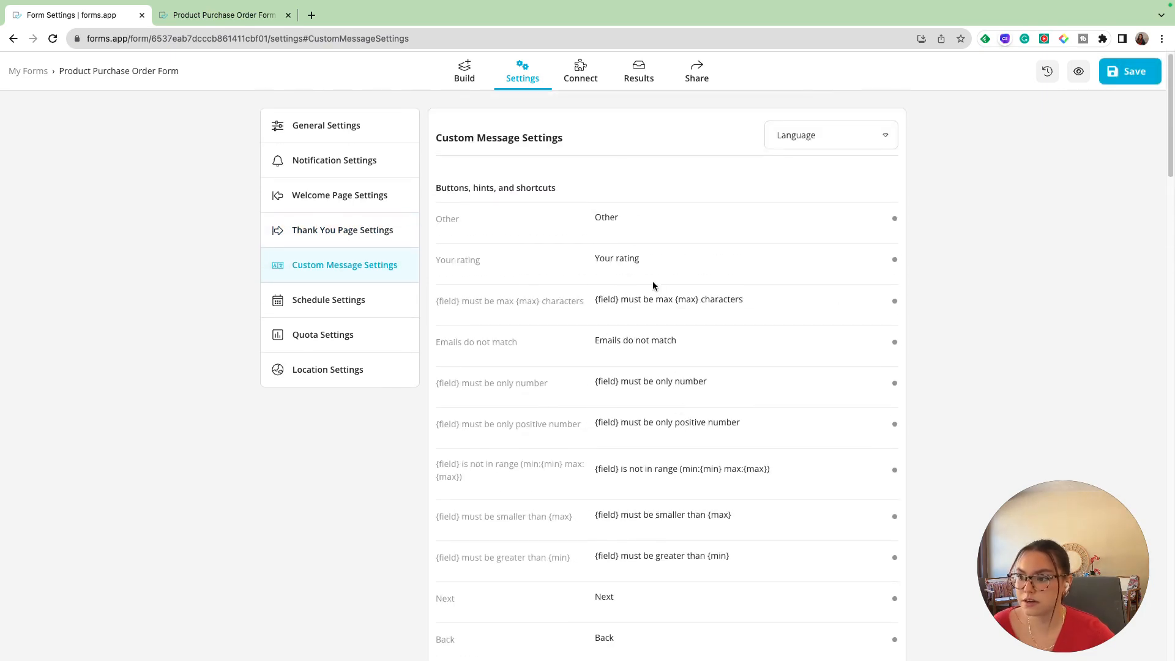
drag(470, 217, 675, 255)
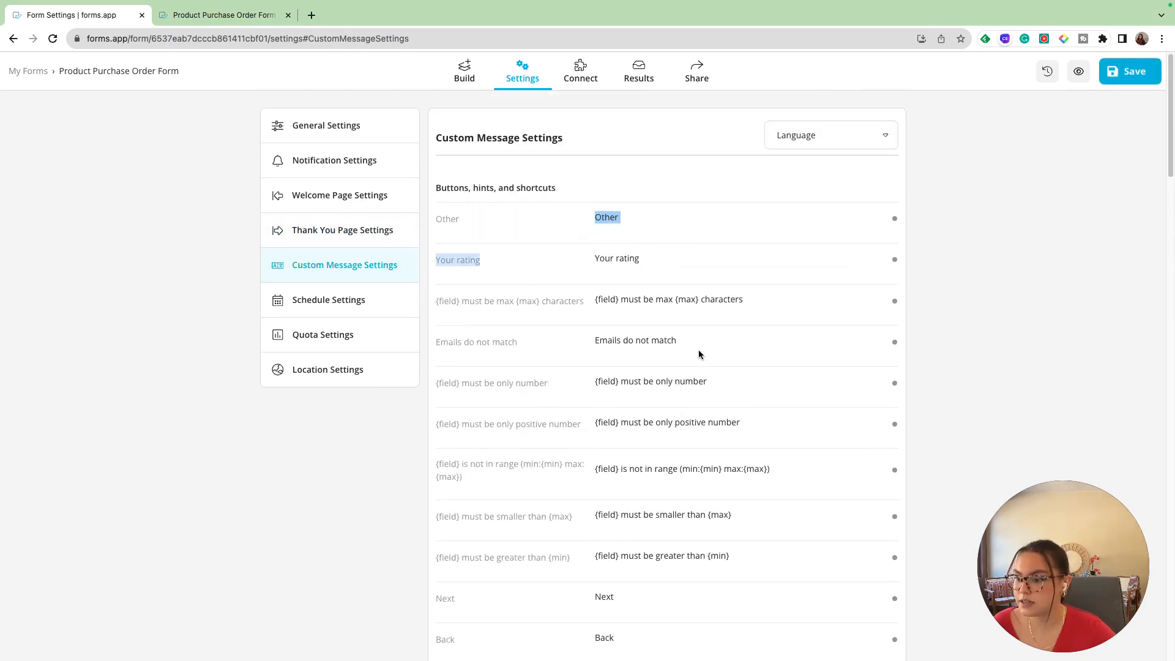
Check the form's schedule, quota and location settings, and return to the form builder.
click(381, 301)
scroll(536, 228, down, 3)
click(355, 314)
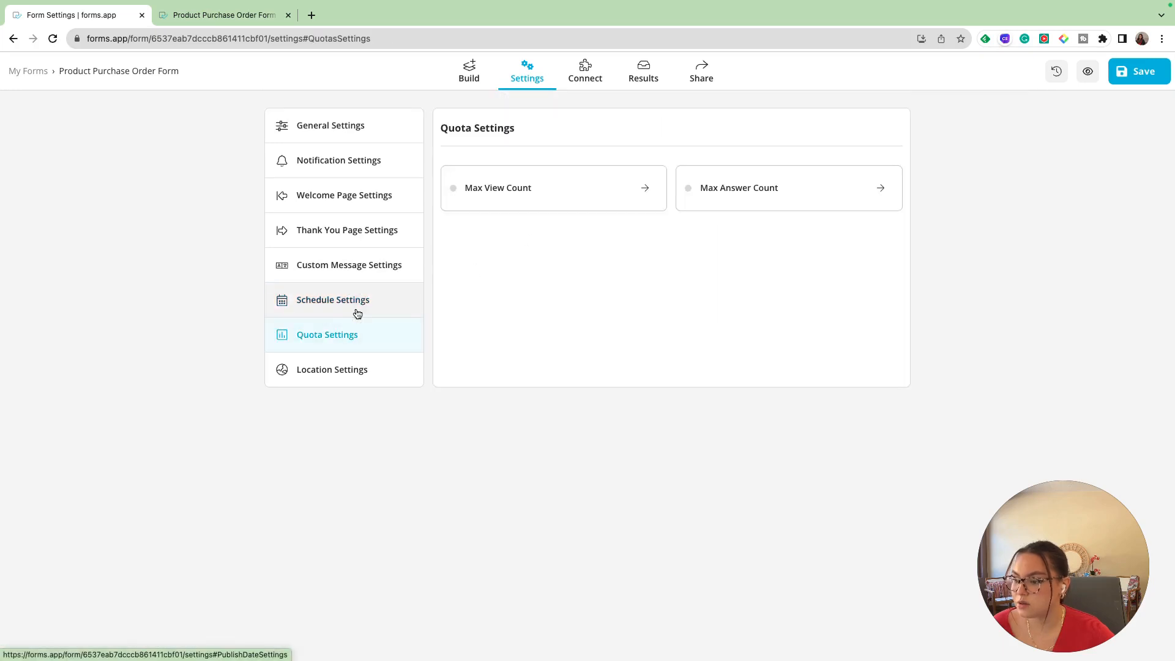
click(343, 381)
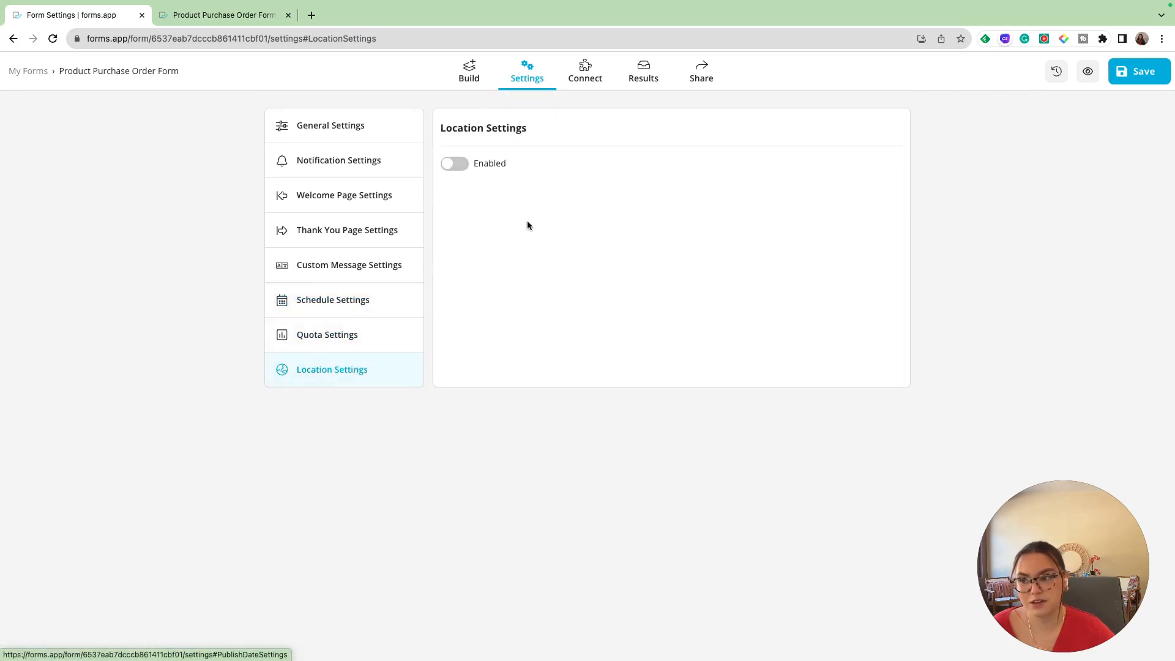
click(468, 72)
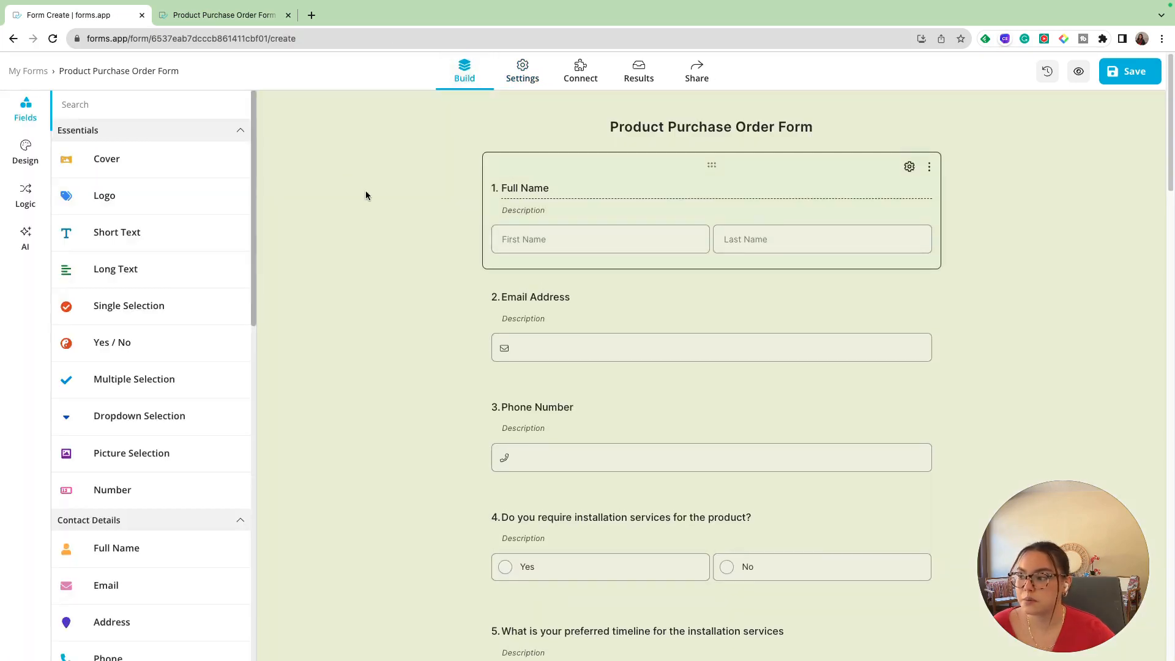